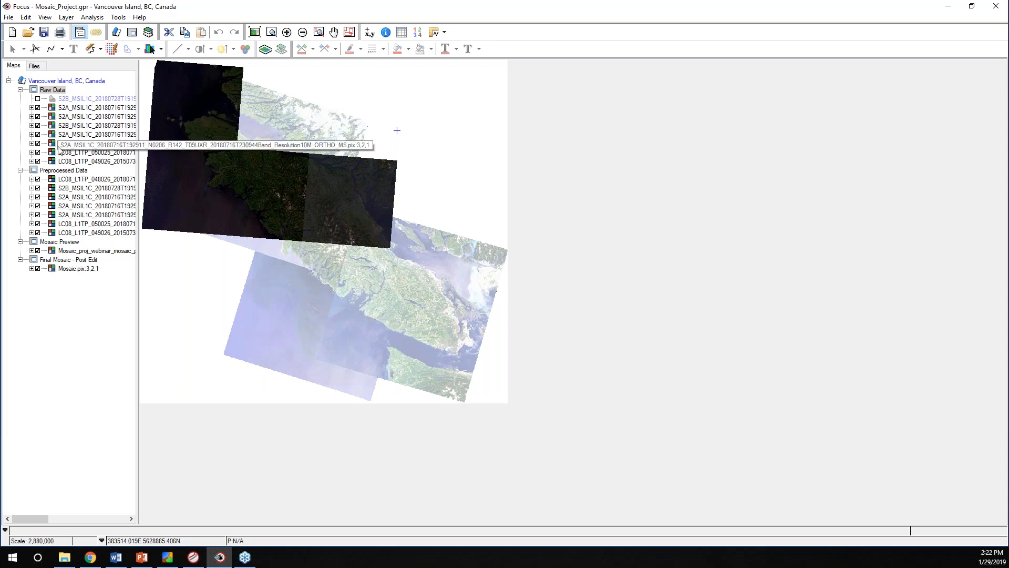
Step: Display the Preprocessed Data area, then open the Mosaic Tool from the Geomatica 2018 launcher
left_click(62, 171)
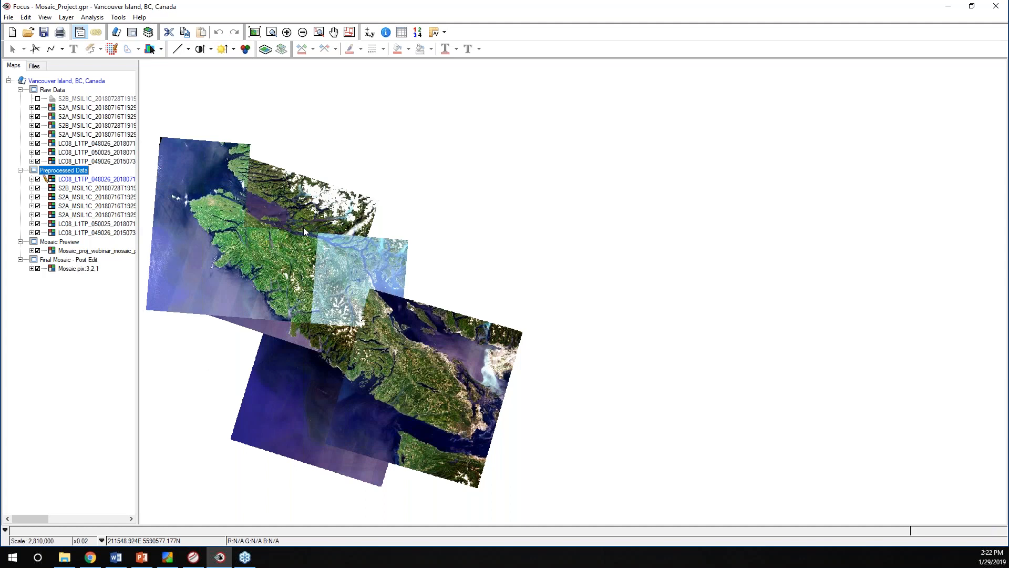
left_click(189, 562)
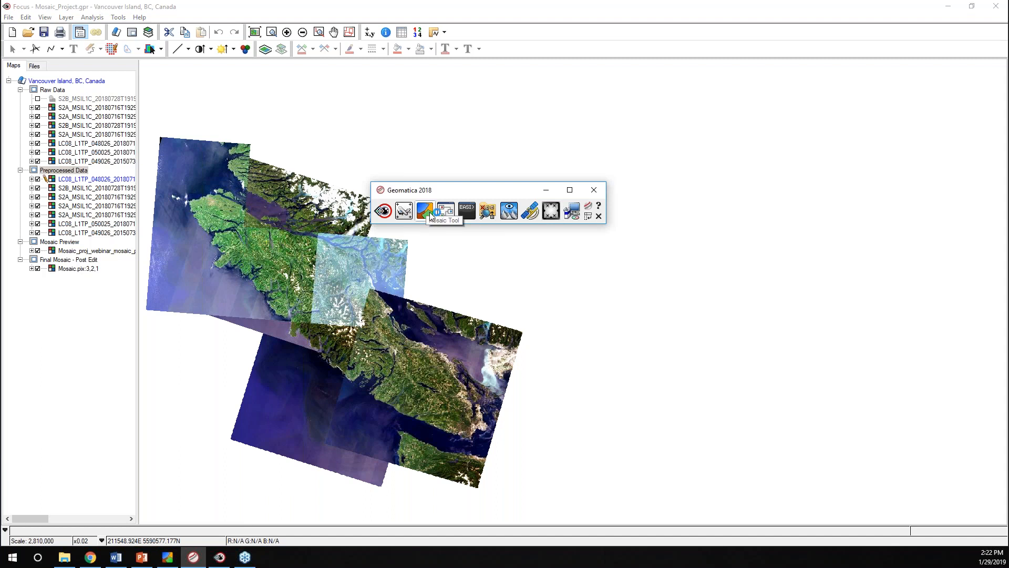
left_click(430, 213)
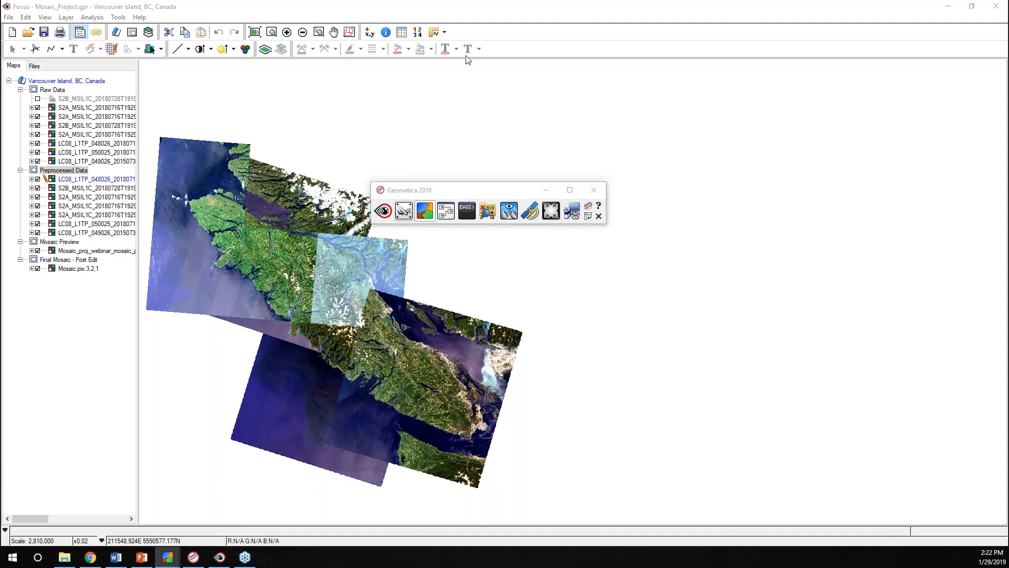
left_click(550, 190)
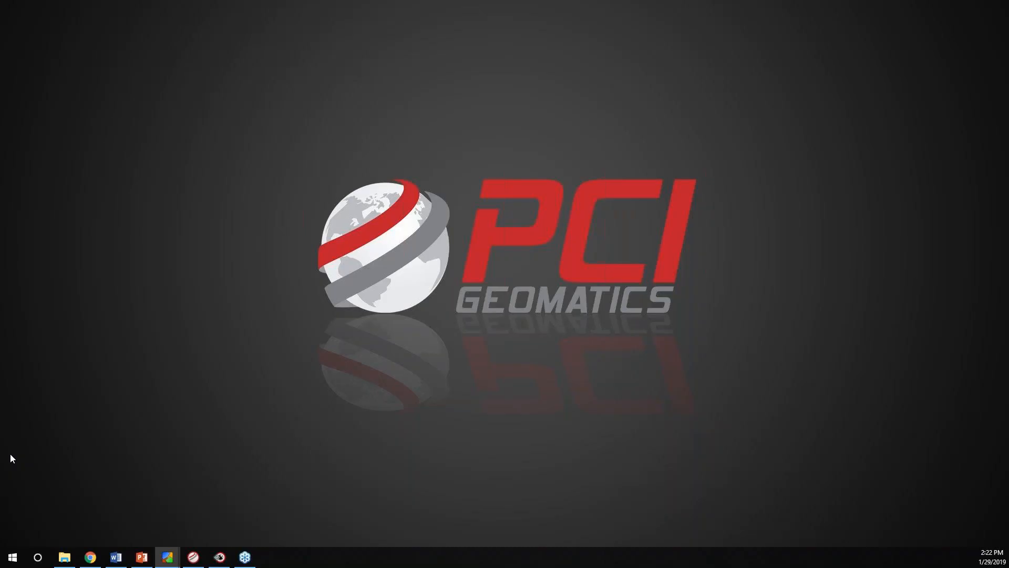
left_click_drag(0, 53, 389, 0)
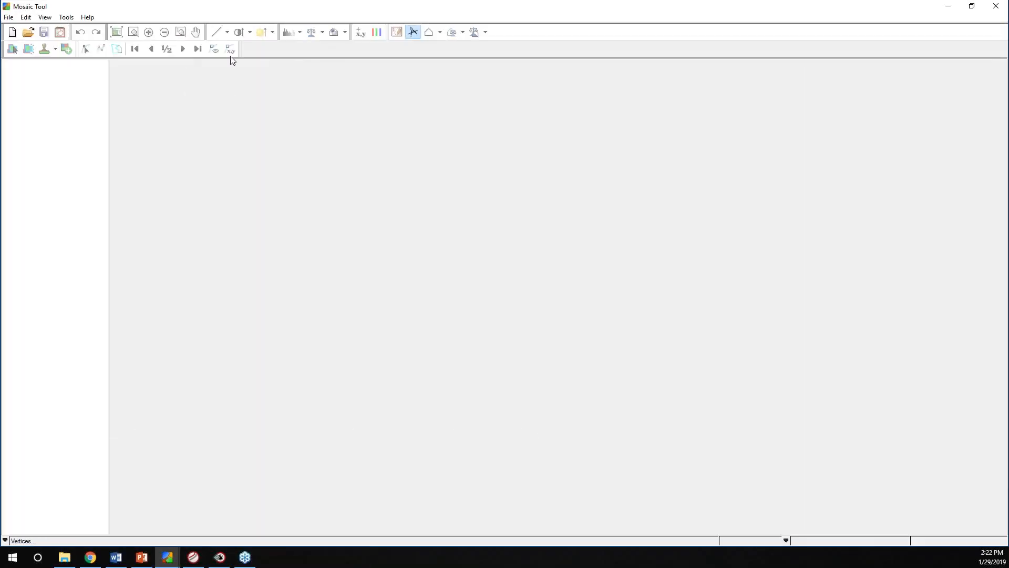
Step: Start a new mosaic project and load all seven PIX files from the Data_load_mos folder as source images
left_click(12, 33)
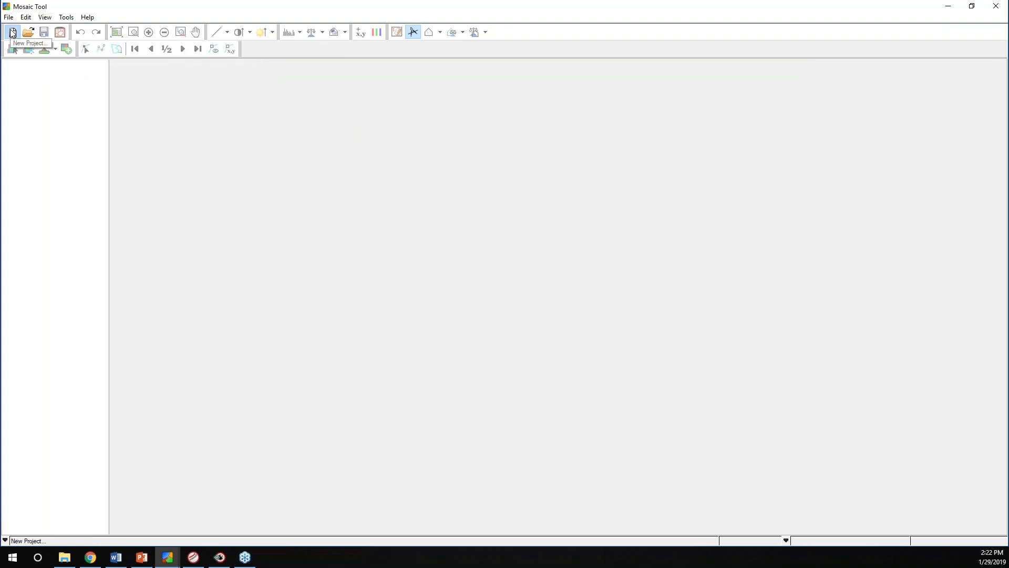
left_click_drag(0, 105, 440, 95)
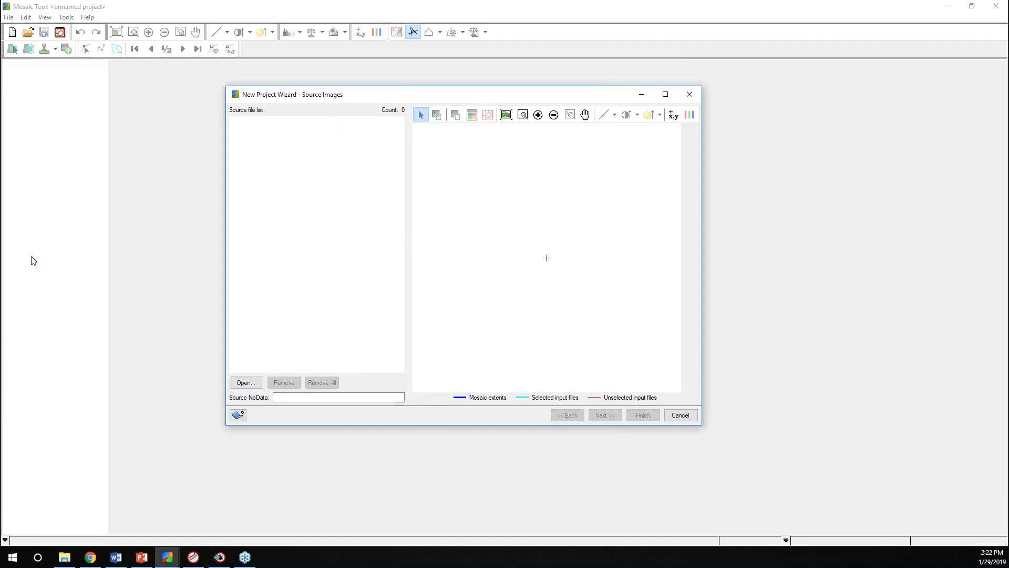
left_click(0, 261)
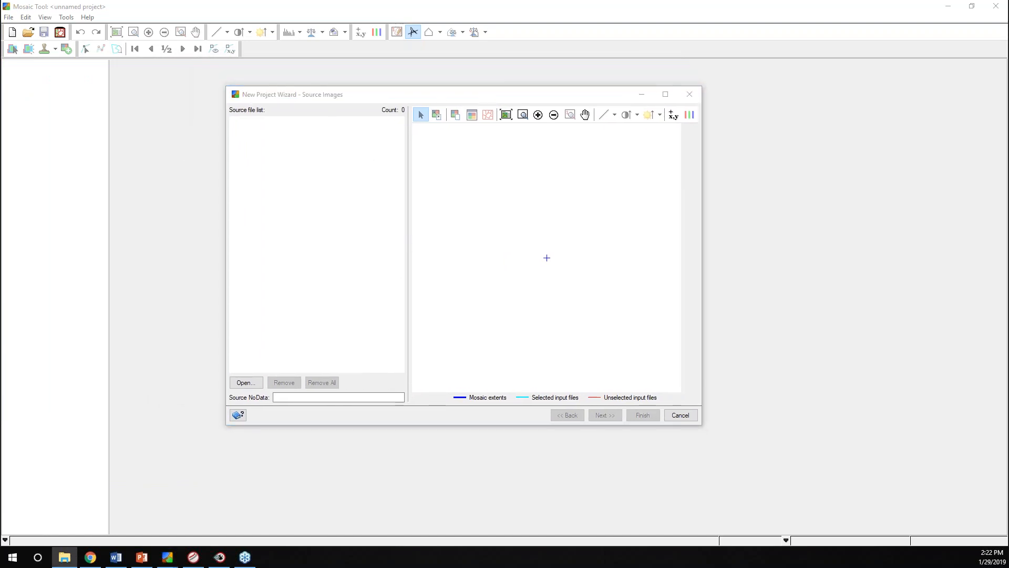
left_click_drag(0, 220, 344, 168)
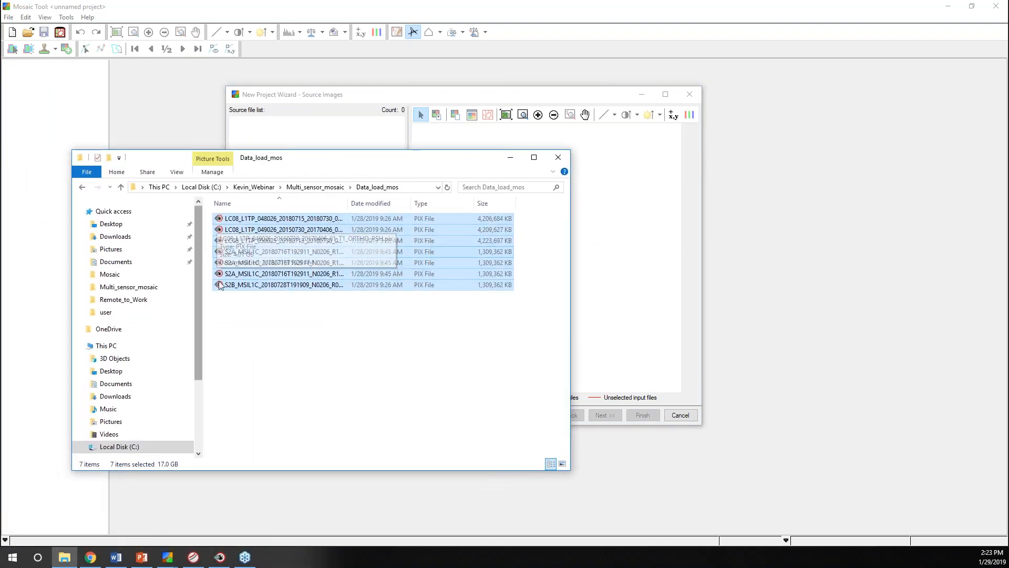
left_click_drag(279, 166, 305, 259)
left_click_drag(281, 331, 292, 196)
left_click_drag(323, 255, 0, 310)
left_click(260, 251)
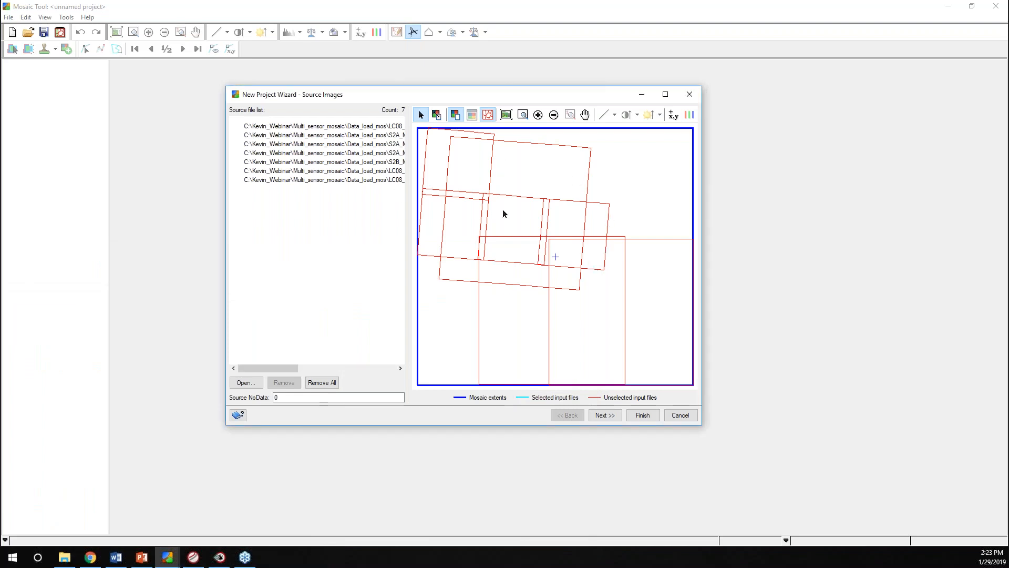
Step: Proceed to the mosaic definition and set the output file name to Mosaic_Vic in the user folder
left_click(585, 170)
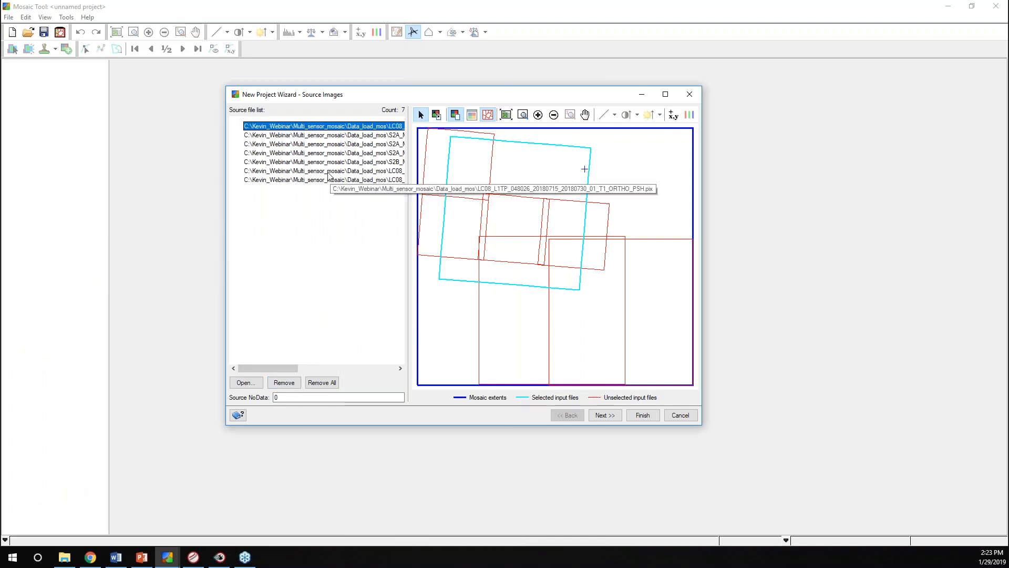
left_click(600, 416)
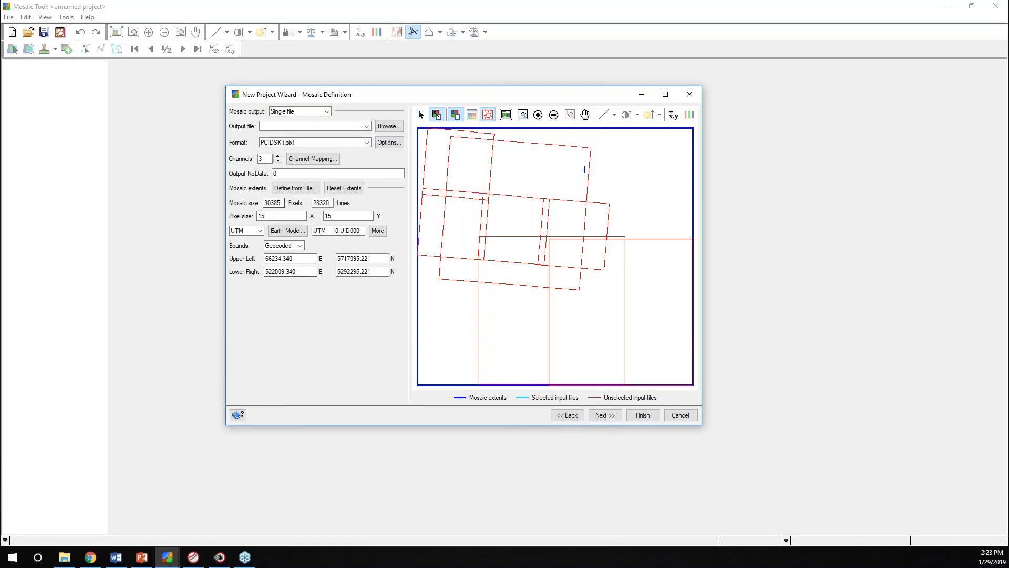
left_click(262, 126)
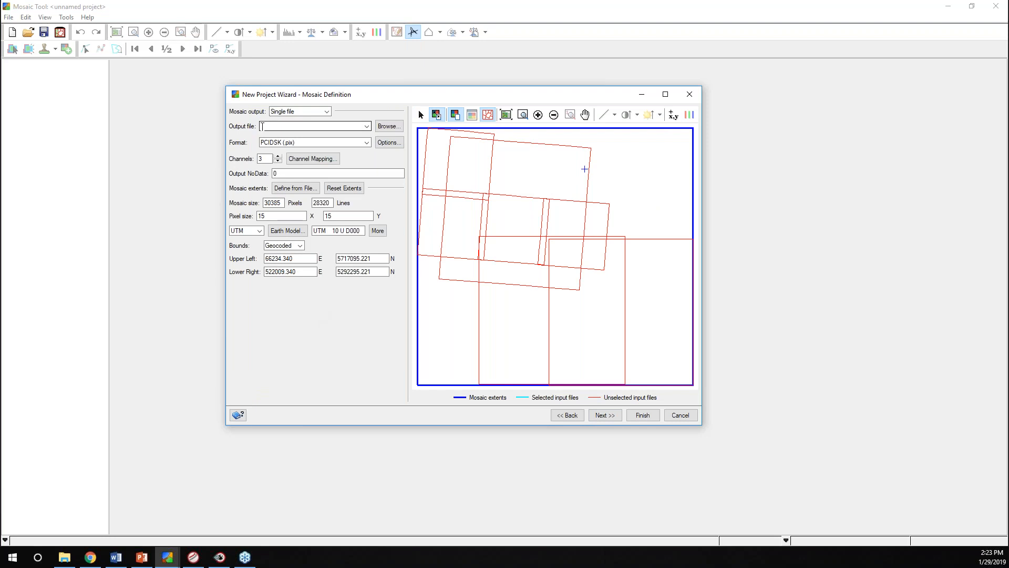
left_click(384, 129)
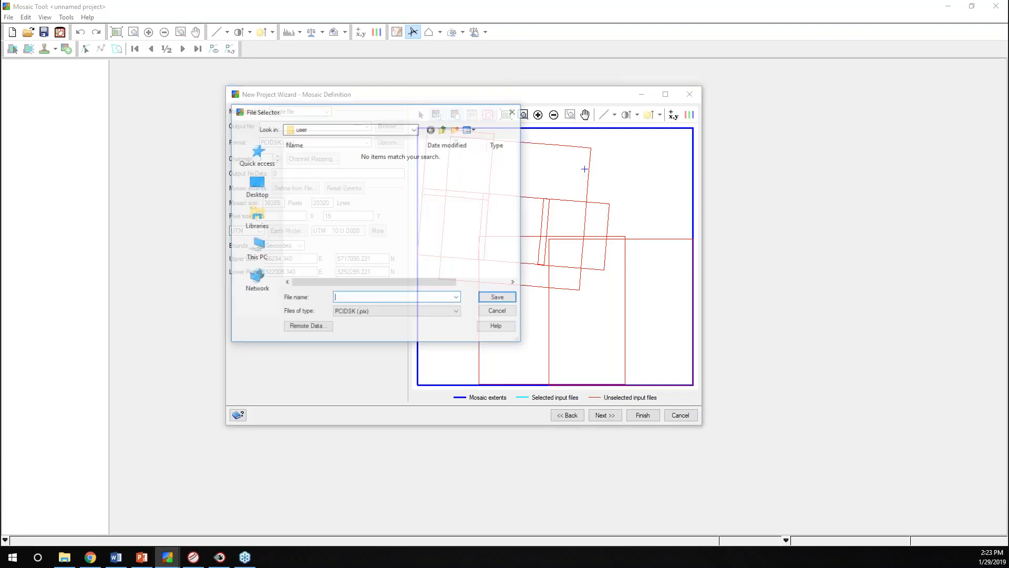
type("Mos")
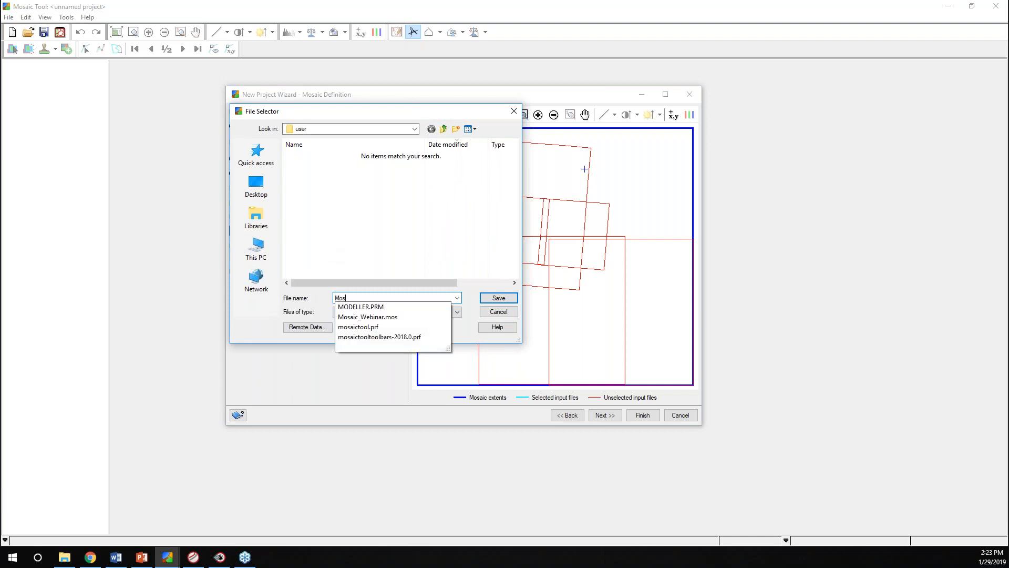
type("aic_Vic")
left_click(499, 298)
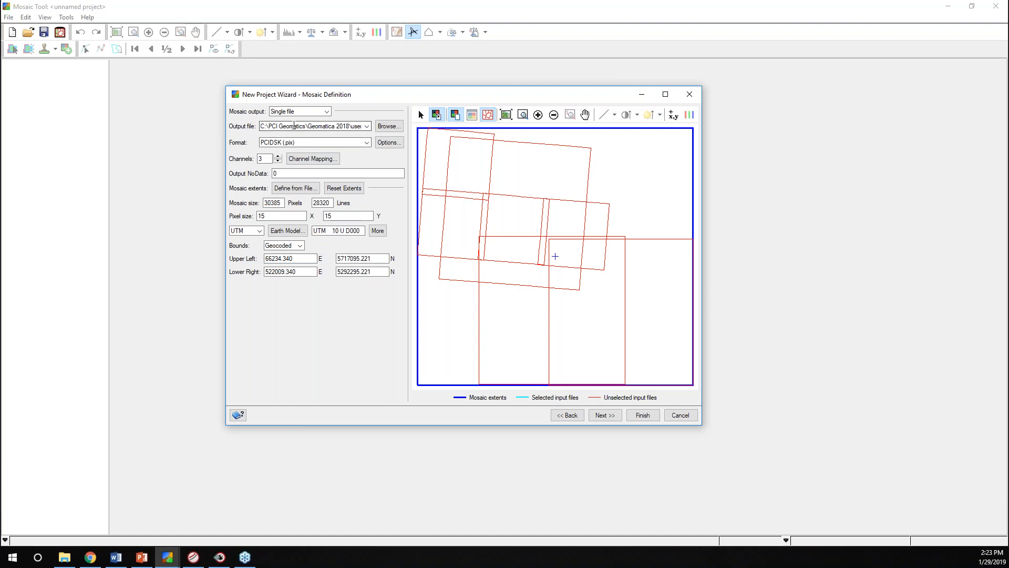
Step: Check the mosaic output types, keep Single file, and continue to the mosaic preparation settings
left_click(326, 111)
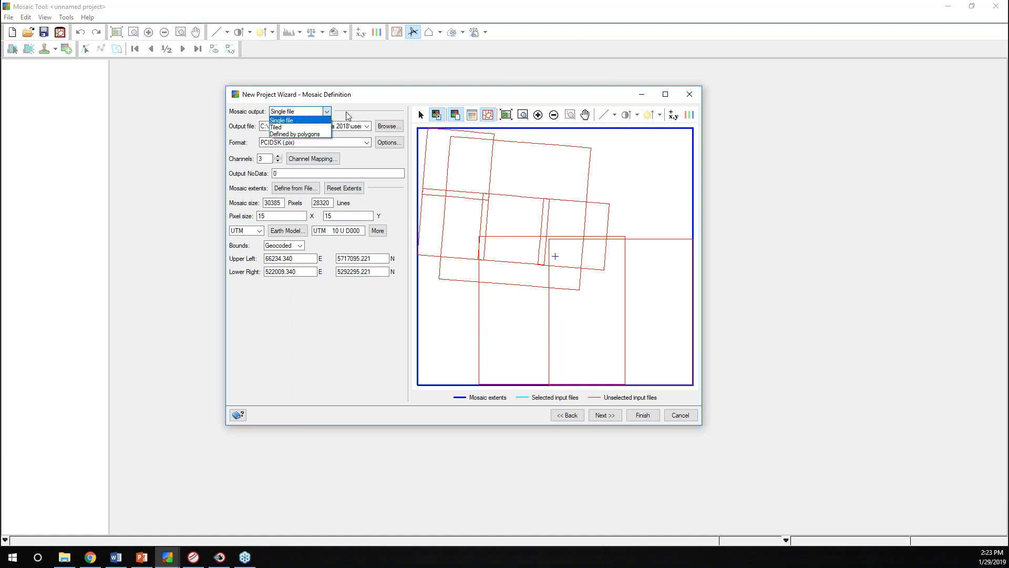
left_click(347, 115)
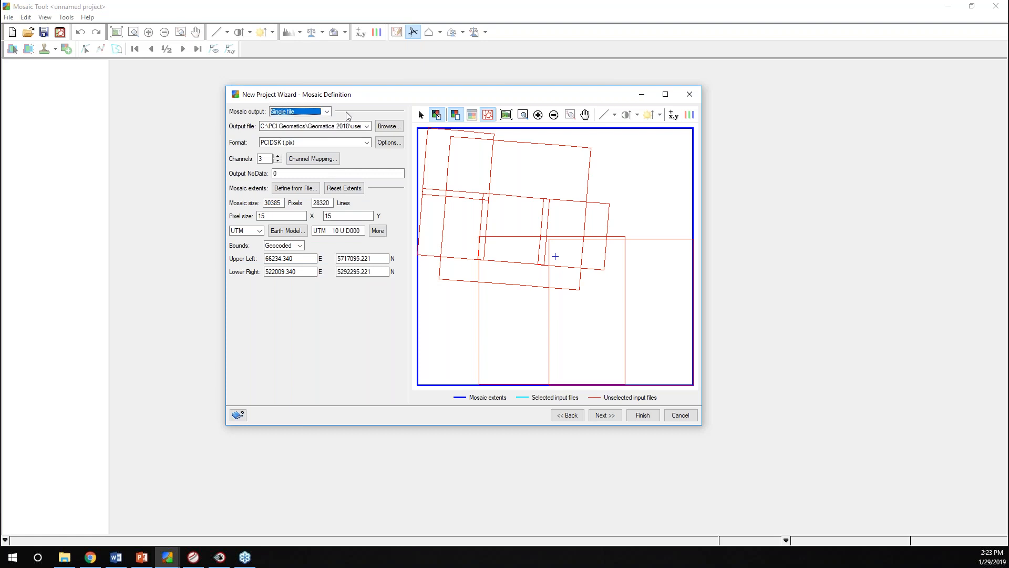
left_click(605, 415)
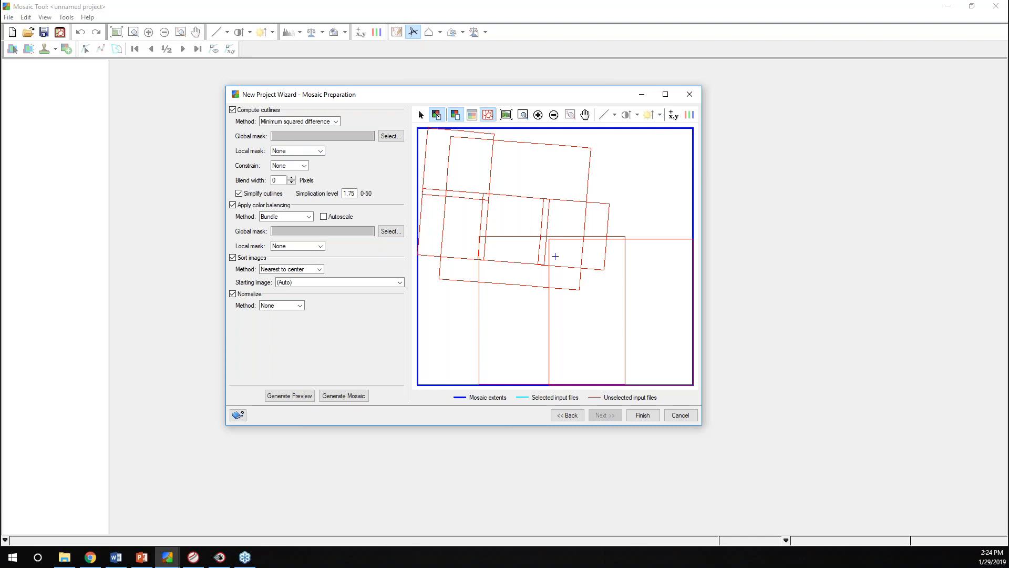
Step: Review the local mask choices for computing cutlines, leave None selected, and minimise the project wizard
left_click(321, 151)
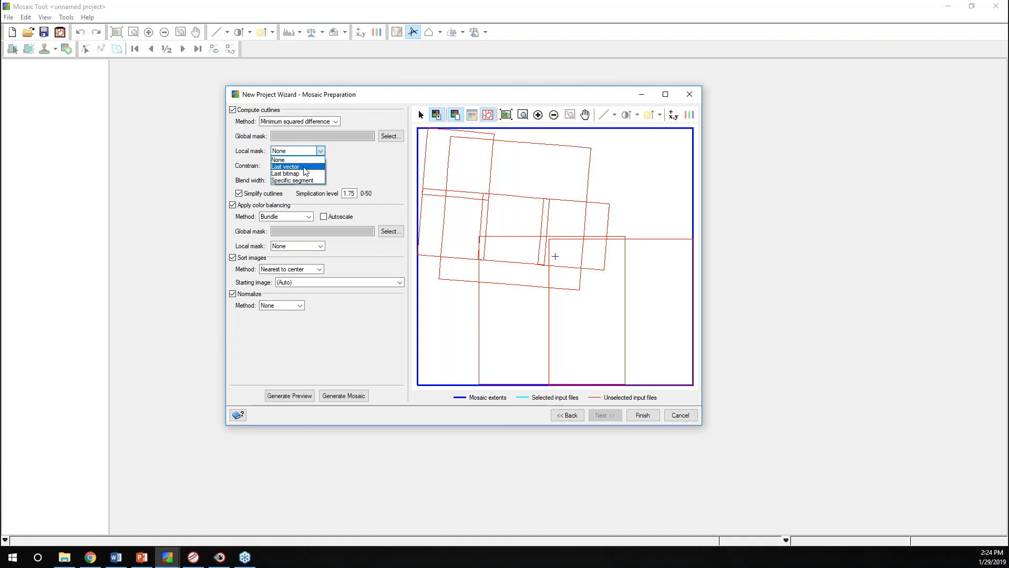
left_click(356, 168)
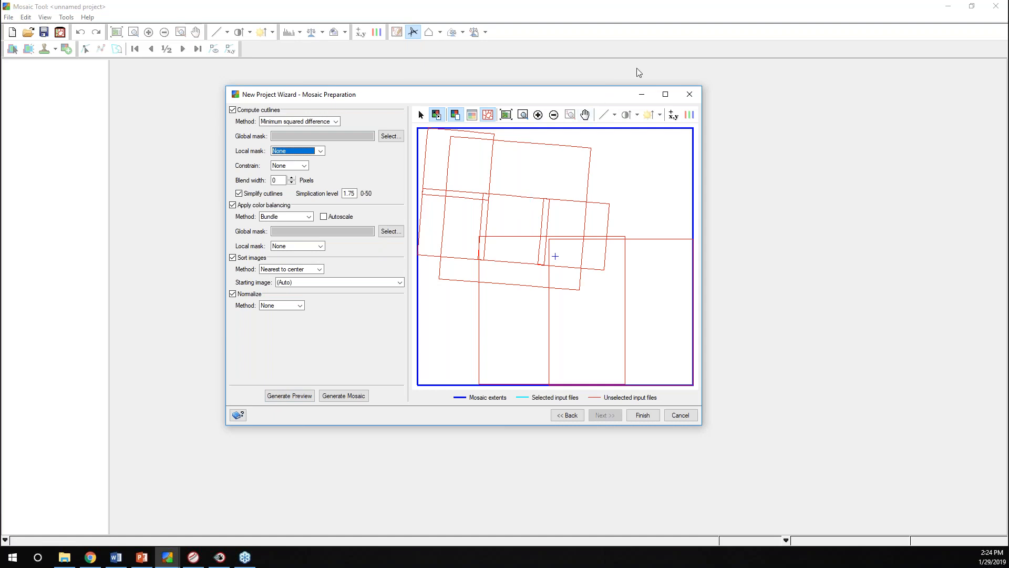
left_click(640, 95)
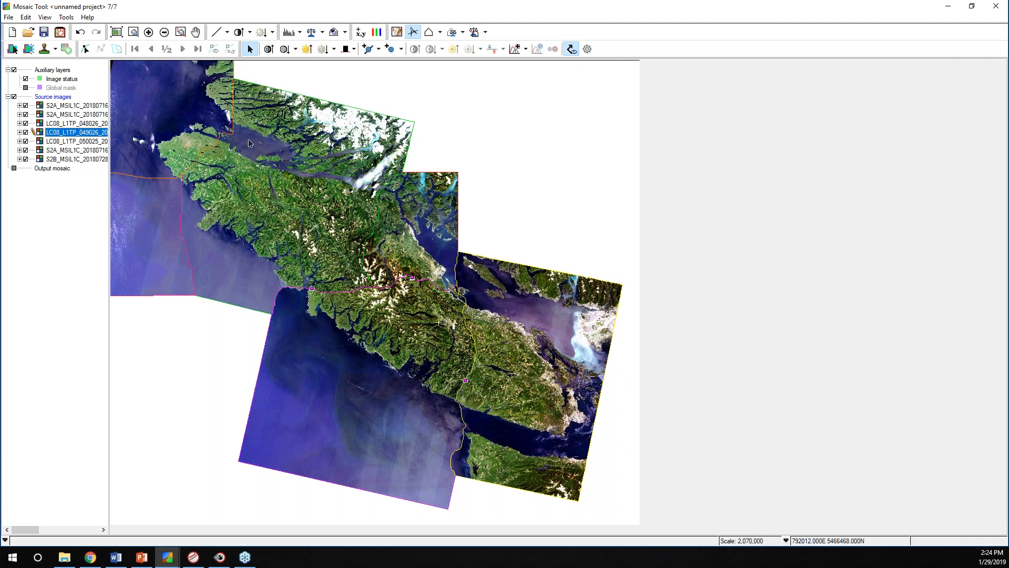
Step: Select the northwestern Sentinel-2 image and examine its cutlines across northern Vancouver Island up close
left_click(173, 121)
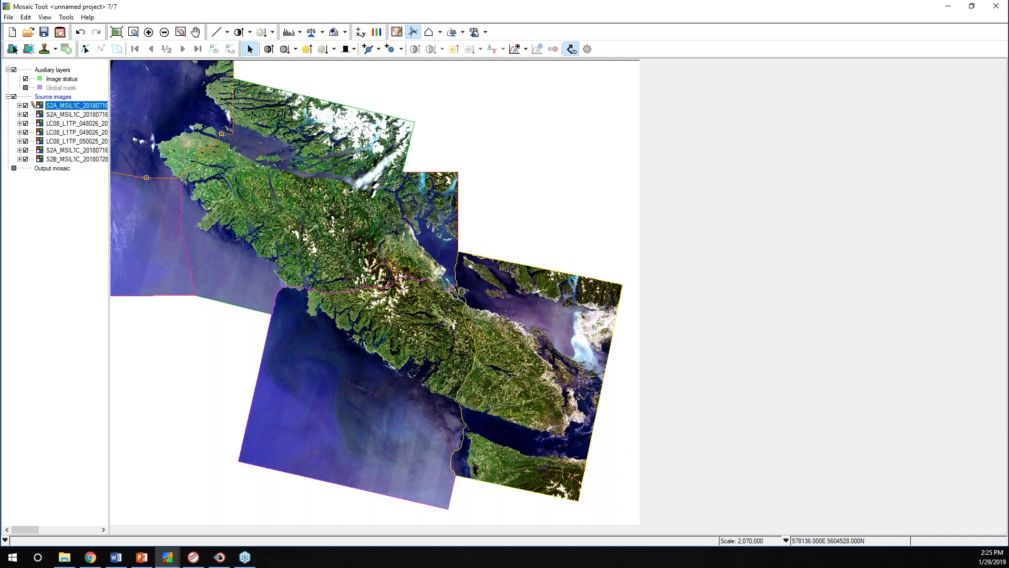
scroll(198, 167, "up", 1)
left_click_drag(424, 295, 256, 82)
left_click_drag(479, 308, 453, 191)
left_click_drag(363, 180, 482, 300)
left_click_drag(234, 102, 258, 154)
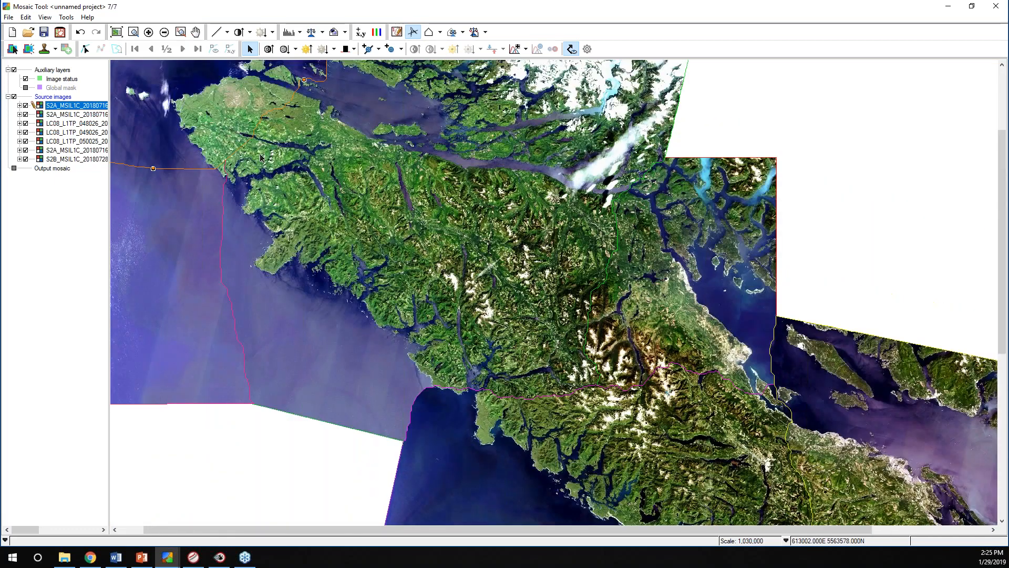
scroll(273, 167, "up", 5)
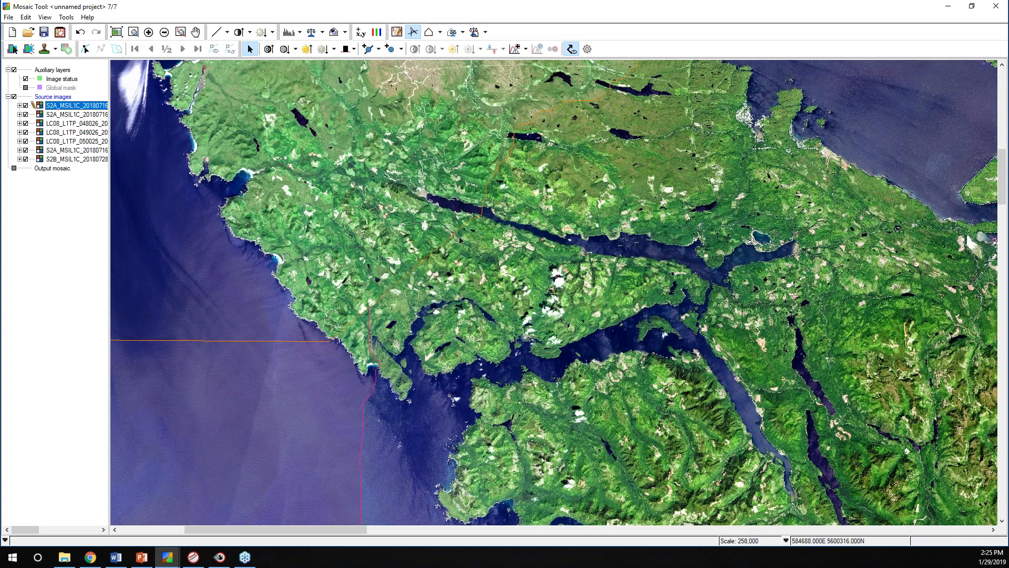
scroll(460, 238, "down", 2)
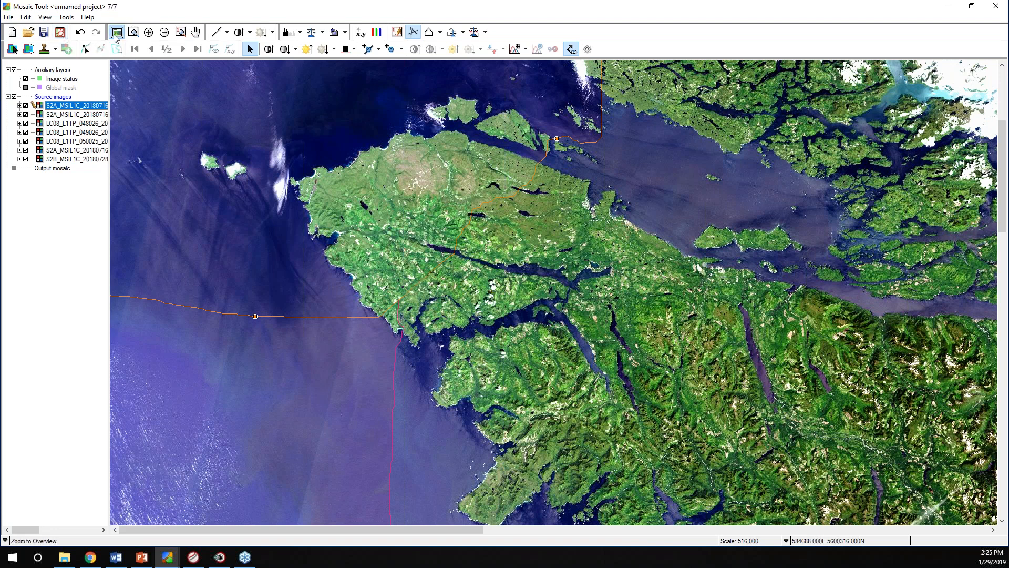
left_click(81, 33)
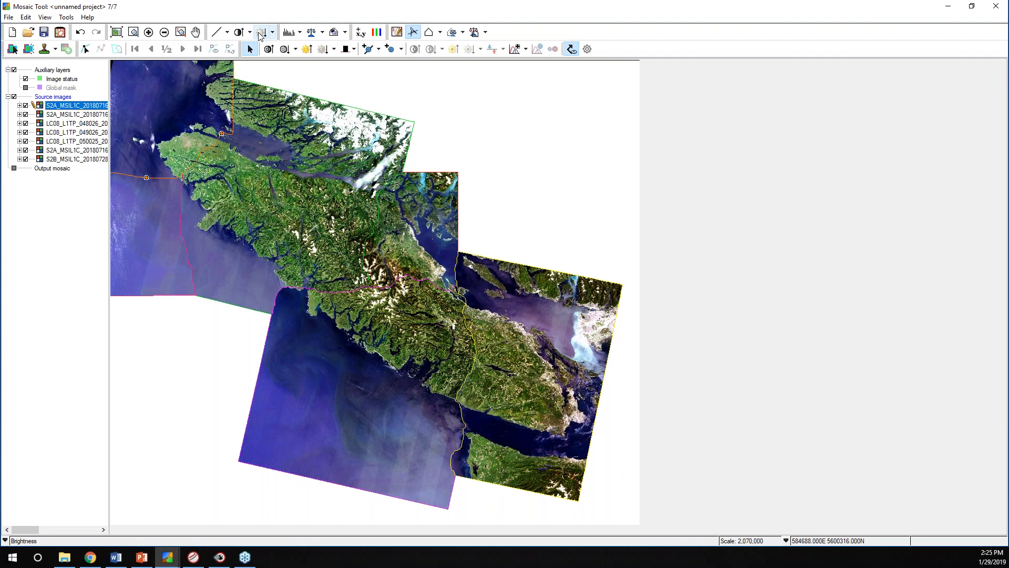
Step: Review the RGB channel mapping for all layers and close it without making changes
left_click(376, 32)
left_click_drag(79, 246, 621, 119)
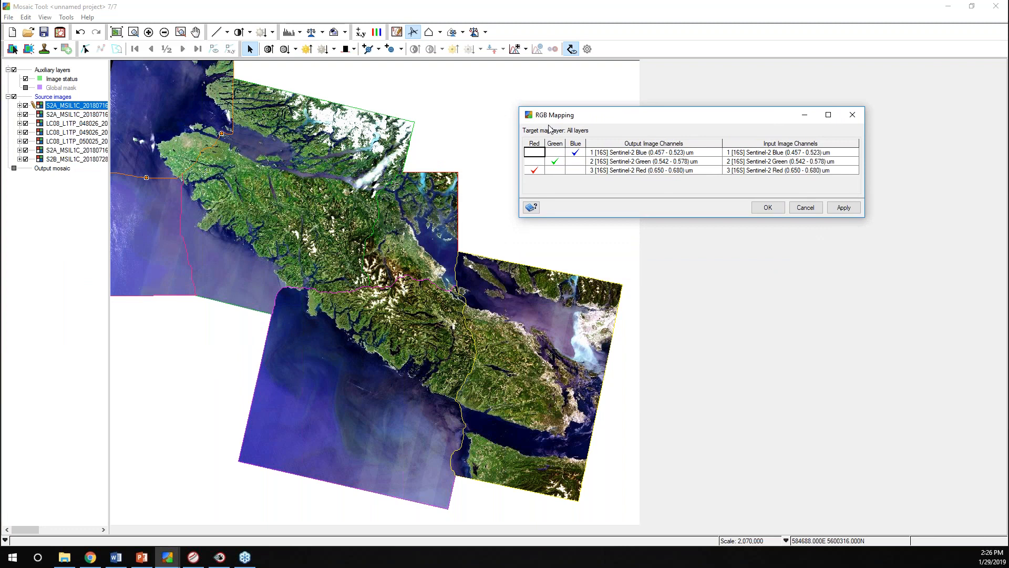
left_click(804, 207)
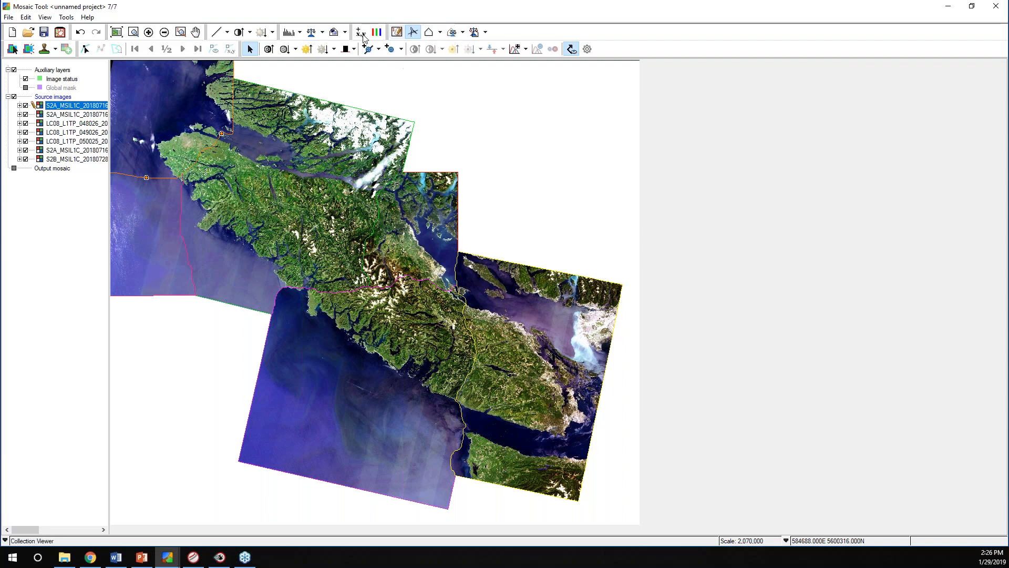
Step: Use Map Layer Selection to pick the northwestern Sentinel-2 image and stamp it with the green image status
left_click(413, 32)
left_click(412, 33)
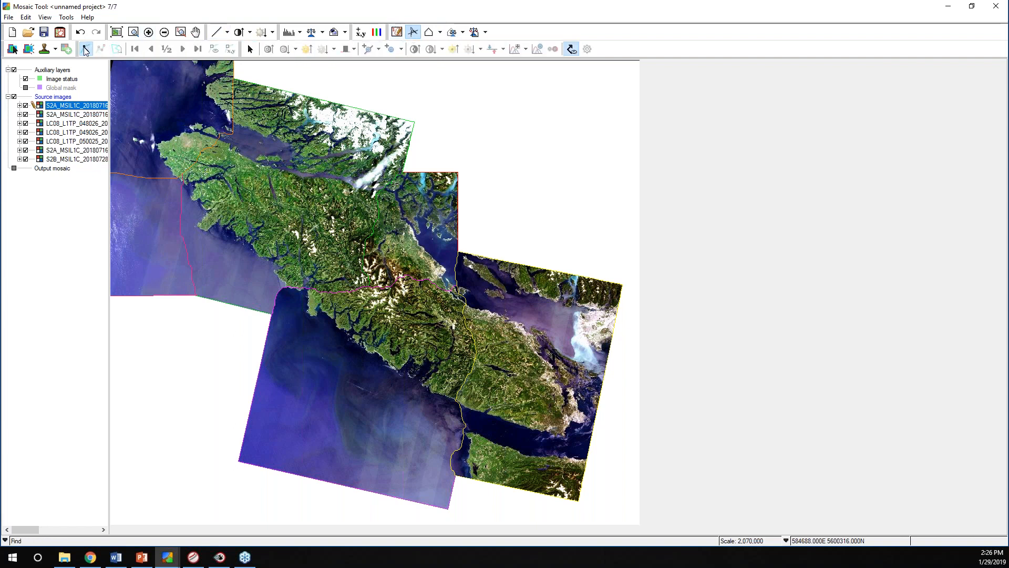
left_click(86, 49)
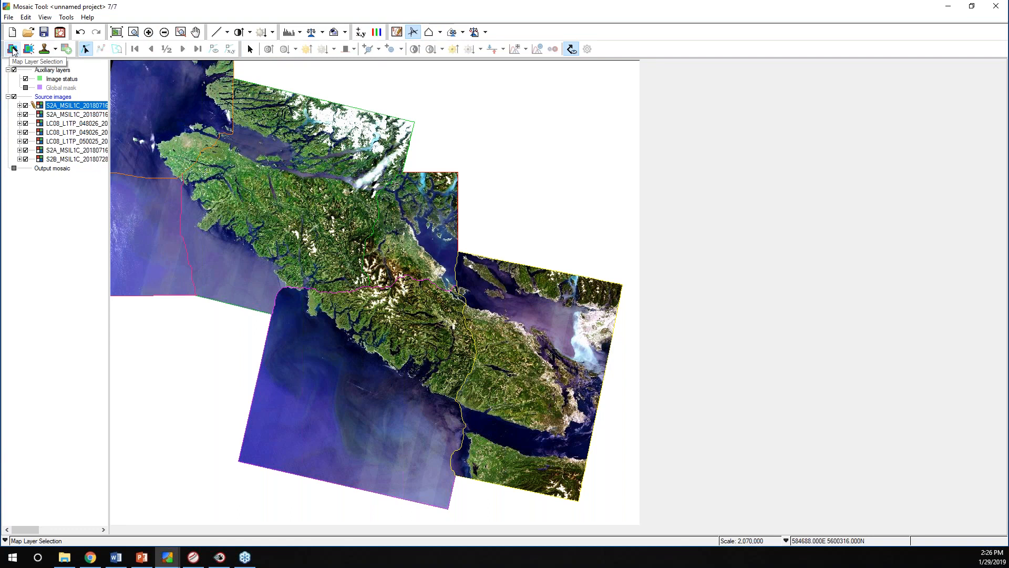
left_click(13, 49)
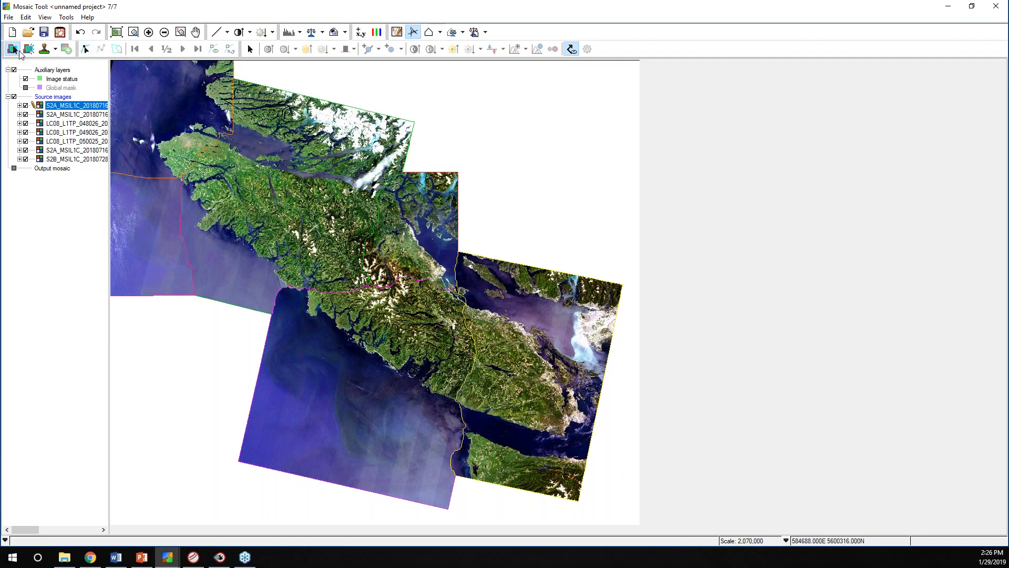
left_click(277, 176)
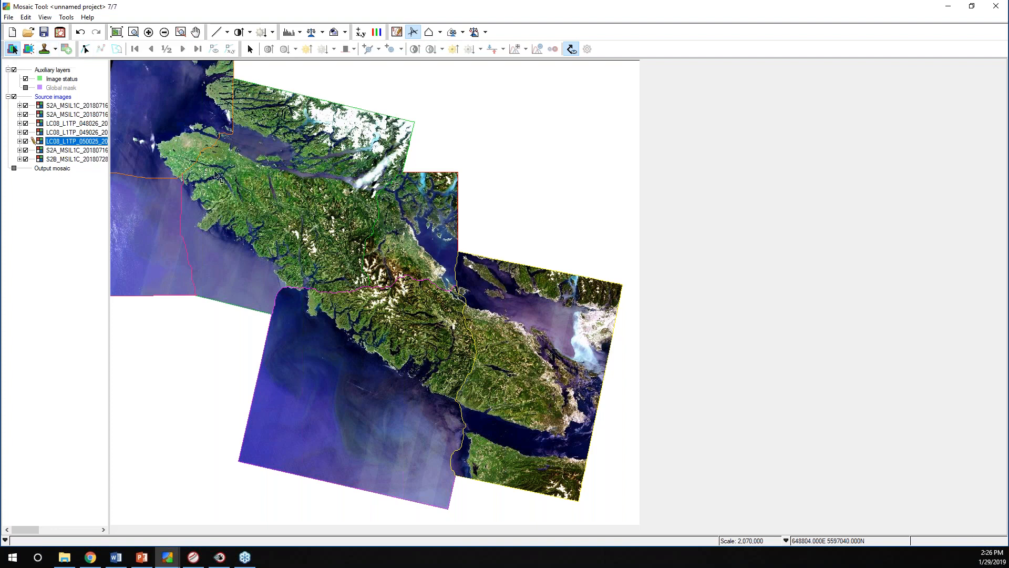
left_click(168, 132)
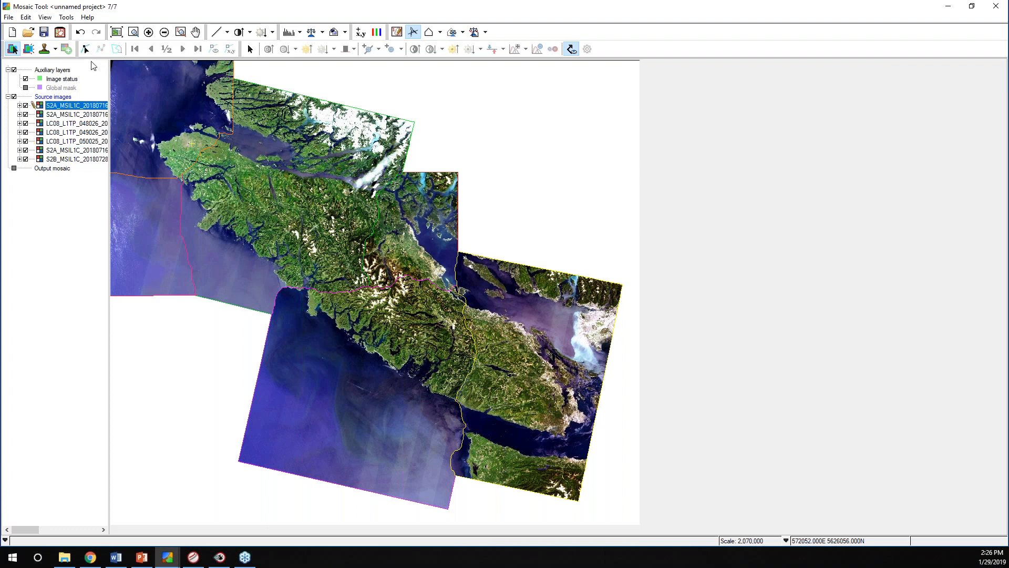
left_click(45, 50)
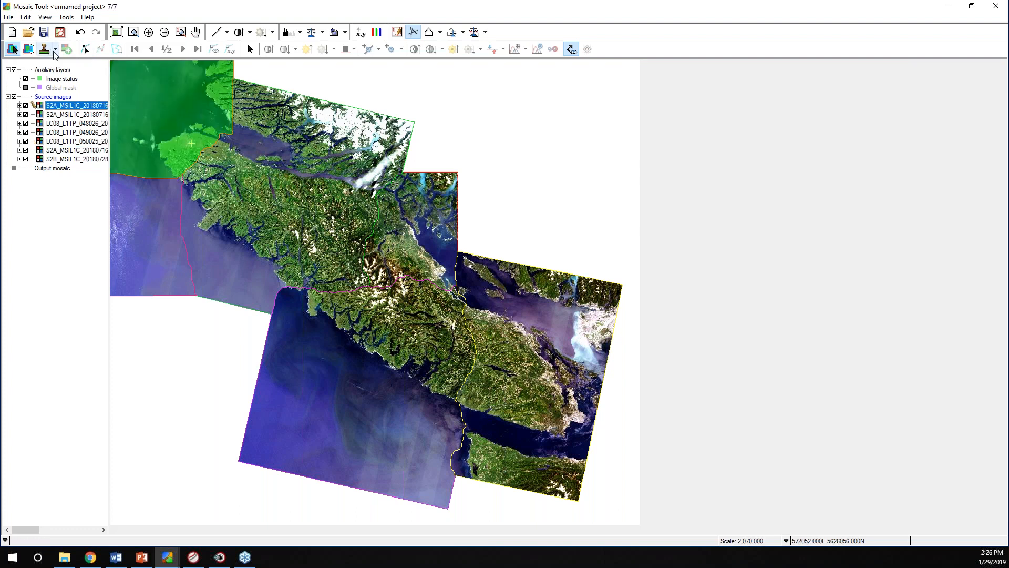
Step: Set the northwestern Sentinel-2 image's status to Unverified and select its cutline for reshaping
left_click(55, 50)
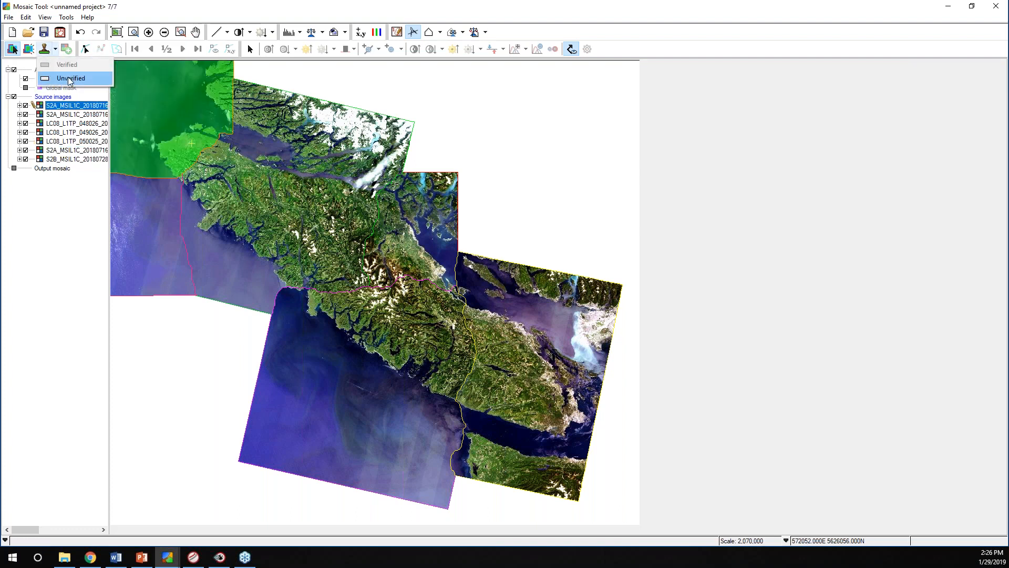
left_click(68, 80)
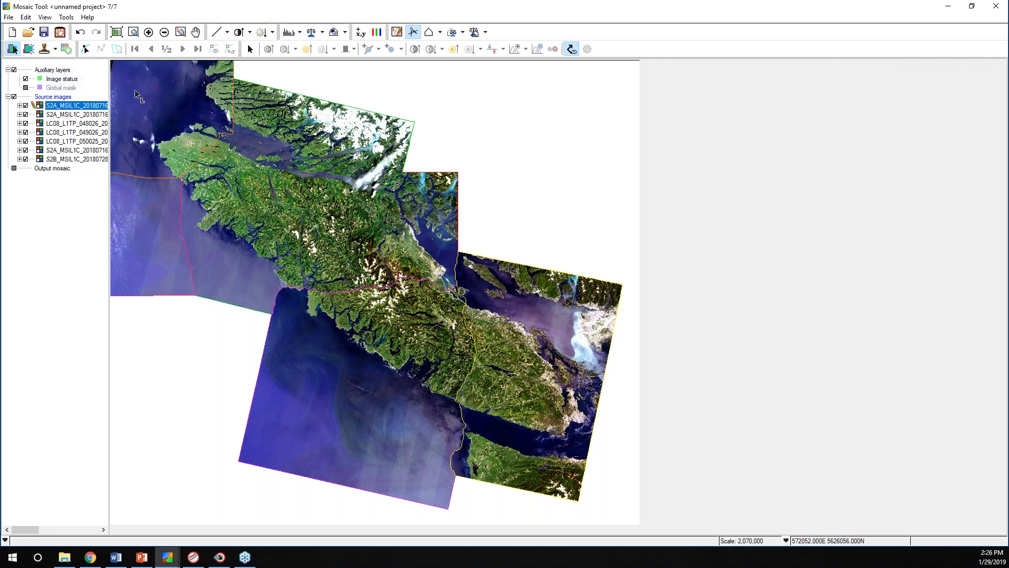
left_click(88, 49)
left_click(192, 113)
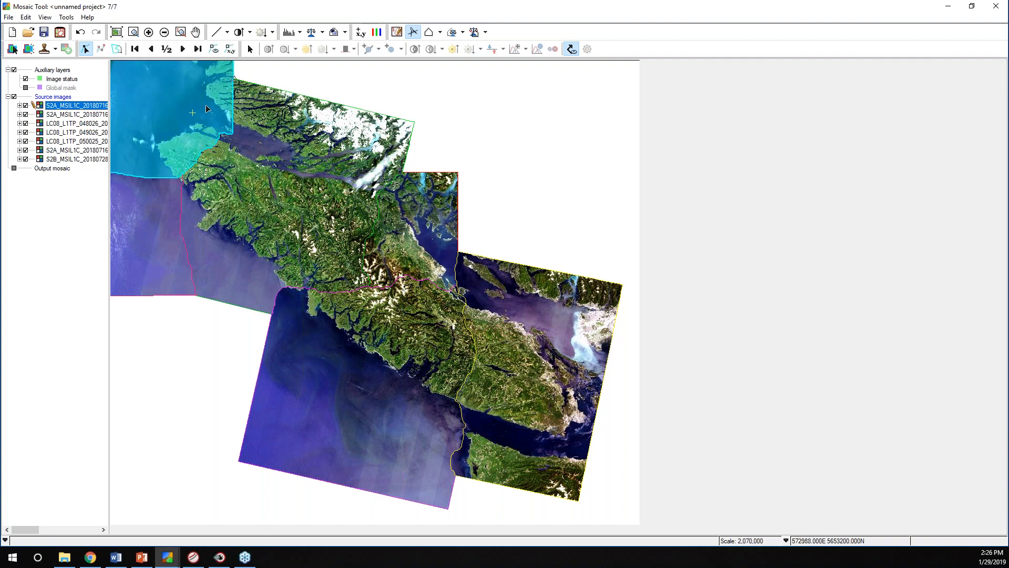
left_click(117, 50)
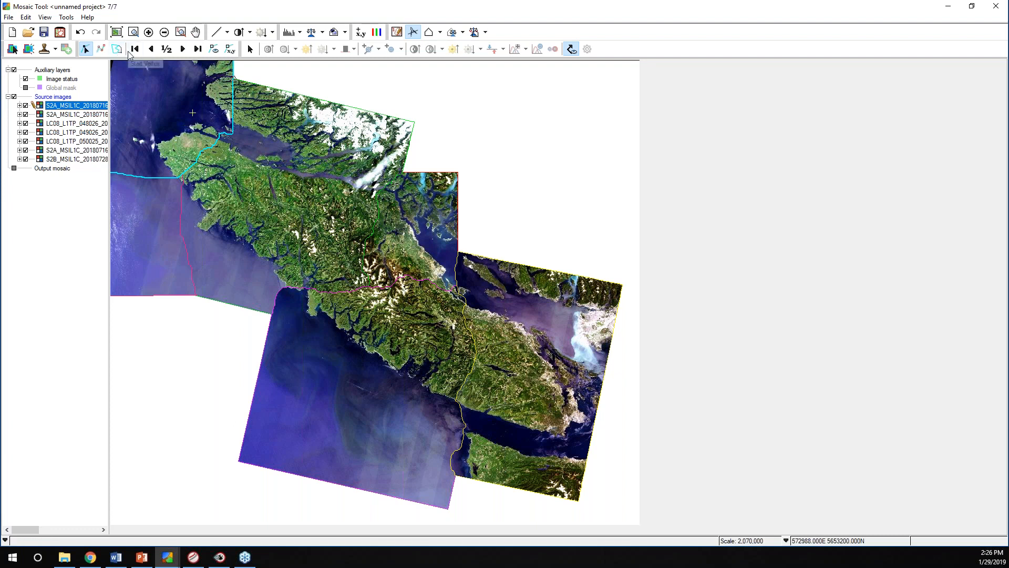
Step: Select the Landsat image covering the southwest of the island and review the matching options for adding edge dodging points
left_click(250, 49)
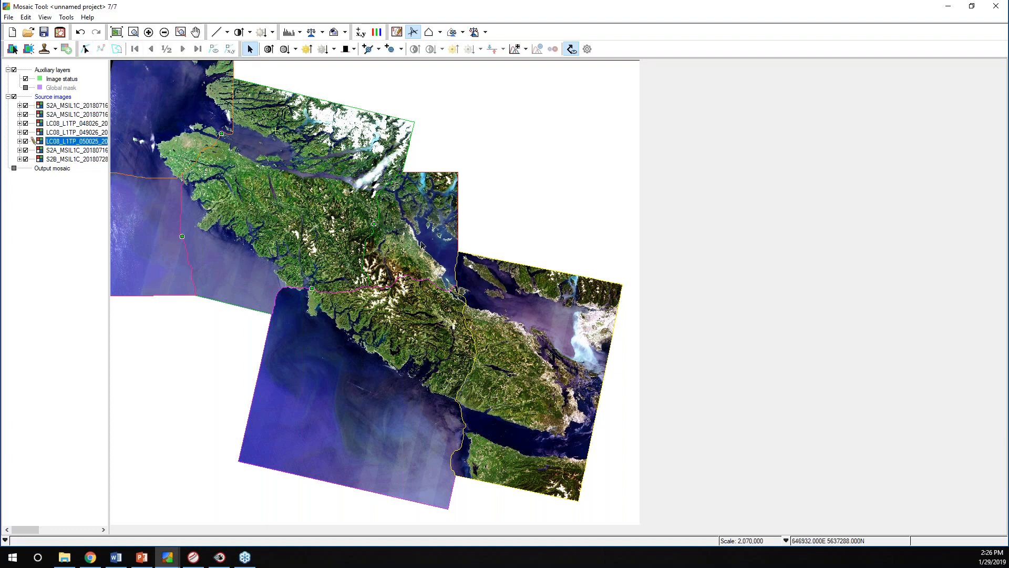
left_click(373, 303)
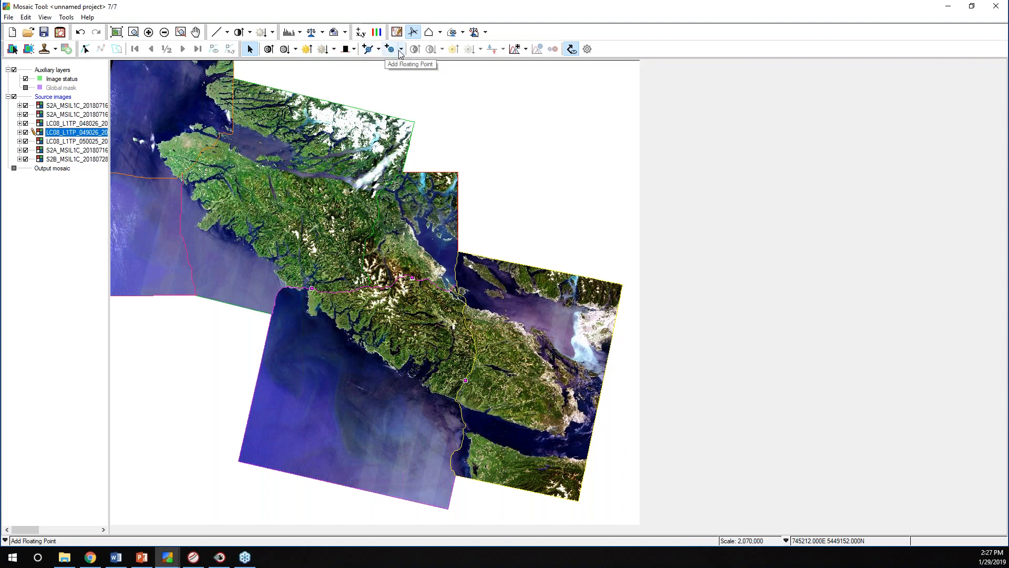
left_click(379, 53)
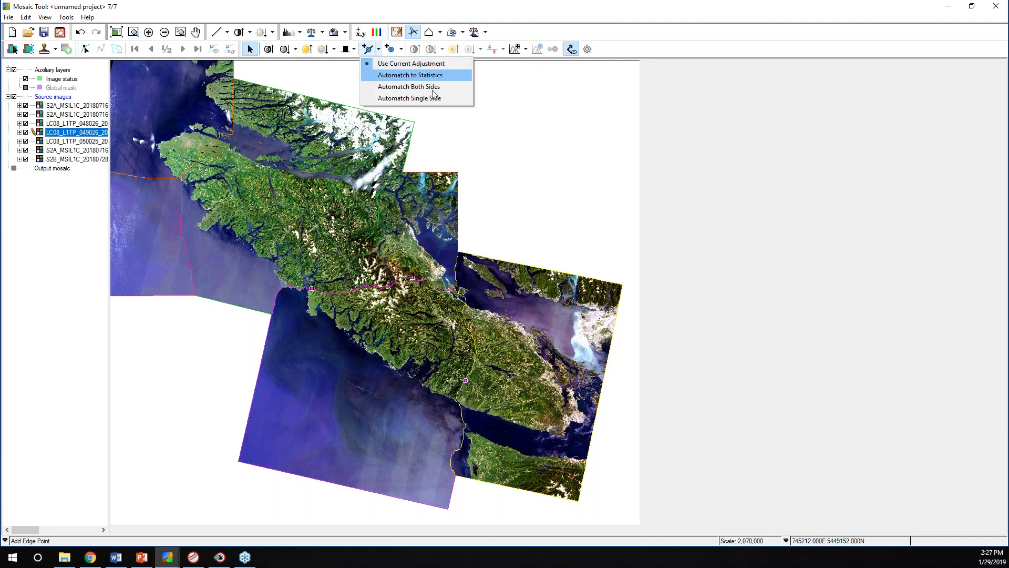
left_click(502, 140)
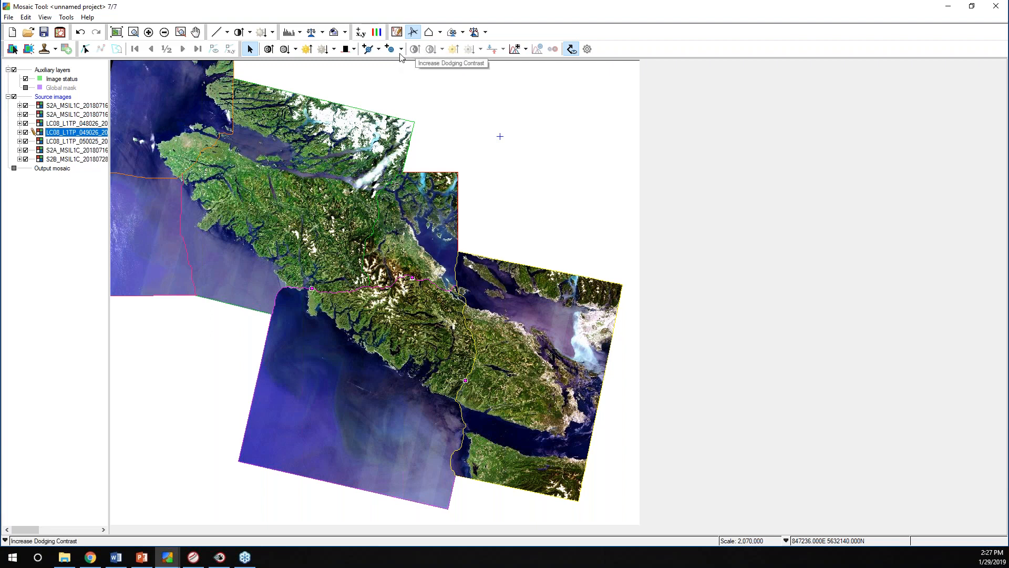
Step: Select the dodging point on the northwestern Sentinel-2 image's eastern cutline to review its adjustments, and end dodging point selection
left_click(77, 105)
left_click_drag(208, 128, 226, 142)
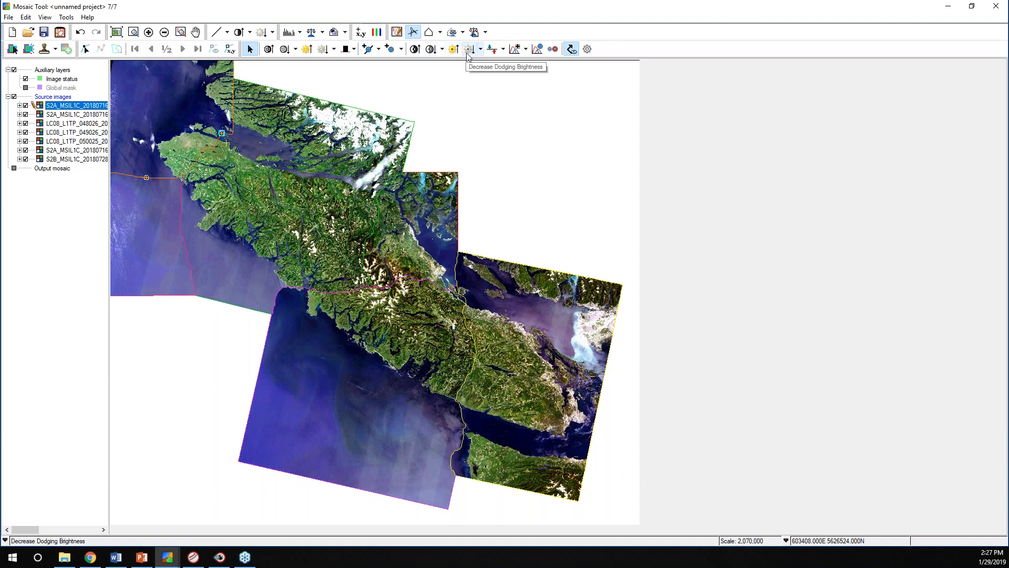
left_click(251, 51)
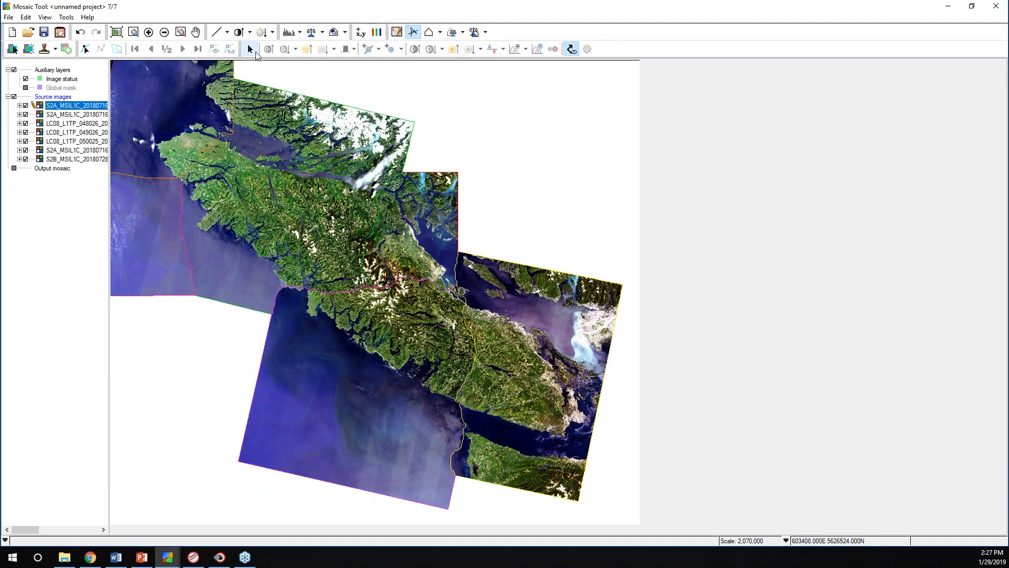
Step: Hide the cutlines to inspect the mosaic's seams and show them again
left_click(572, 50)
left_click(571, 50)
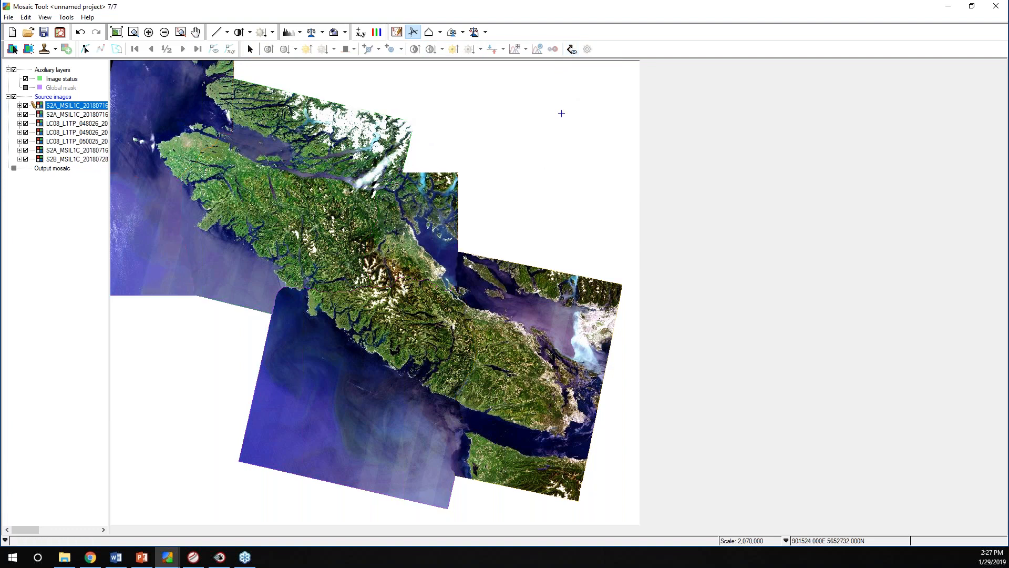
left_click(569, 52)
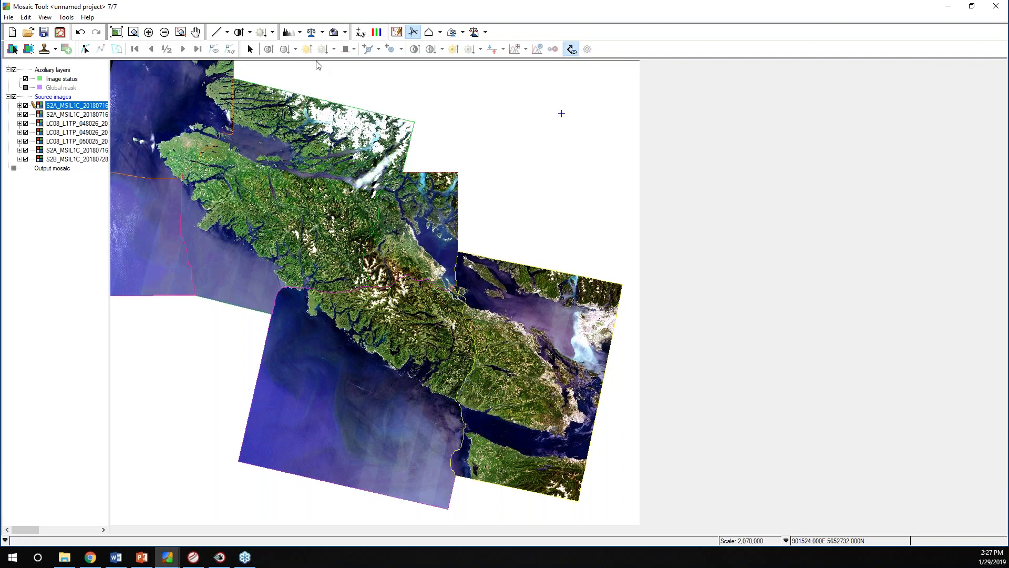
Step: Activate dodging point selection, review the Color Balancing Editing Settings and close them without changes
left_click(250, 49)
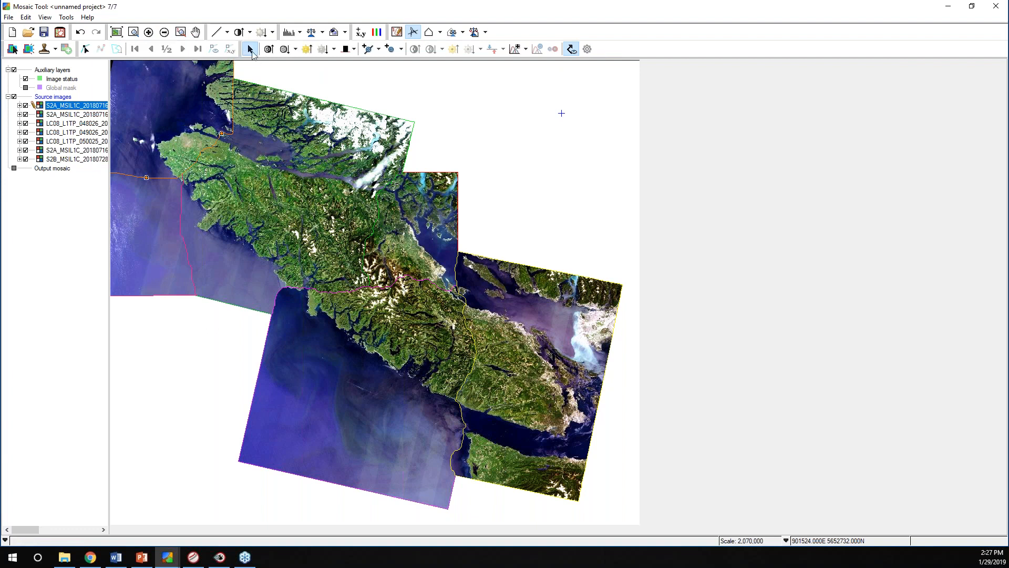
left_click(587, 50)
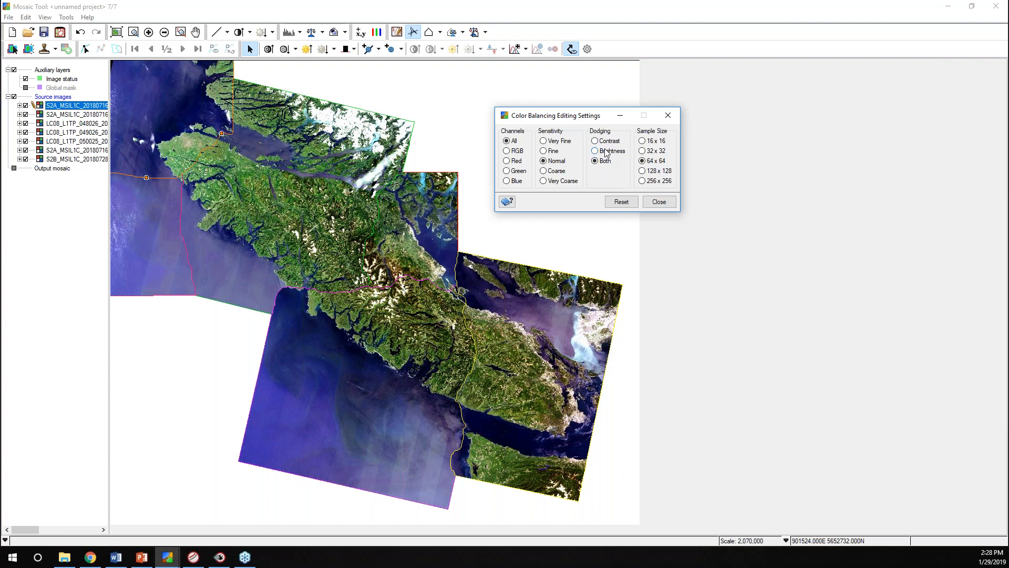
left_click(653, 201)
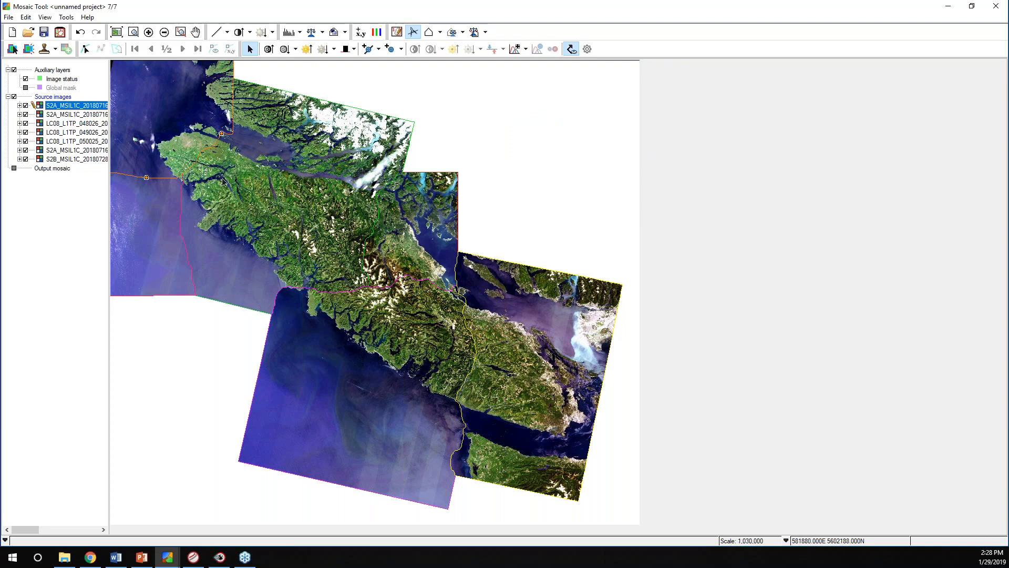
Step: Reshape the northwestern image's cutline eastward along the narrow northern inlet, around the channel and back along the southern sound to the ocean
scroll(223, 181, "up", 2)
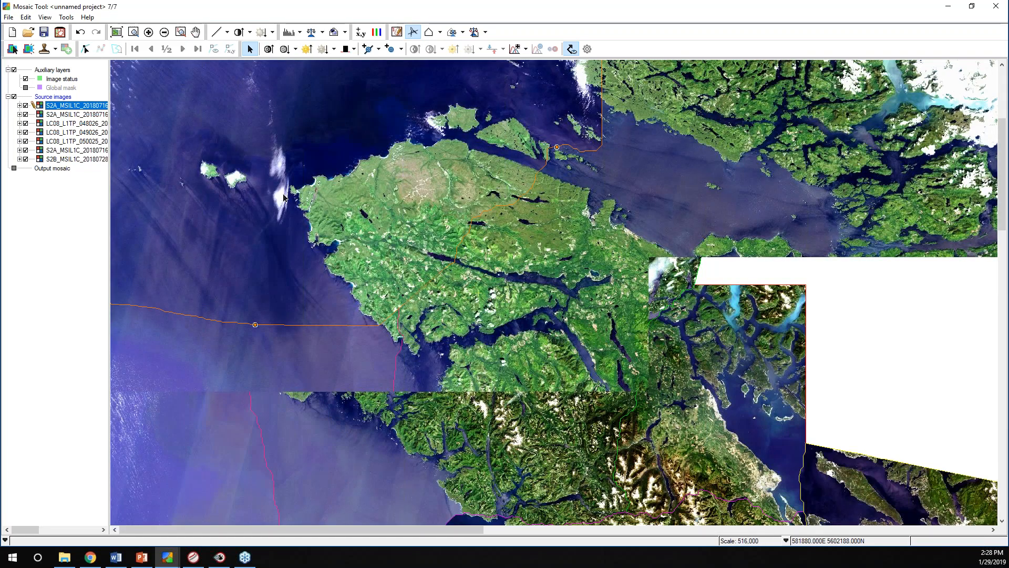
scroll(497, 325, "up", 2)
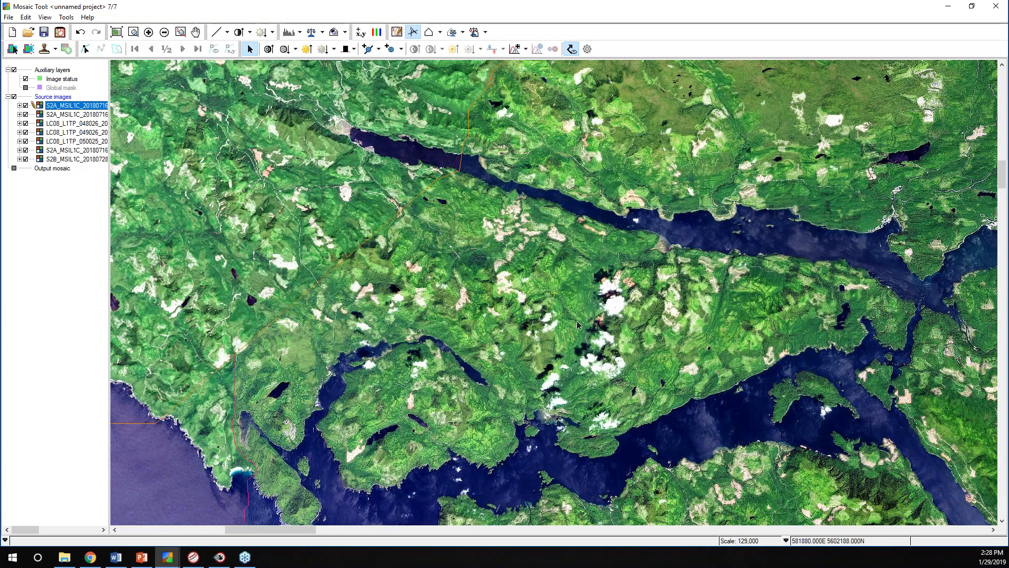
left_click_drag(577, 321, 529, 289)
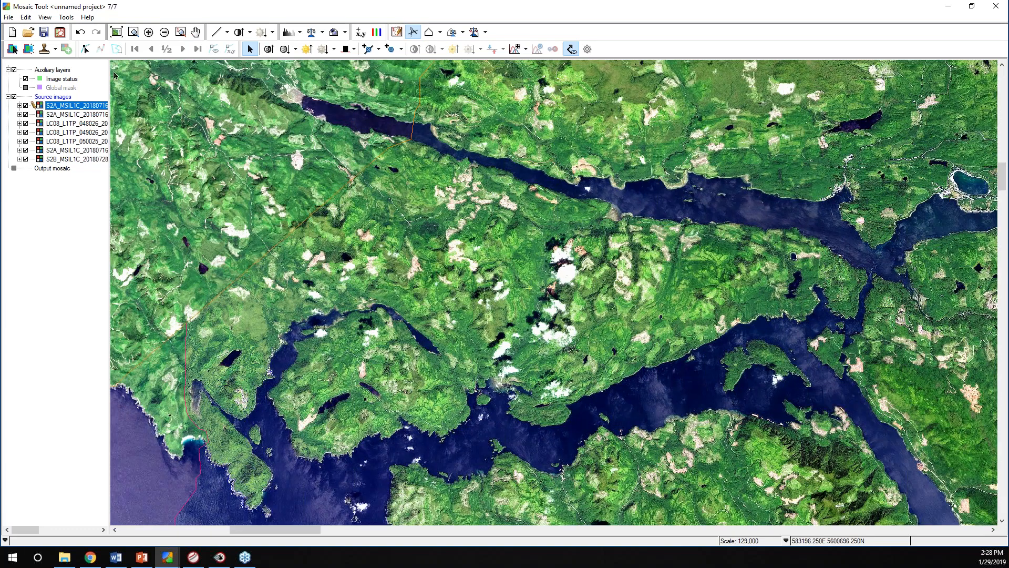
left_click(85, 50)
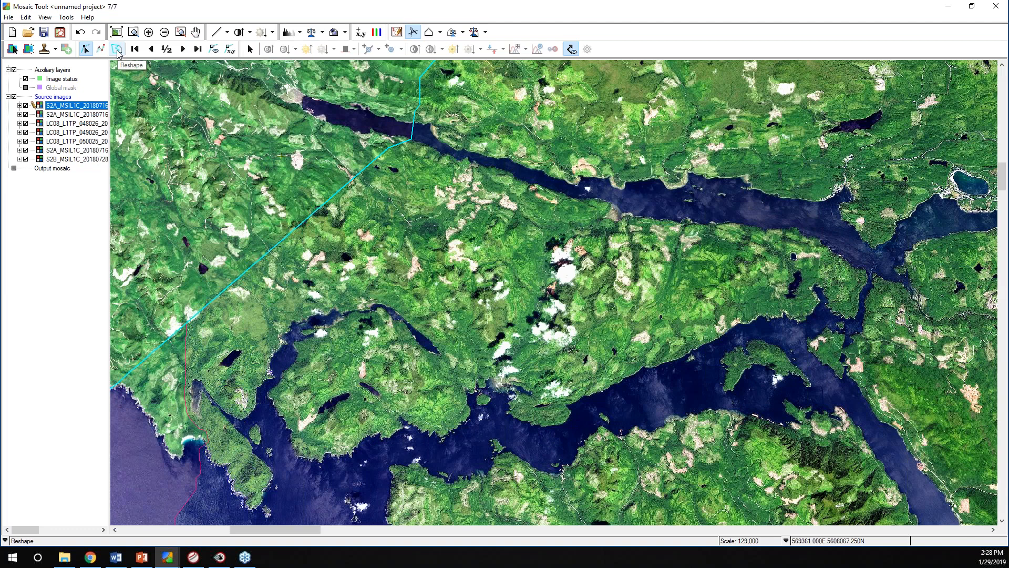
left_click(117, 51)
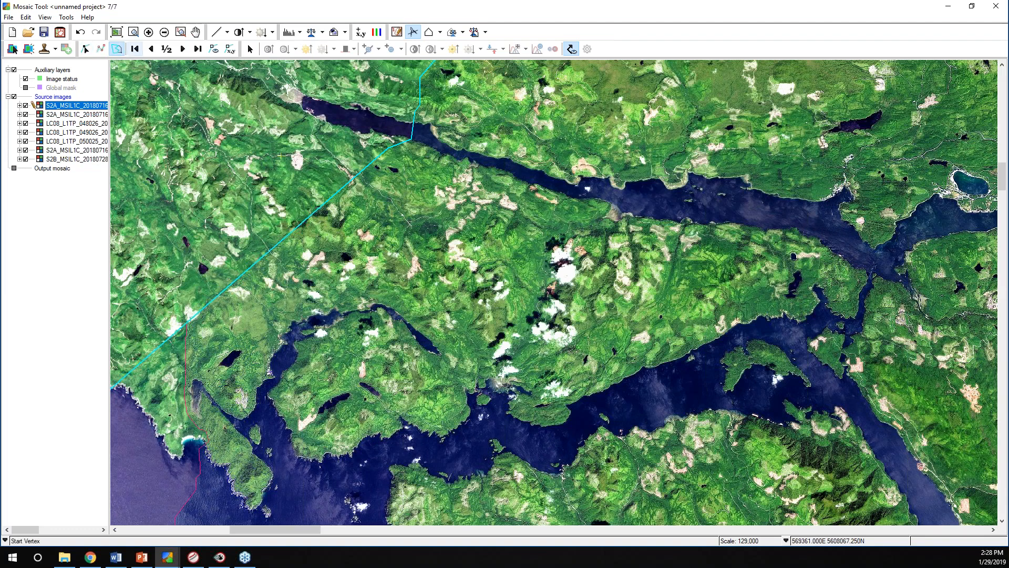
left_click(412, 138)
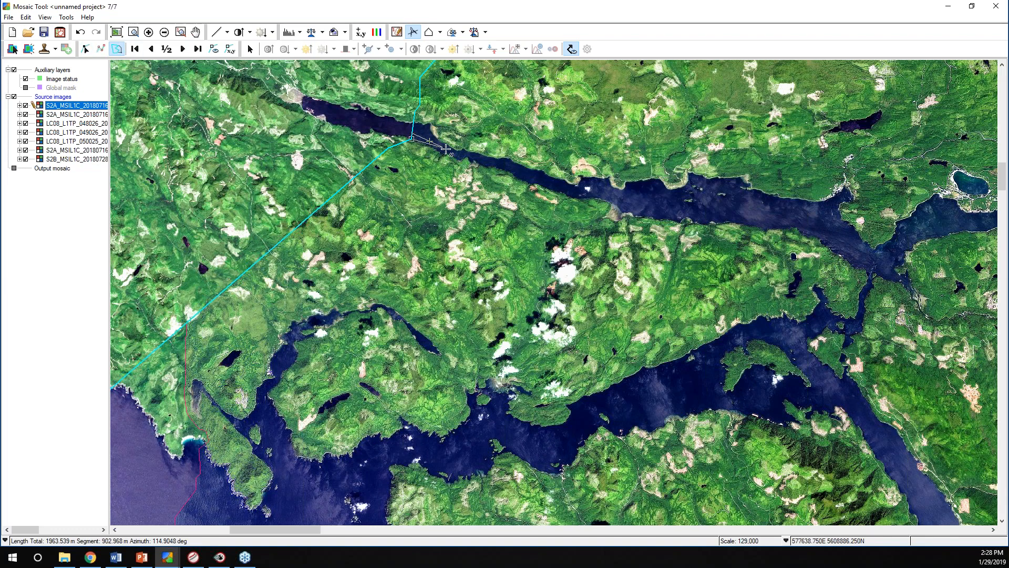
left_click(494, 163)
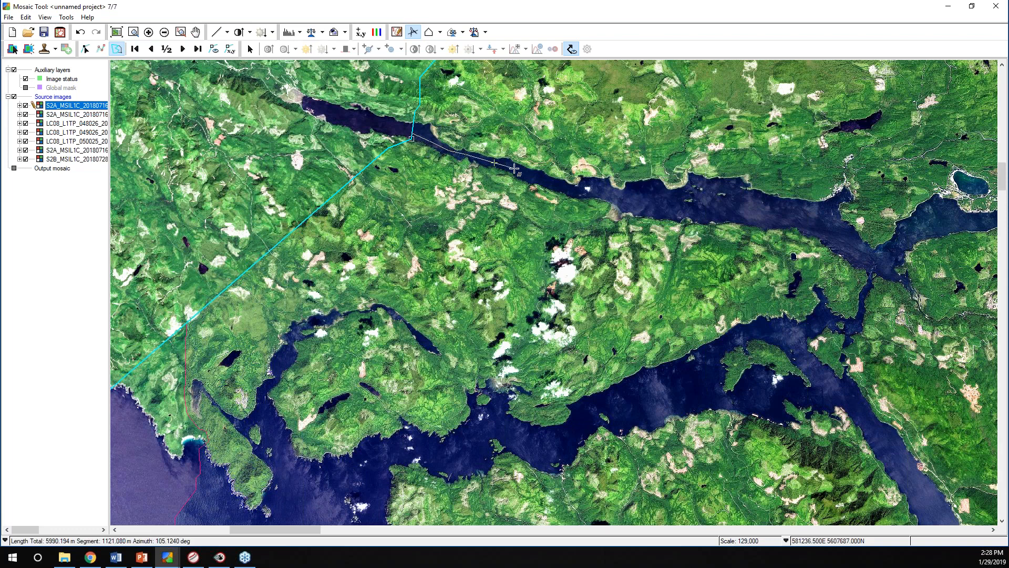
left_click(514, 168)
left_click(575, 190)
left_click(630, 200)
left_click(690, 208)
left_click(783, 219)
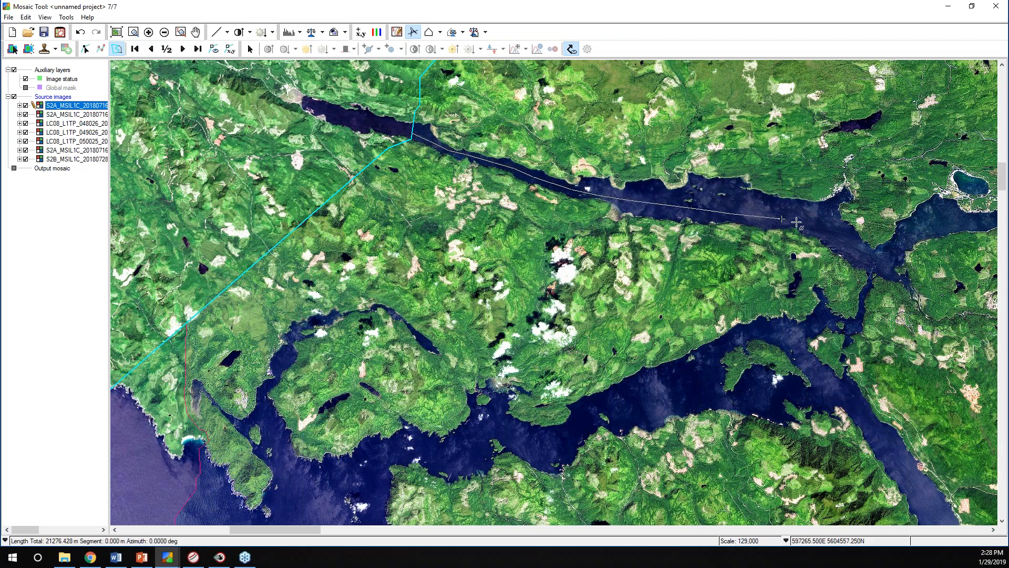
left_click(865, 243)
left_click(870, 274)
left_click(854, 319)
left_click(836, 319)
left_click(740, 336)
left_click(622, 394)
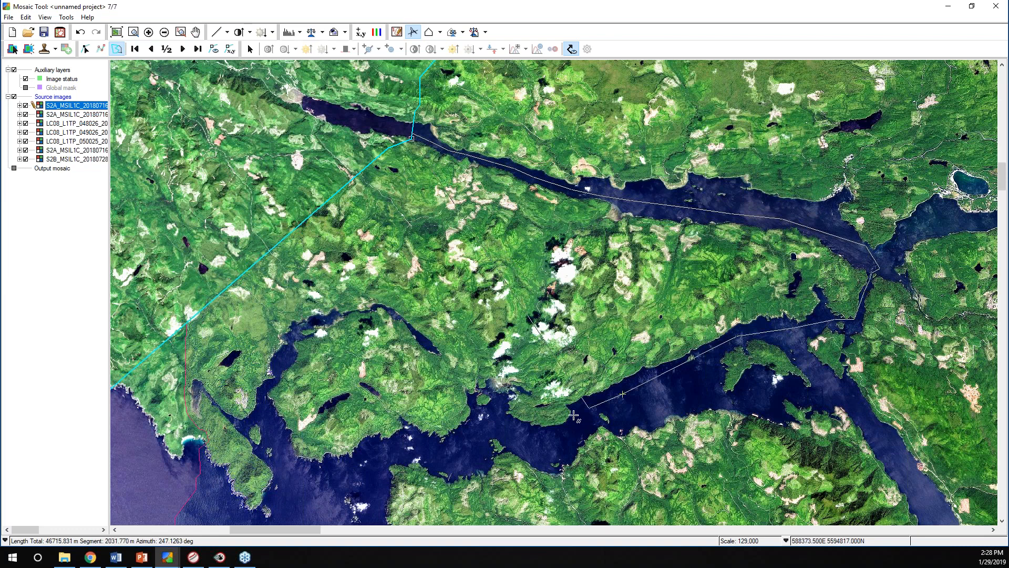
left_click(553, 428)
left_click(442, 445)
left_click(403, 455)
left_click(266, 478)
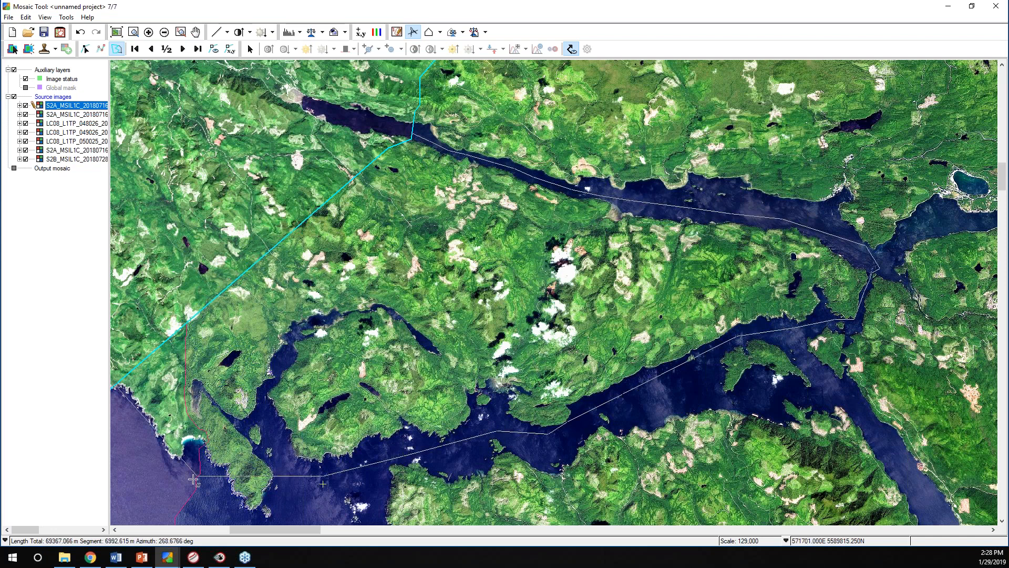
double_click(171, 479)
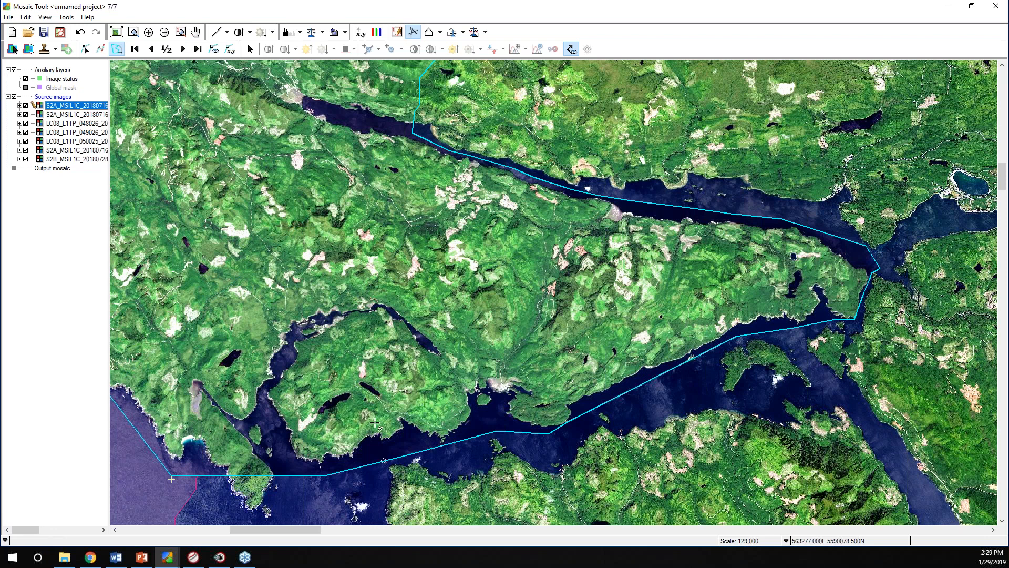
Step: Try to reshape the northwestern image's cutline around the islands off the north coast to its straight eastern edge, and undo it
left_click_drag(389, 396, 456, 311)
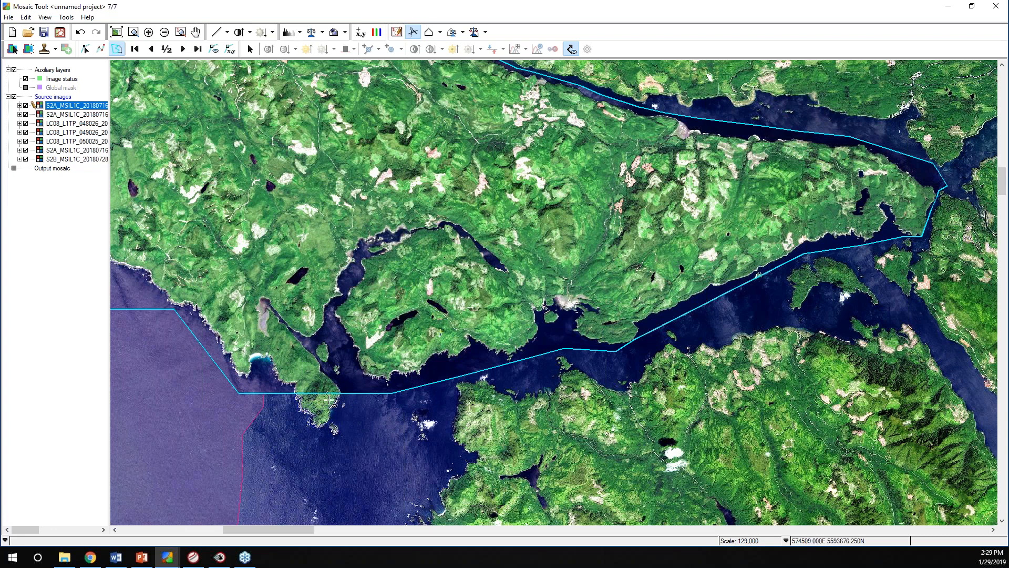
scroll(329, 400, "up", 1)
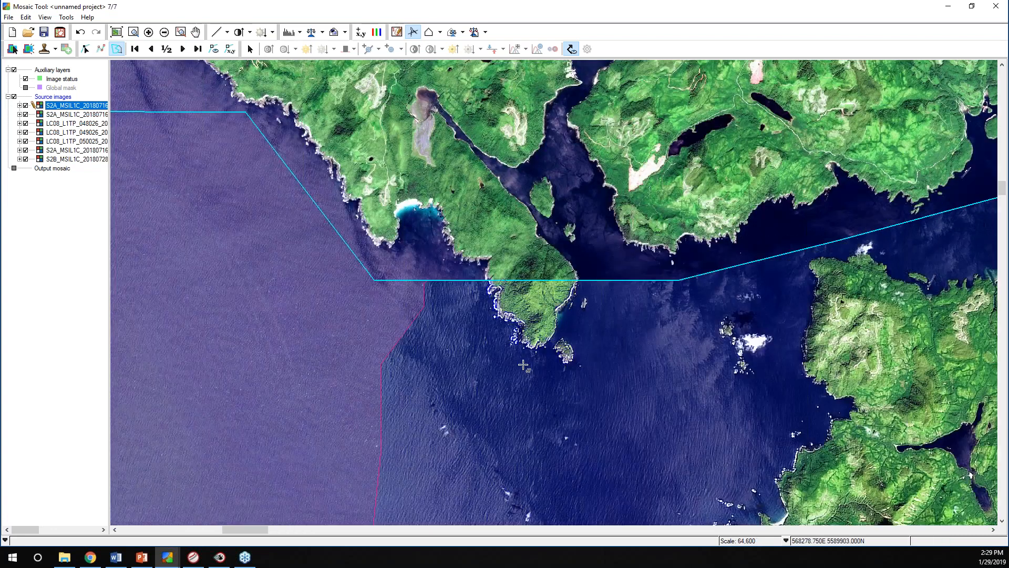
scroll(558, 304, "down", 1)
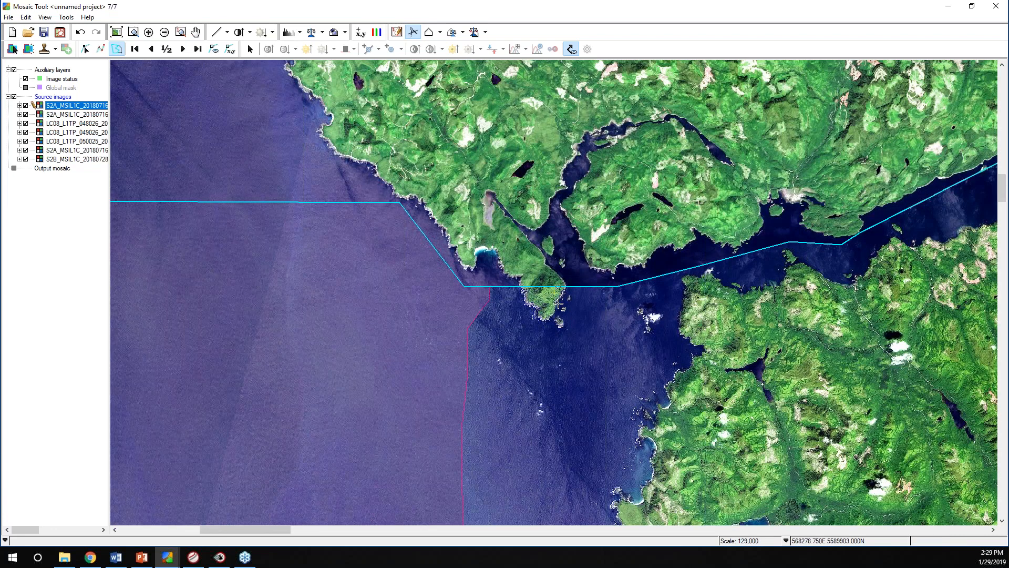
scroll(558, 304, "down", 1)
scroll(558, 304, "down", 1)
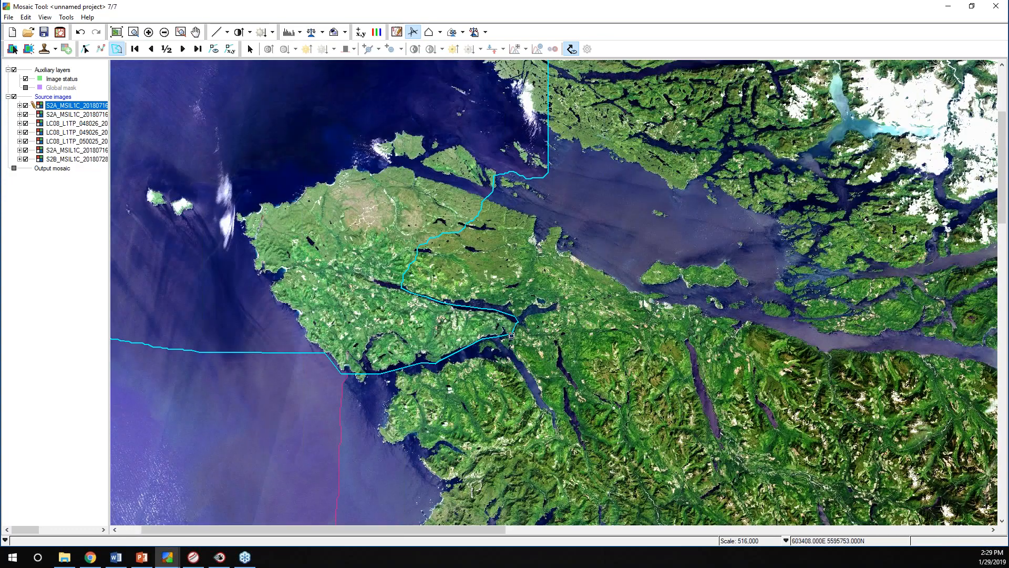
left_click_drag(511, 336, 482, 466)
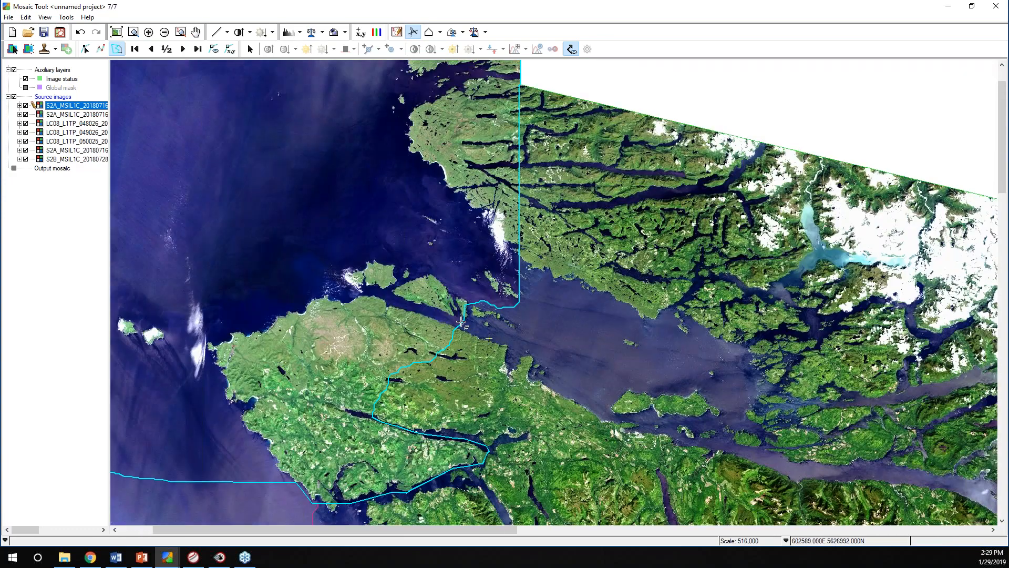
left_click(464, 322)
left_click(398, 301)
left_click(387, 291)
left_click(402, 281)
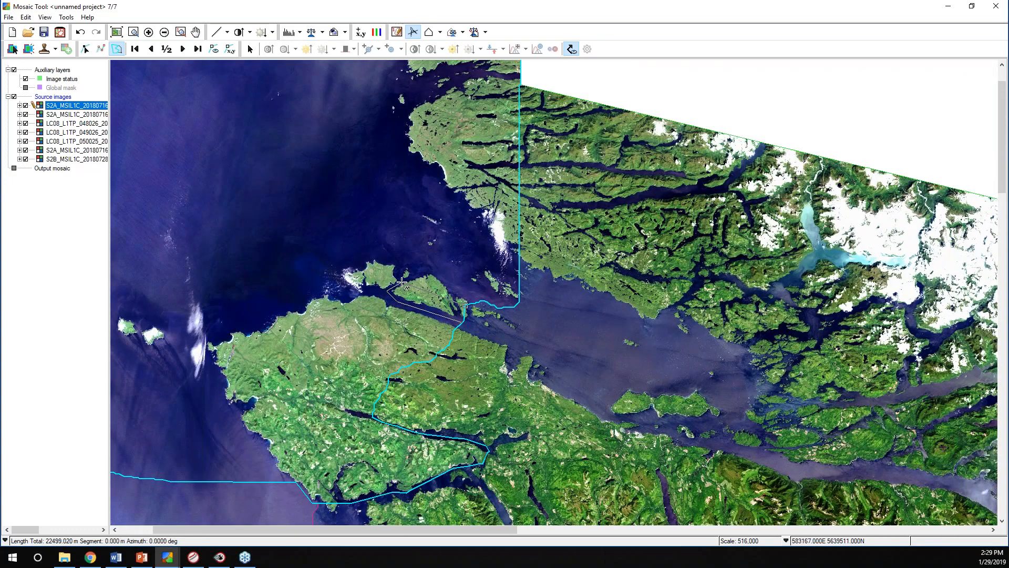
left_click(440, 257)
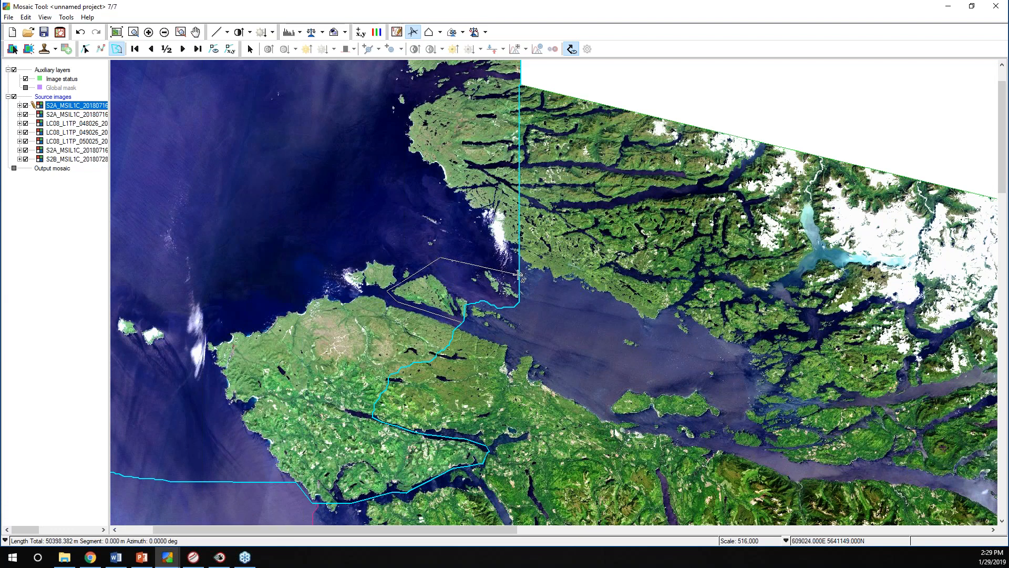
double_click(519, 273)
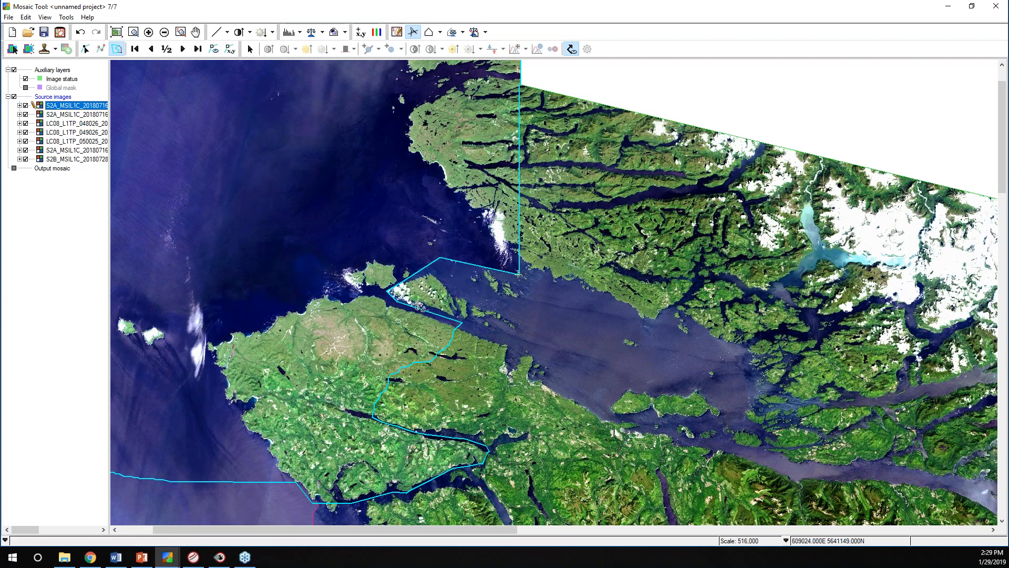
left_click(80, 34)
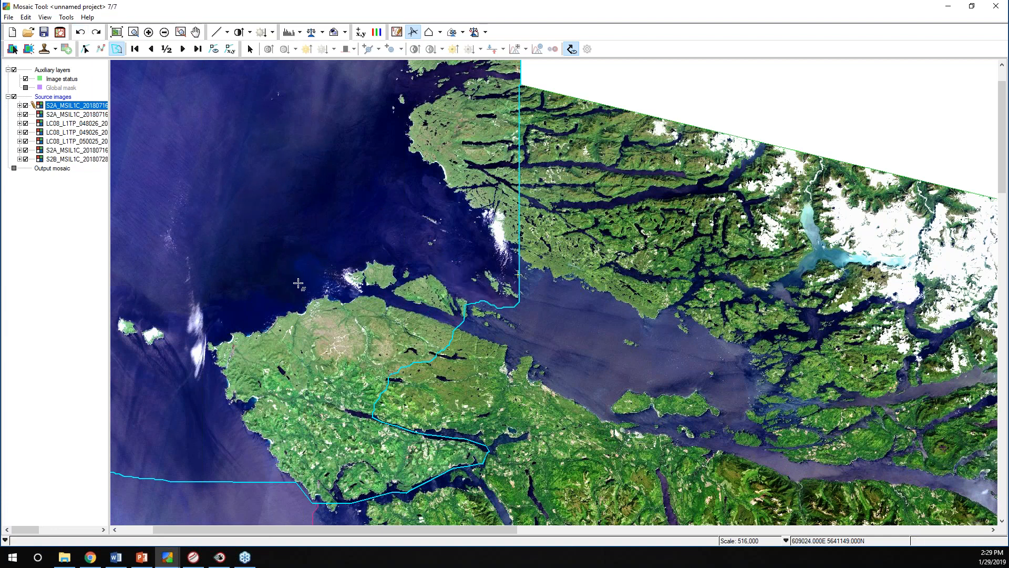
Step: Activate dodging point selection and make the northwestern S2A image the one whose colour balance is edited
scroll(431, 393, "down", 3)
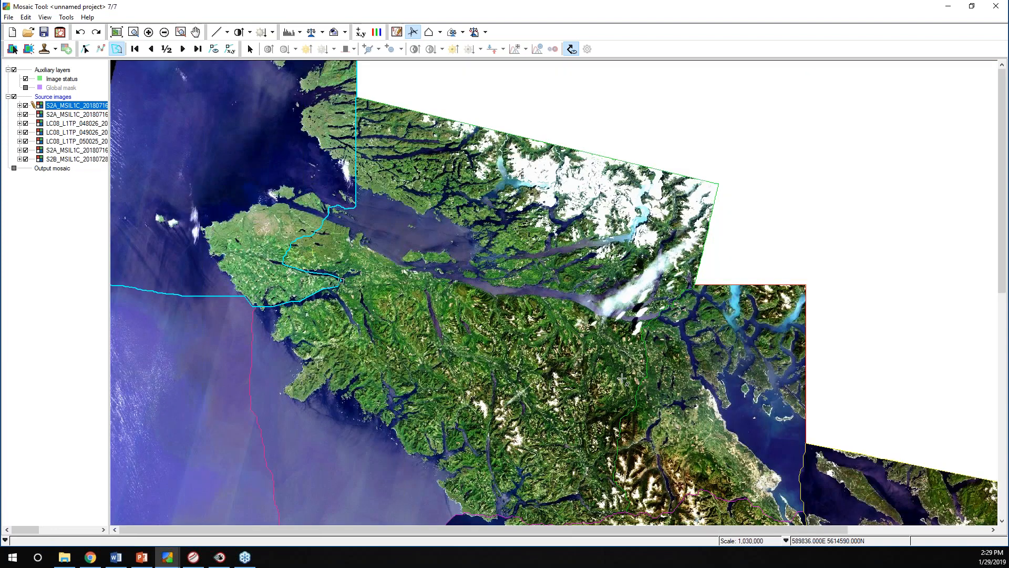
left_click_drag(622, 378, 398, 223)
left_click_drag(583, 384, 533, 350)
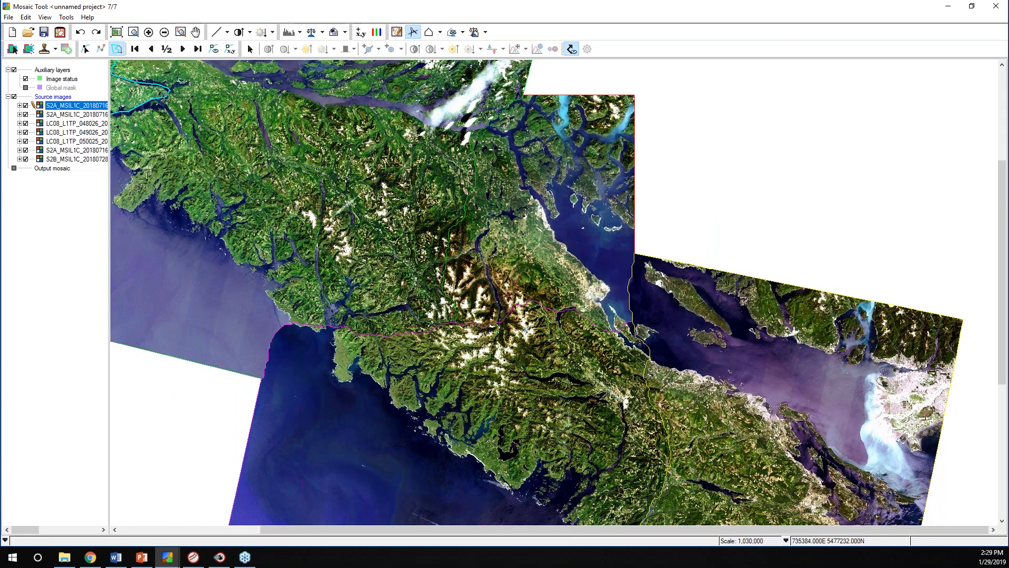
left_click_drag(468, 356, 463, 306)
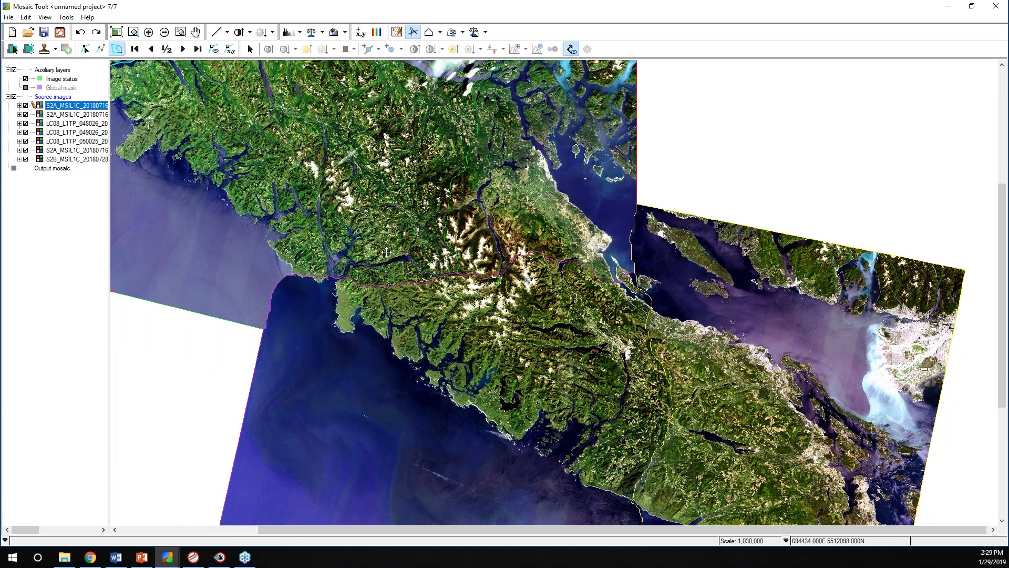
left_click_drag(393, 255, 495, 332)
left_click(250, 49)
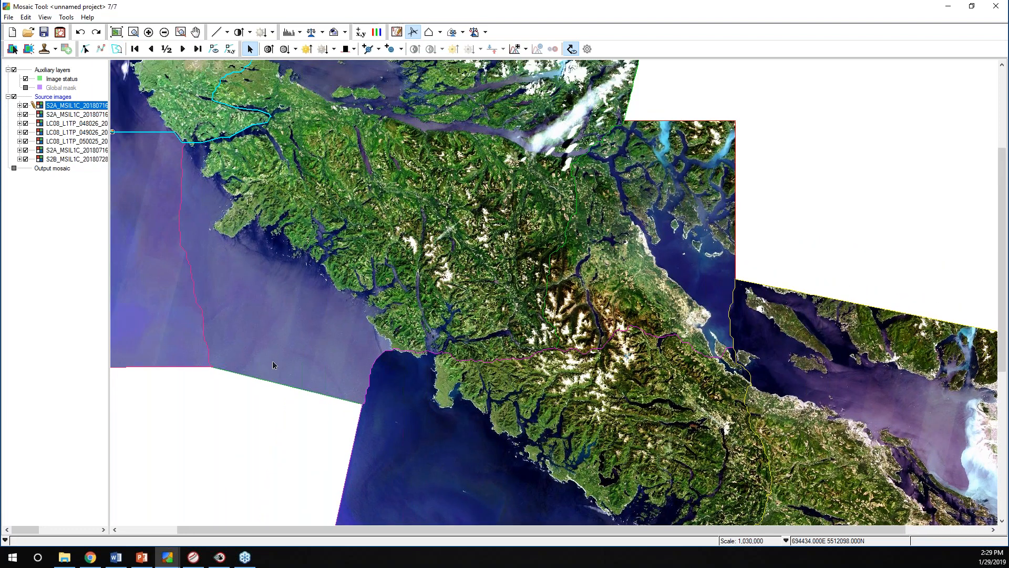
left_click(265, 396)
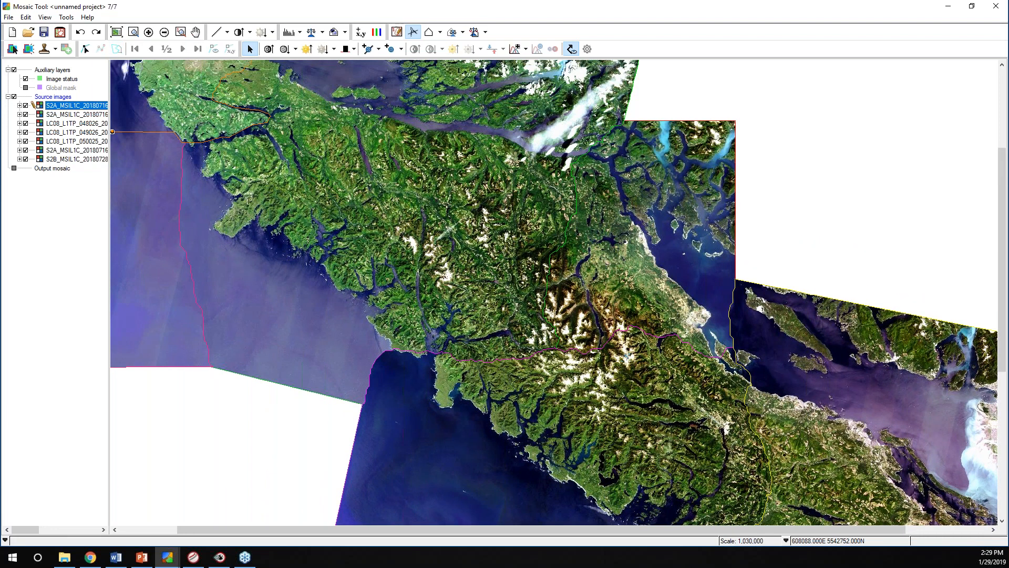
left_click_drag(285, 266, 309, 378)
left_click(206, 169)
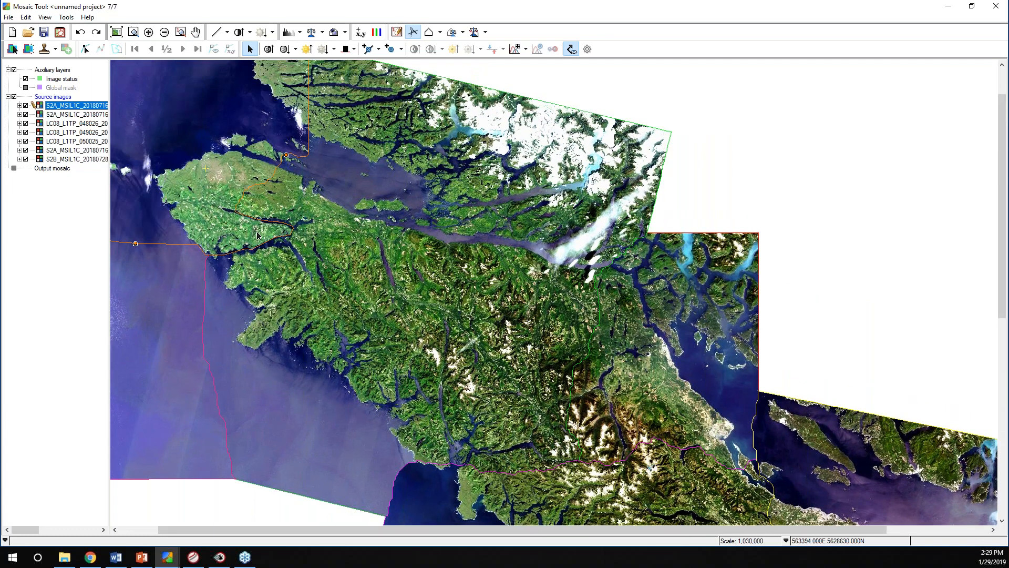
Step: Hide the cutlines and examine the seam along the northern inlet and the southern sound
scroll(258, 236, "up", 1)
left_click_drag(505, 232, 440, 175)
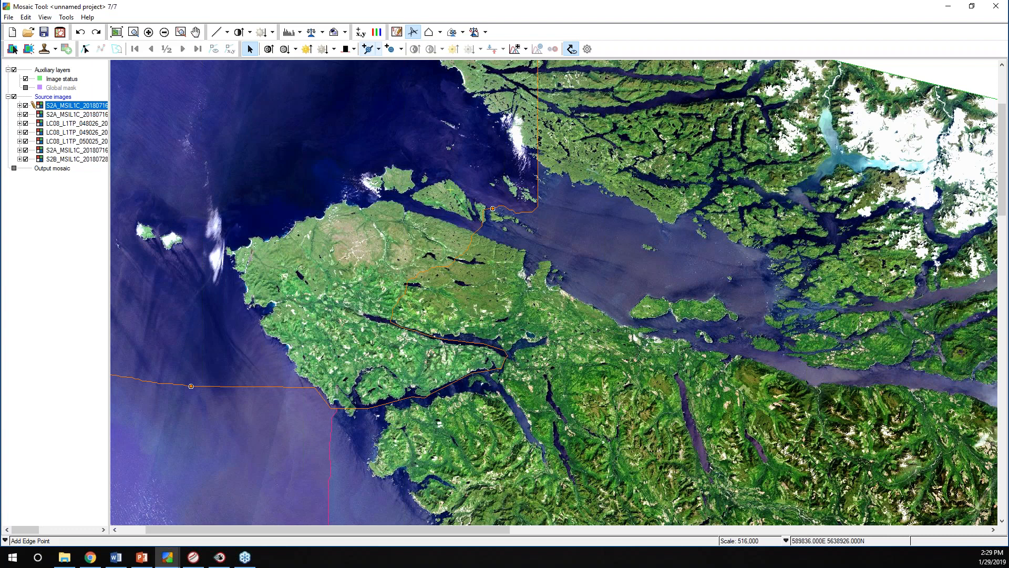
left_click(572, 49)
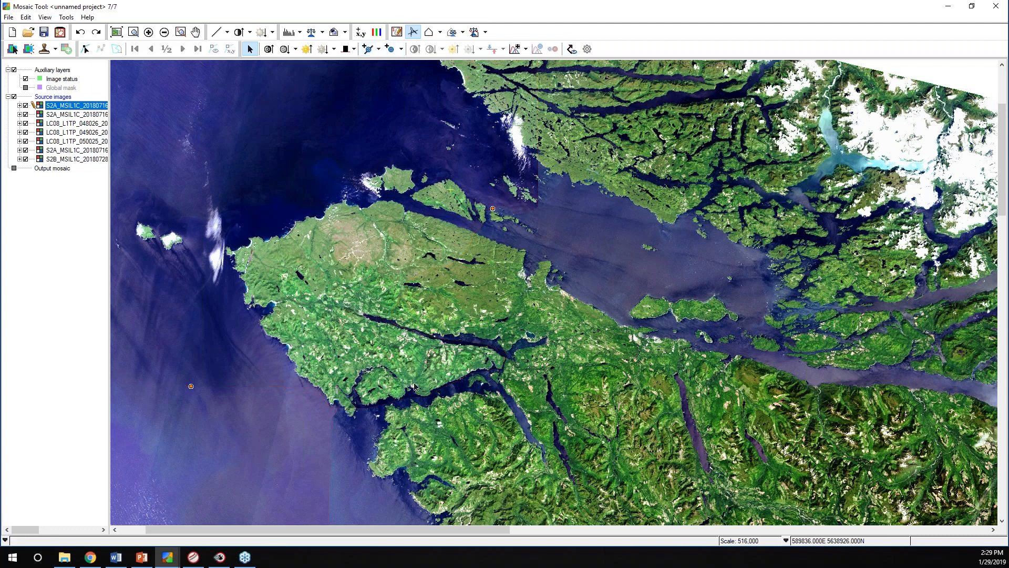
scroll(415, 387, "up", 1)
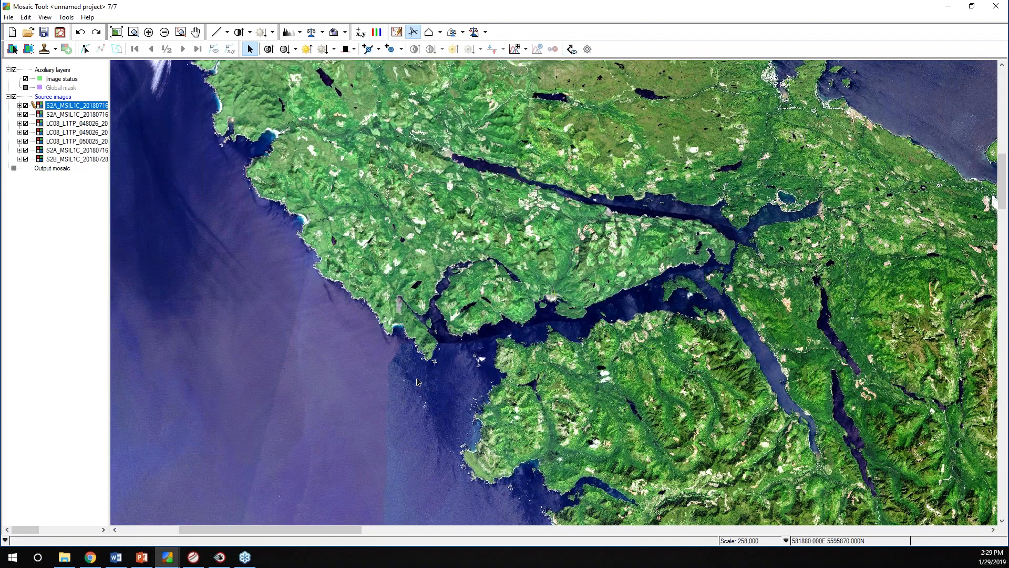
scroll(424, 283, "down", 1)
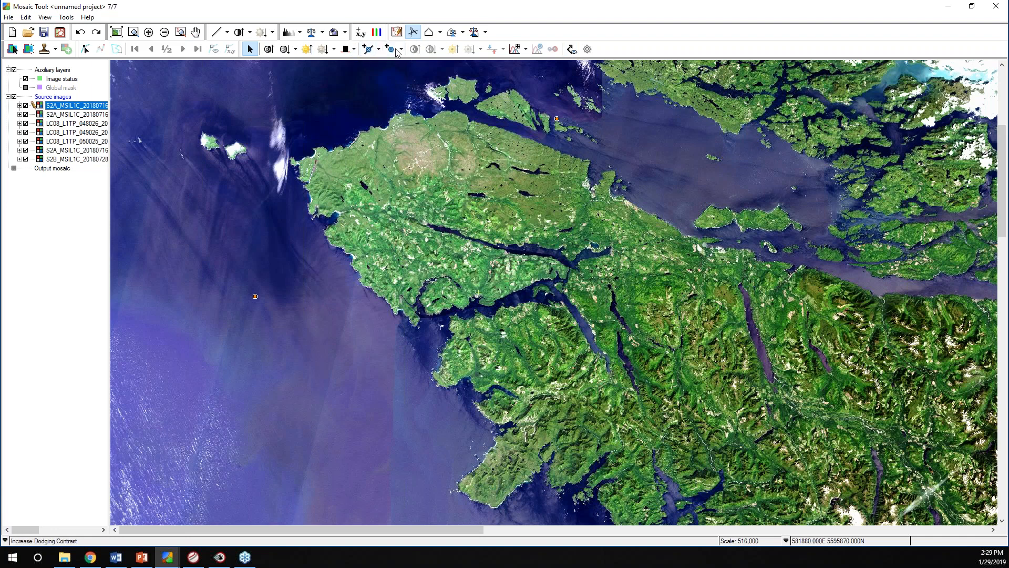
Step: Try increasing and decreasing the northwestern image's overall brightness, and restore it
left_click(304, 53)
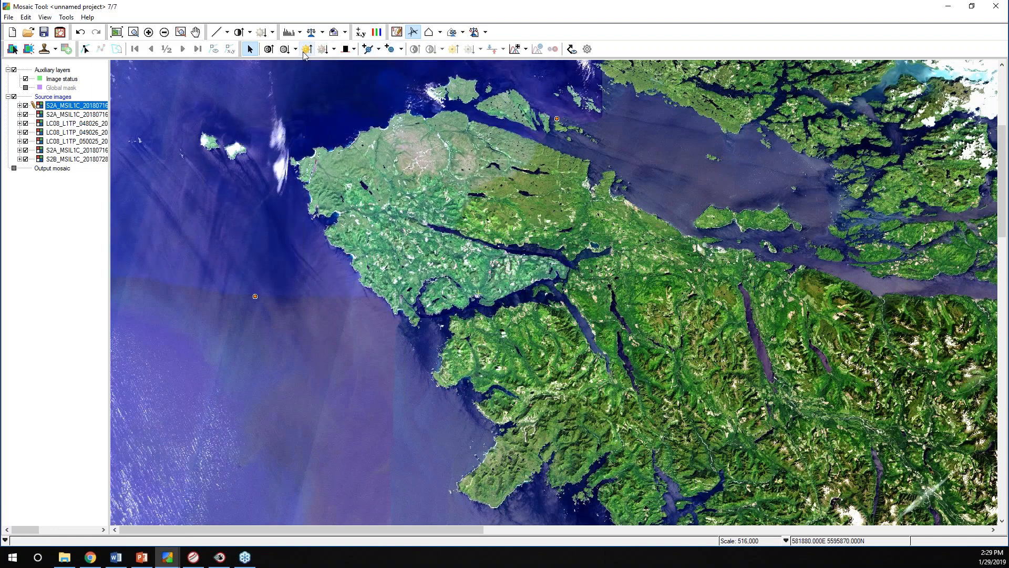
left_click(323, 50)
left_click(323, 50)
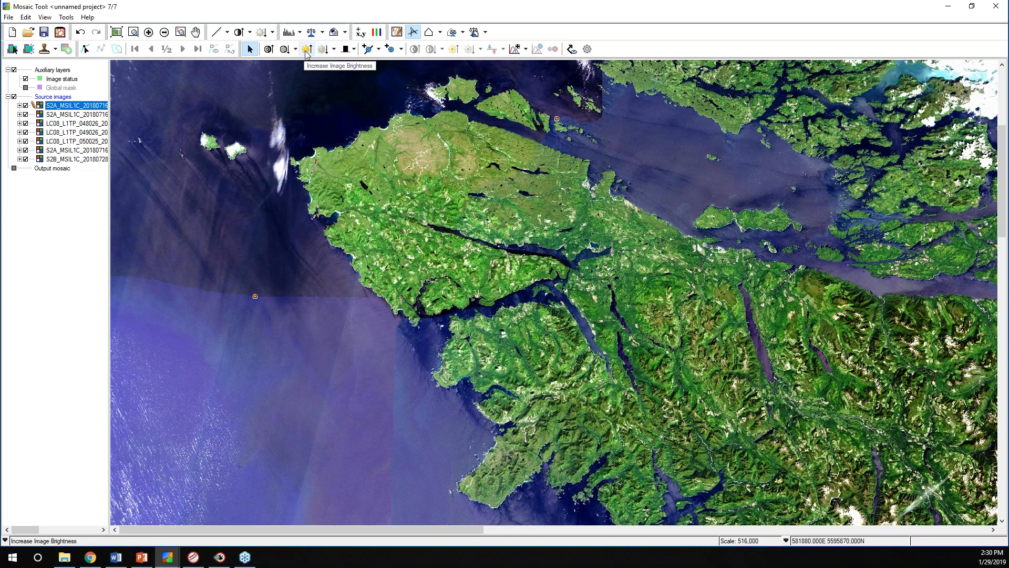
left_click(306, 50)
Step: Show the cutlines again and decrease the image brightness of the southeastern LC08_L1TP_048026 image
scroll(484, 242, "down", 1)
left_click_drag(612, 344, 449, 137)
left_click_drag(479, 379, 470, 291)
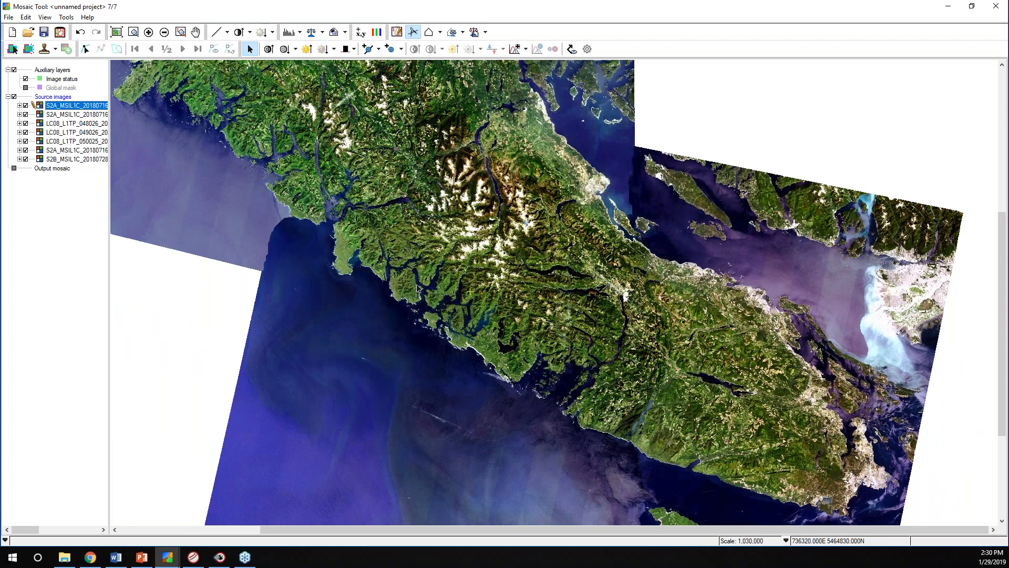
left_click(418, 287)
left_click(572, 49)
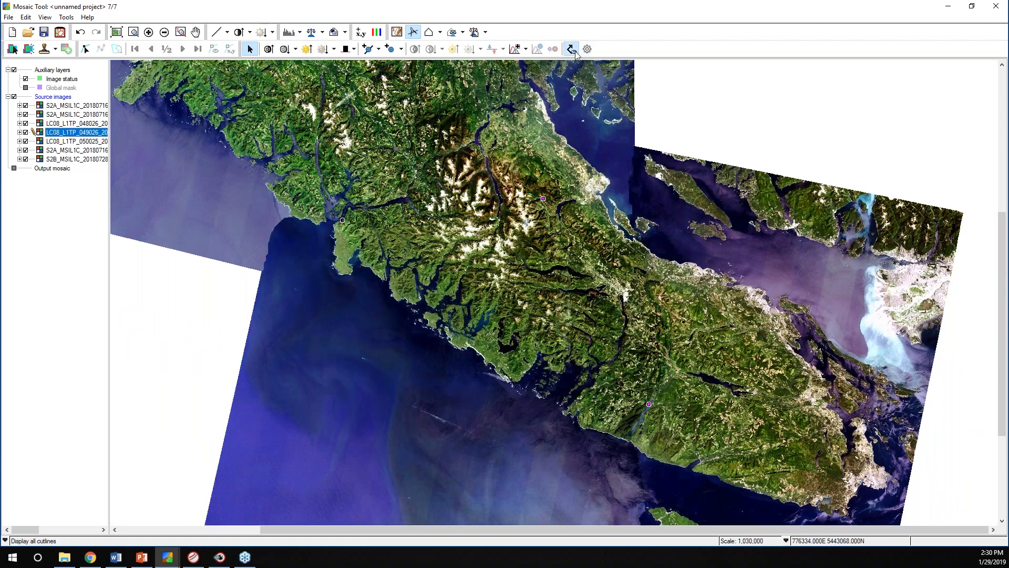
left_click(723, 440)
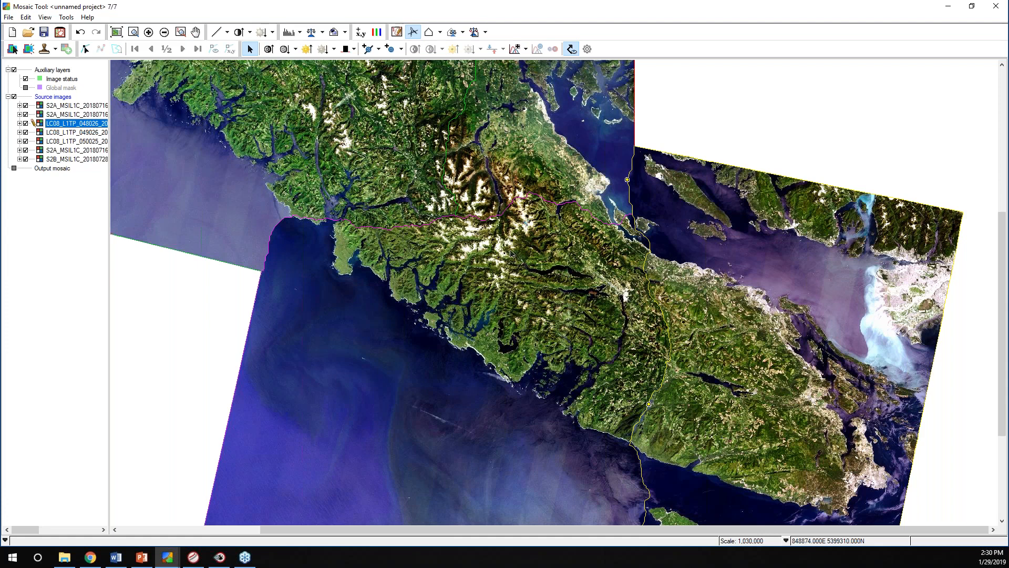
left_click(322, 49)
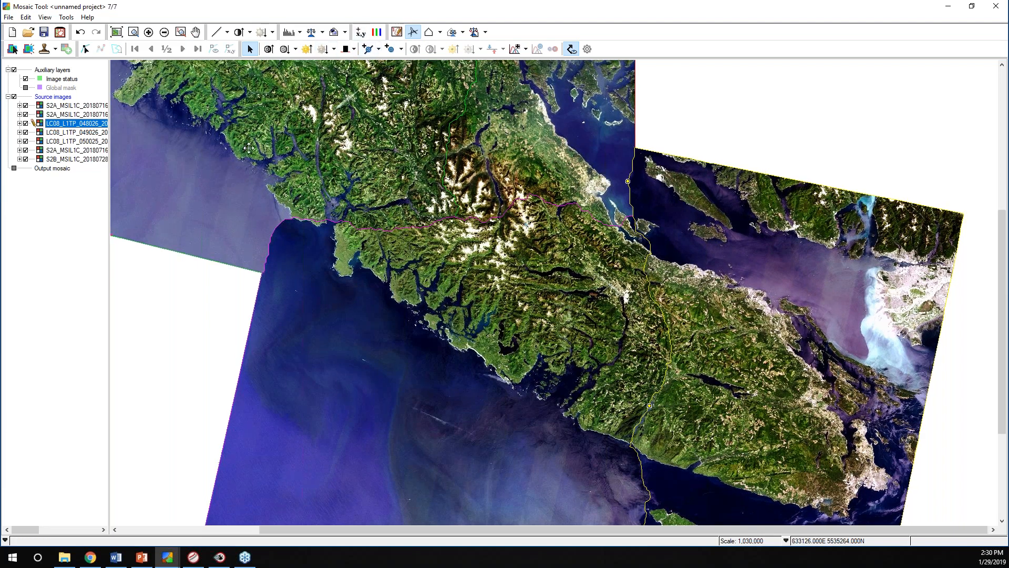
Step: Add Use Current Adjustment edge points where the northwestern image's cutline meets both shores of the small peninsula at the sound's mouth
left_click_drag(248, 147, 409, 321)
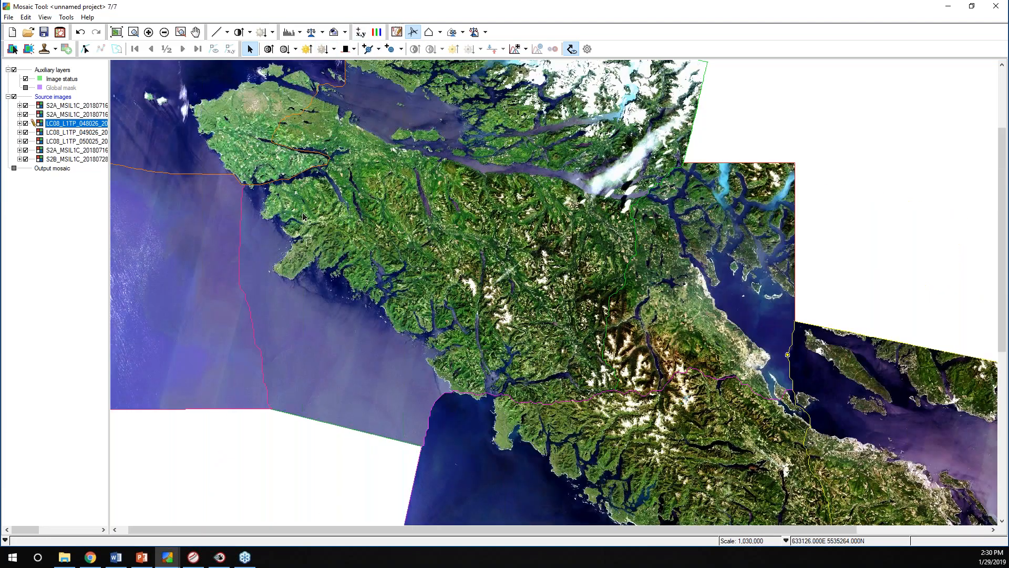
left_click(253, 177)
scroll(253, 177, "up", 2)
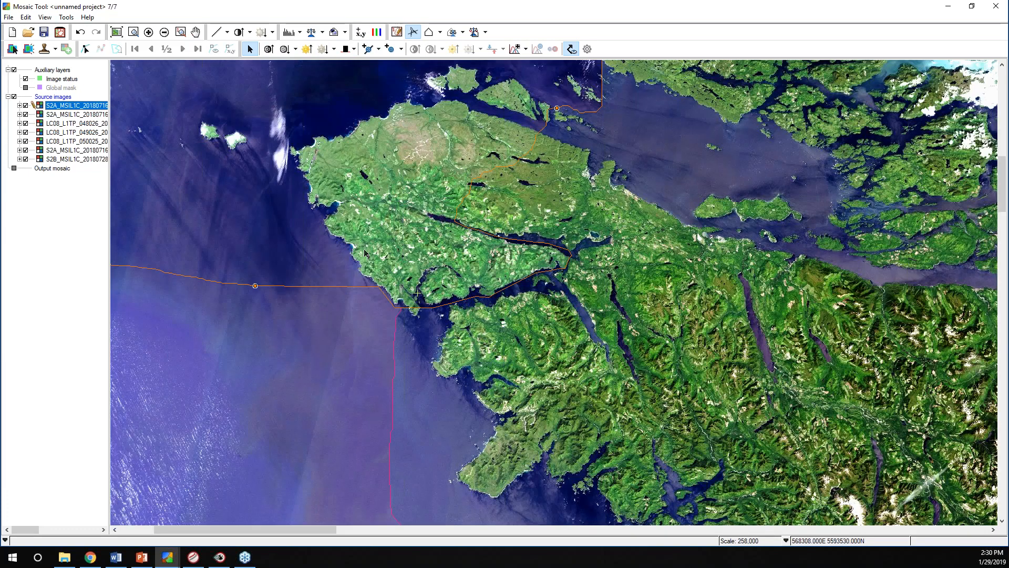
scroll(366, 250, "up", 2)
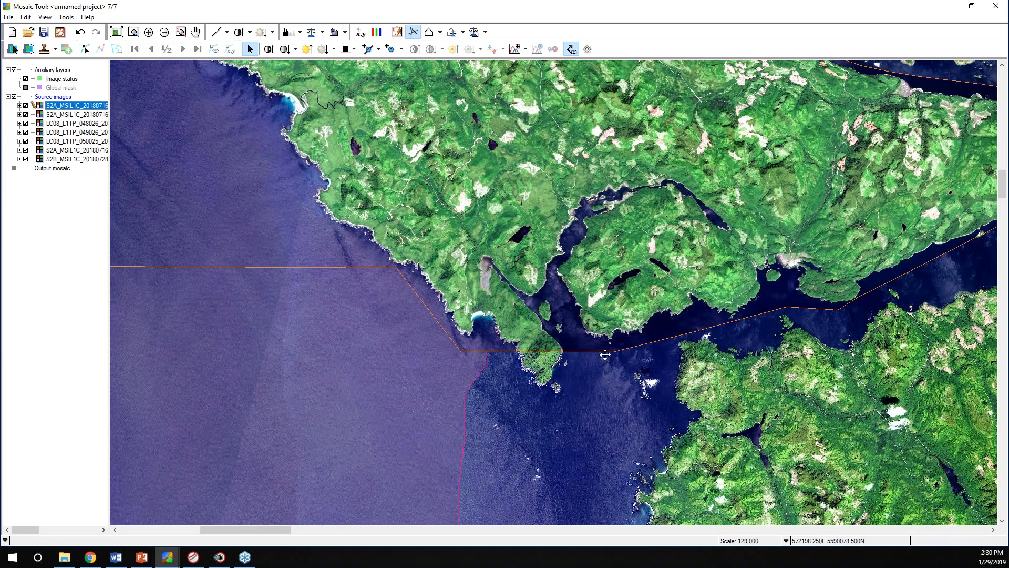
left_click_drag(604, 353, 549, 351)
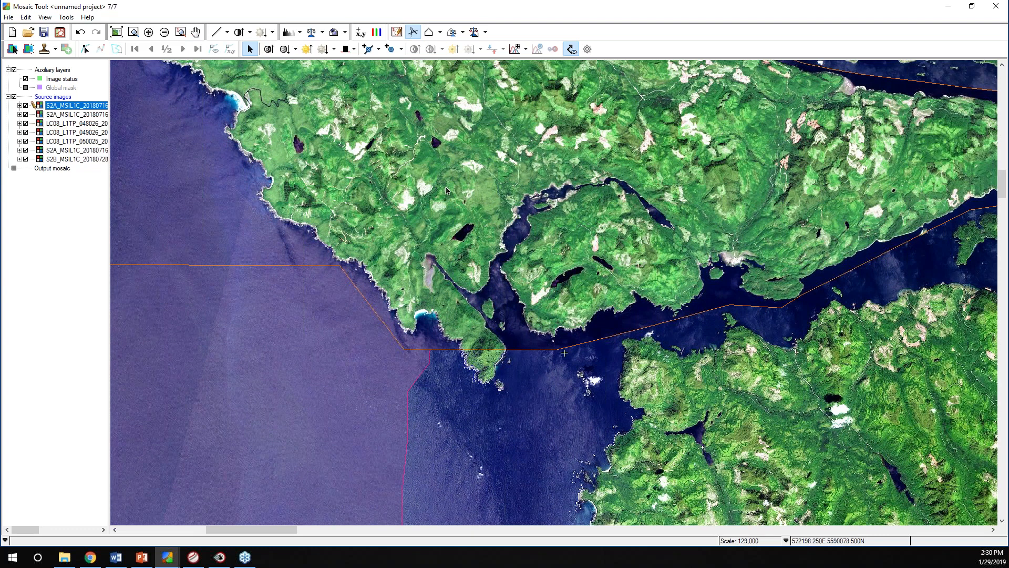
left_click(378, 49)
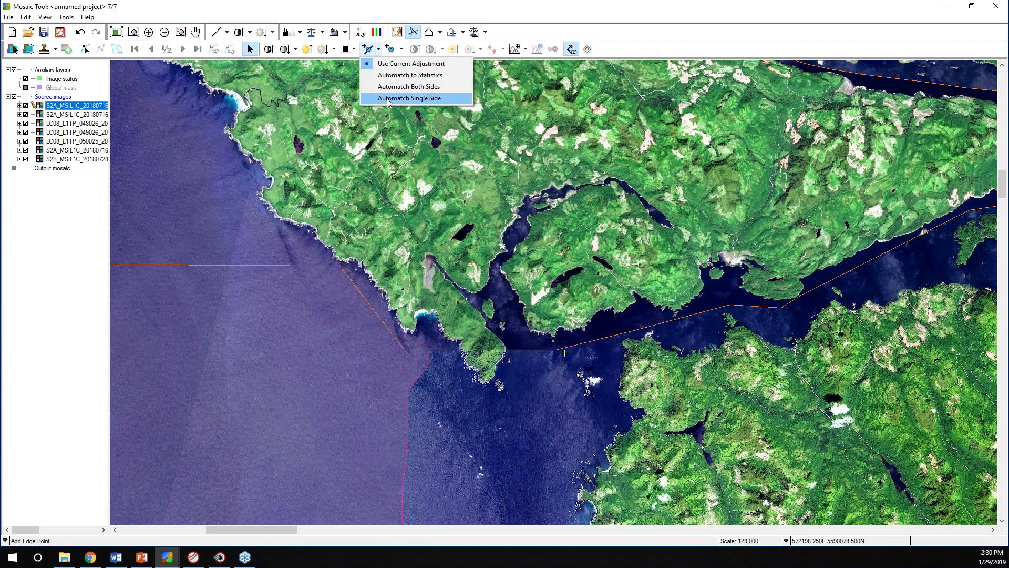
left_click(395, 68)
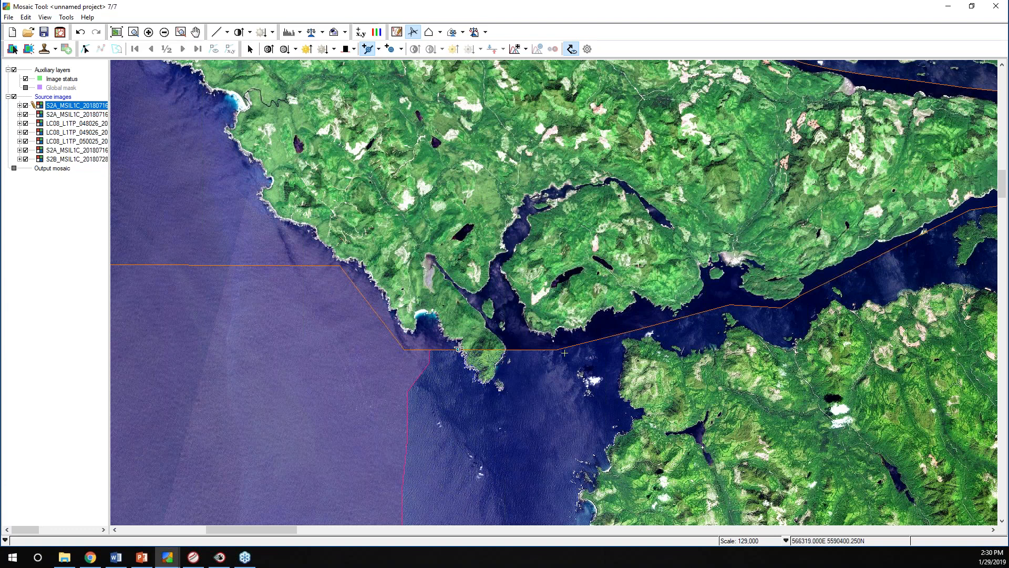
left_click(459, 348)
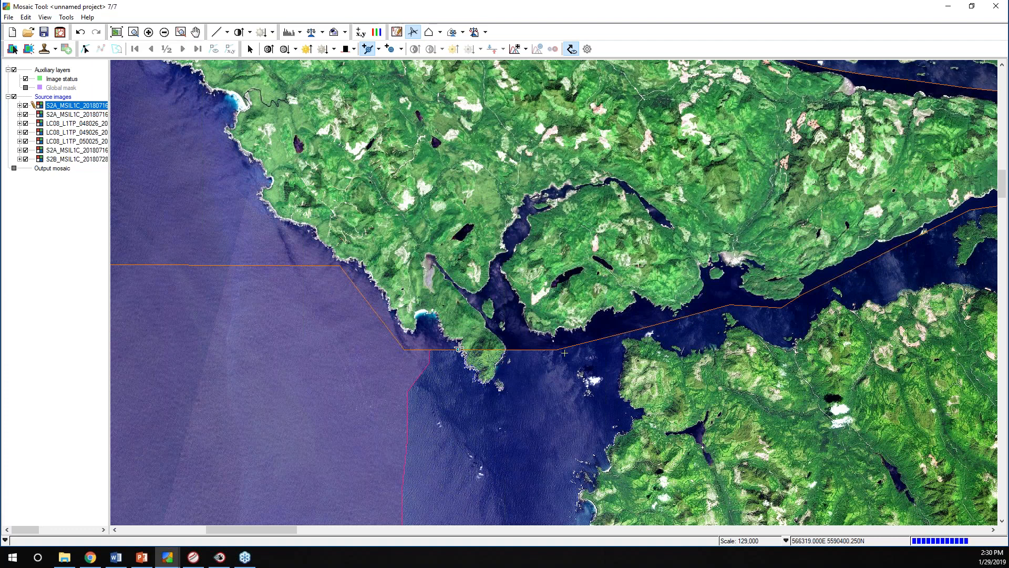
left_click(506, 348)
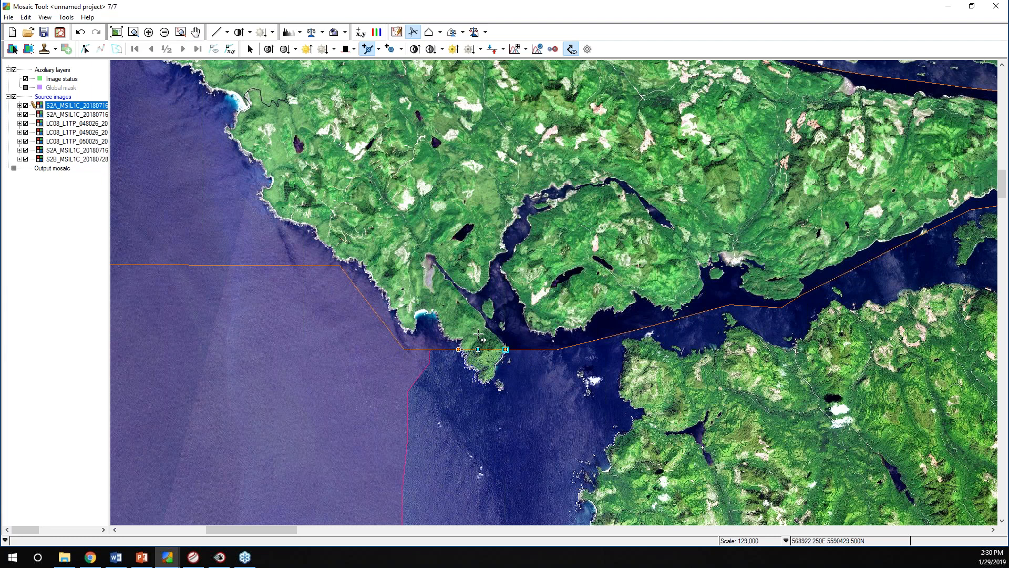
Step: Set edge points to Automatch Both Sides, try one midway along the peninsula's seam, and delete it
left_click(379, 49)
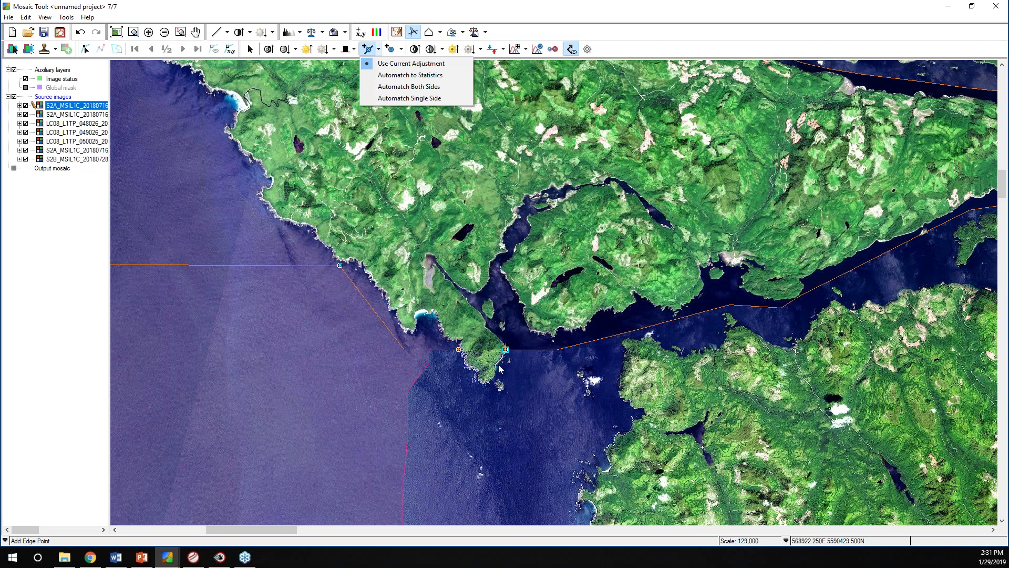
left_click(398, 92)
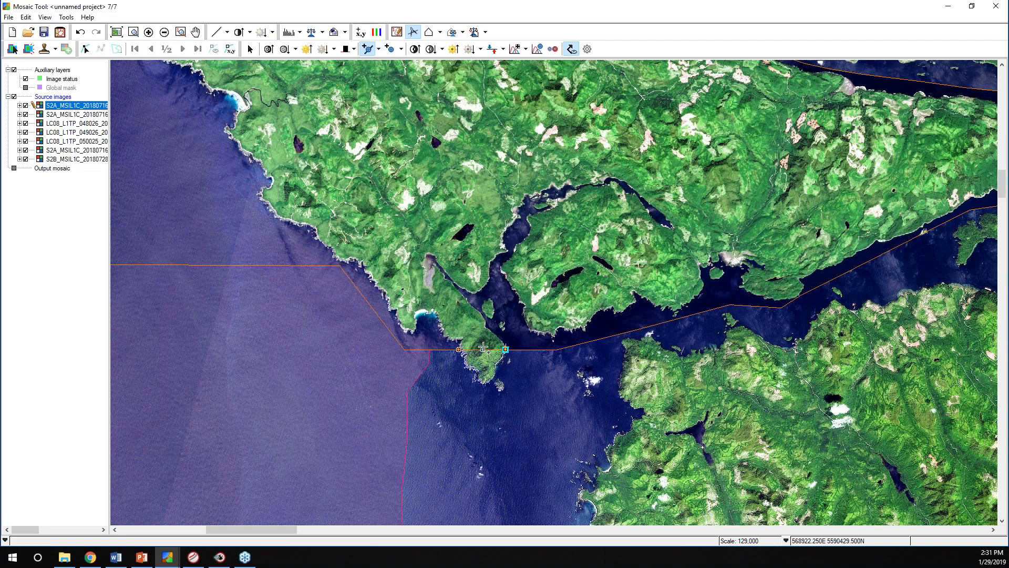
left_click(483, 348)
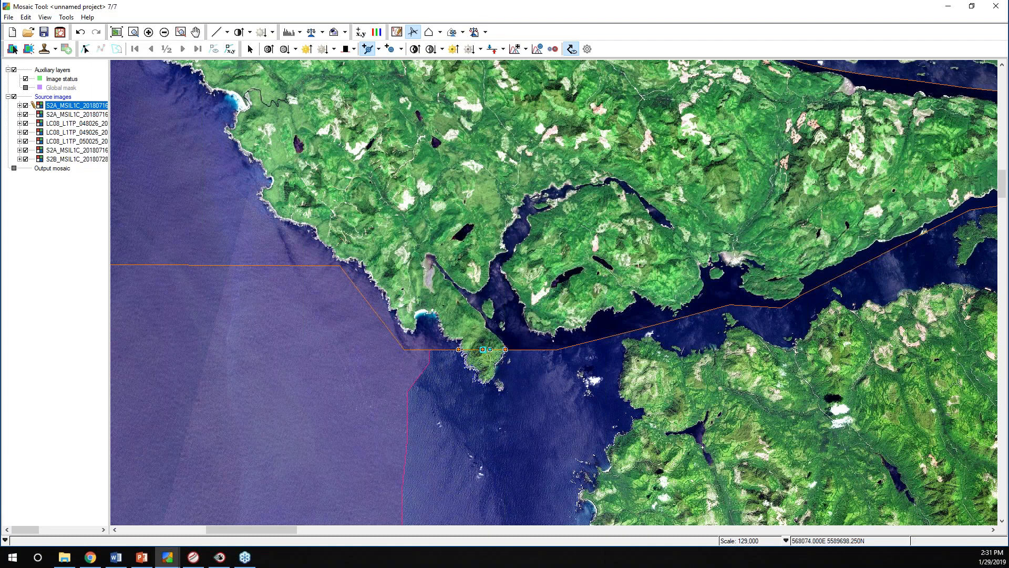
scroll(490, 359, "up", 2)
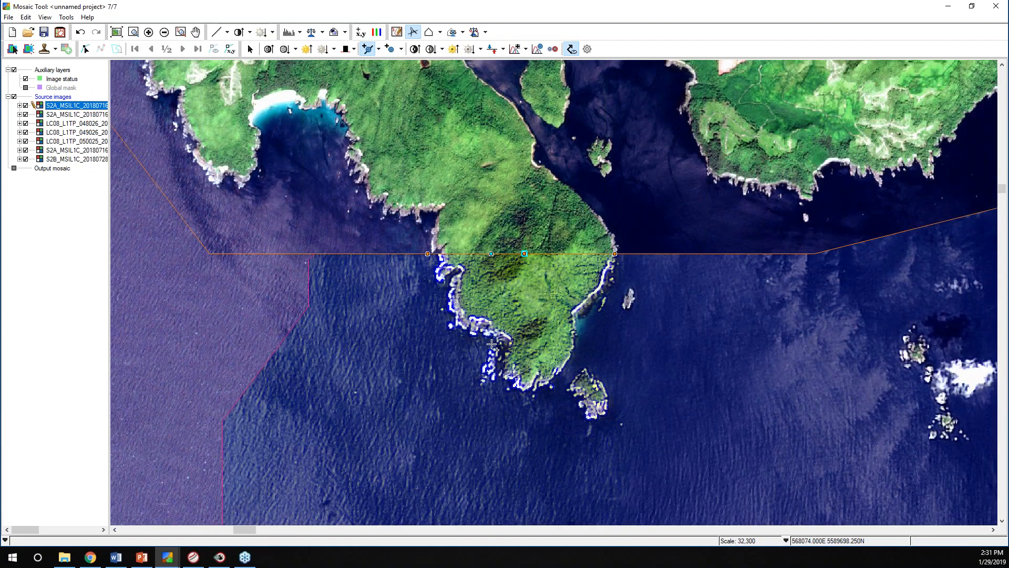
key("Delete")
Step: Hide the cutlines and add Automatch Both Sides edge points at the centre, east and west of the peninsula's seam
left_click(572, 52)
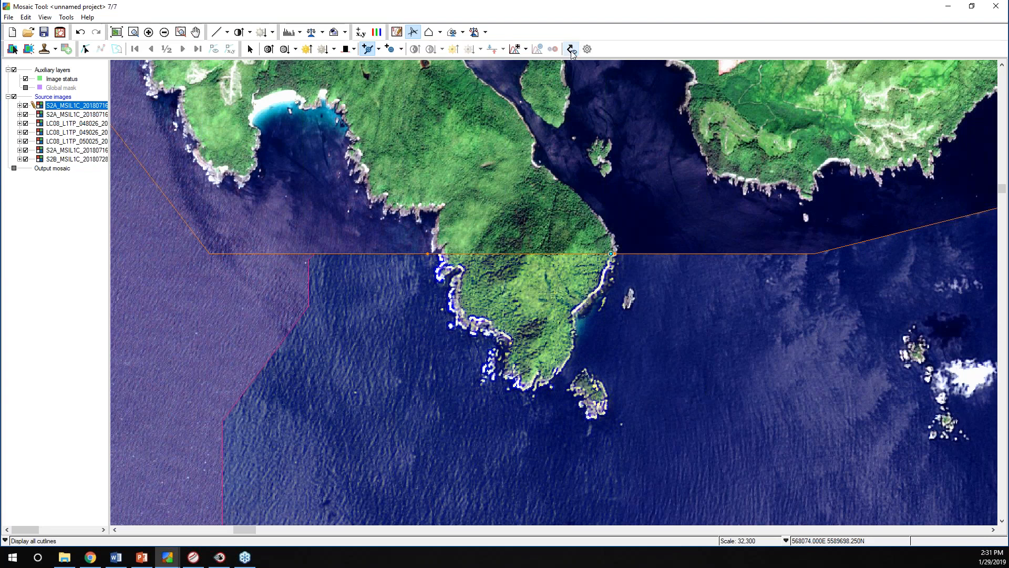
left_click(528, 263)
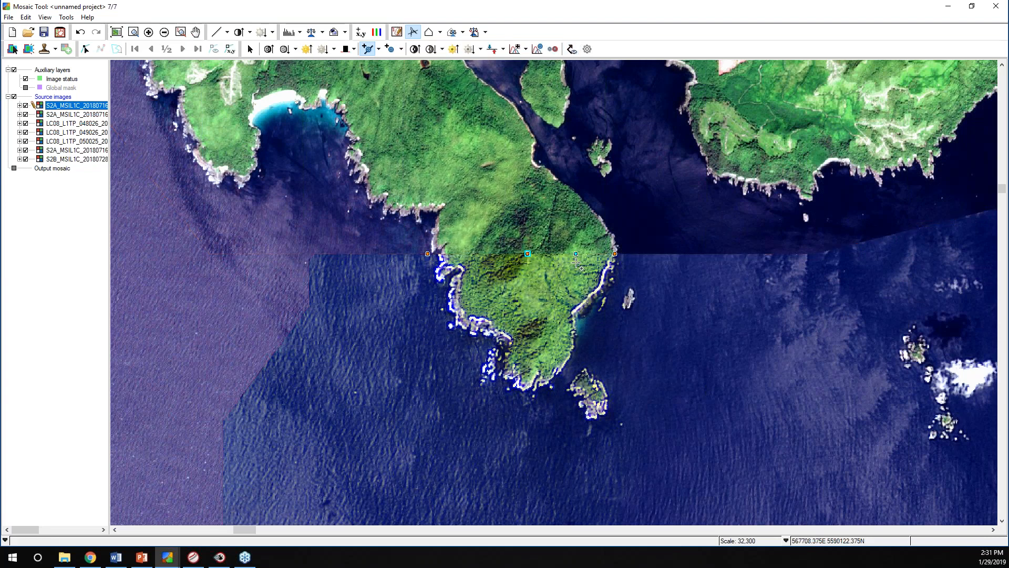
left_click(577, 262)
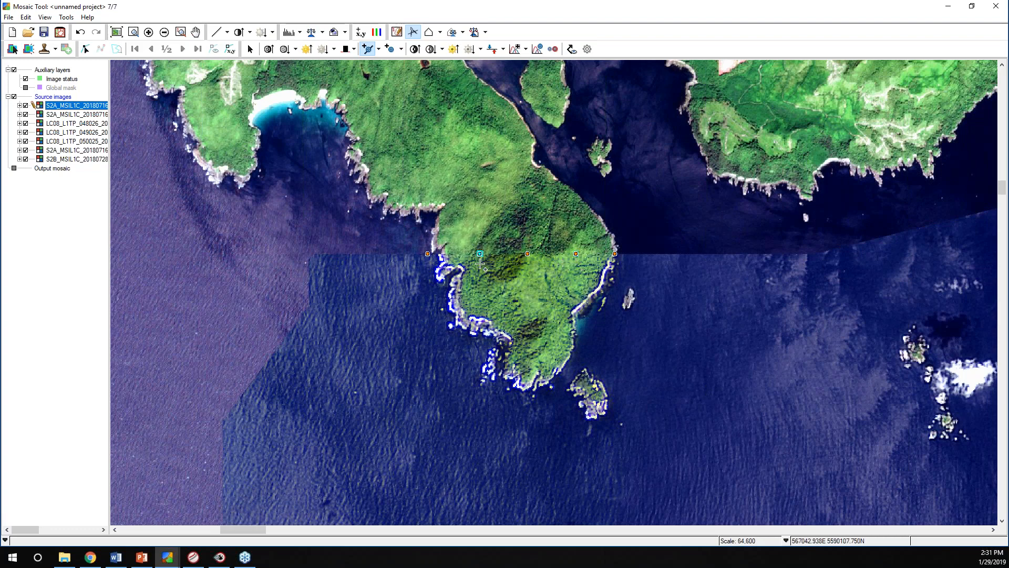
Step: Return edge points to Use Current Adjustment and select the western ocean S2A image for dodging with the cutlines hidden
scroll(481, 264, "down", 2)
scroll(481, 264, "down", 1)
left_click_drag(547, 413, 524, 241)
left_click(378, 49)
left_click(395, 64)
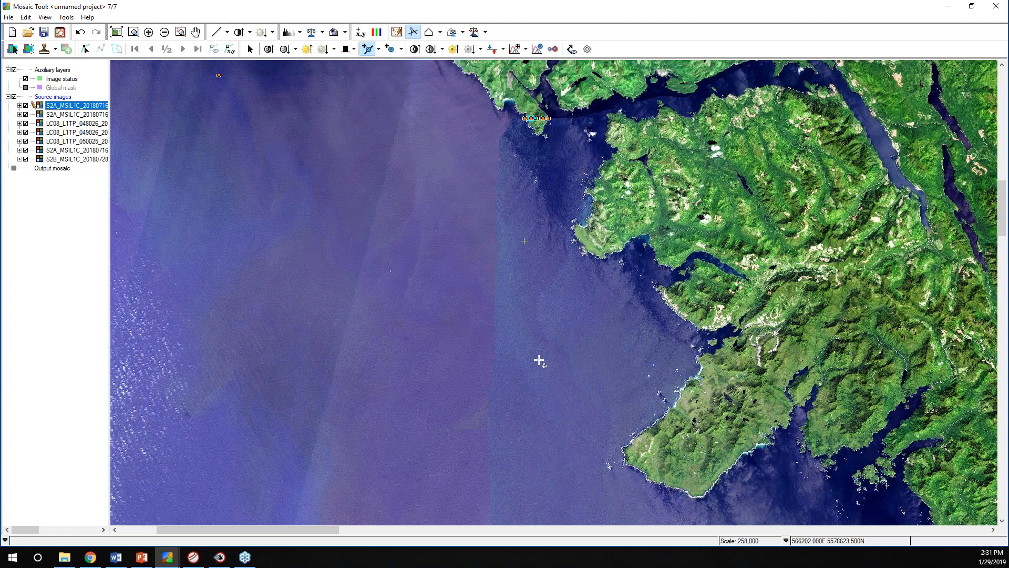
left_click_drag(575, 496, 527, 318)
scroll(405, 295, "down", 1)
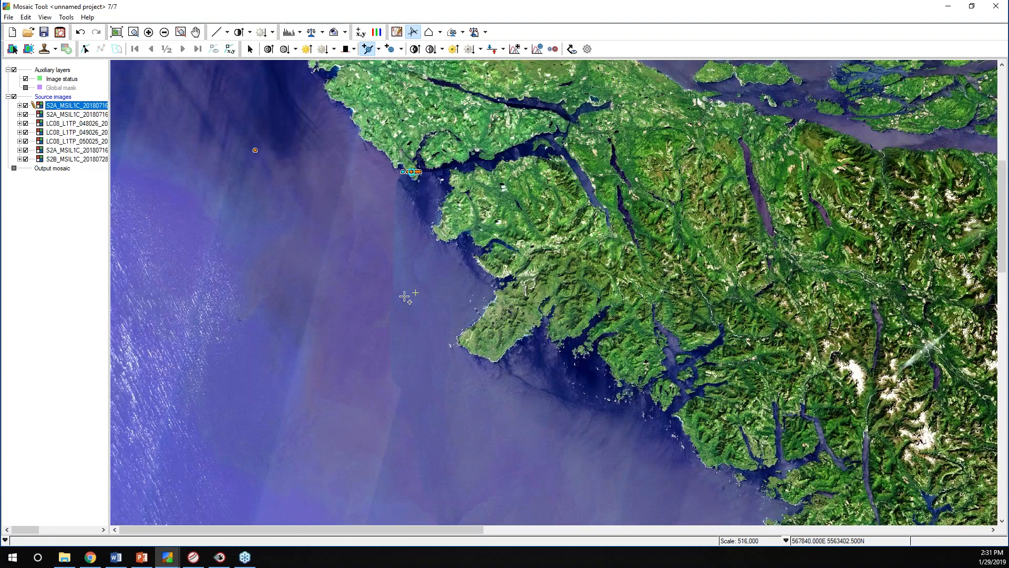
left_click(571, 49)
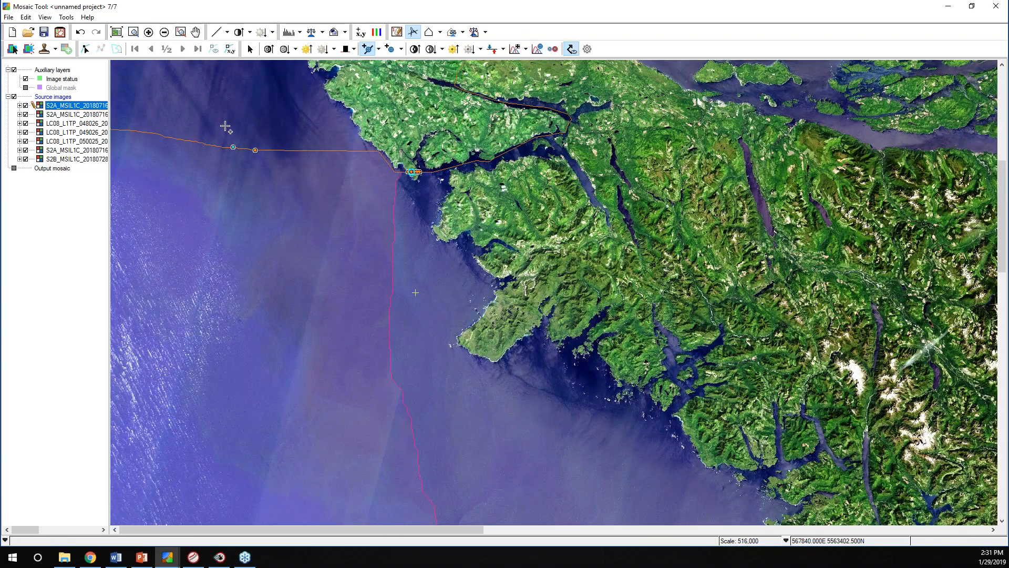
left_click(369, 242)
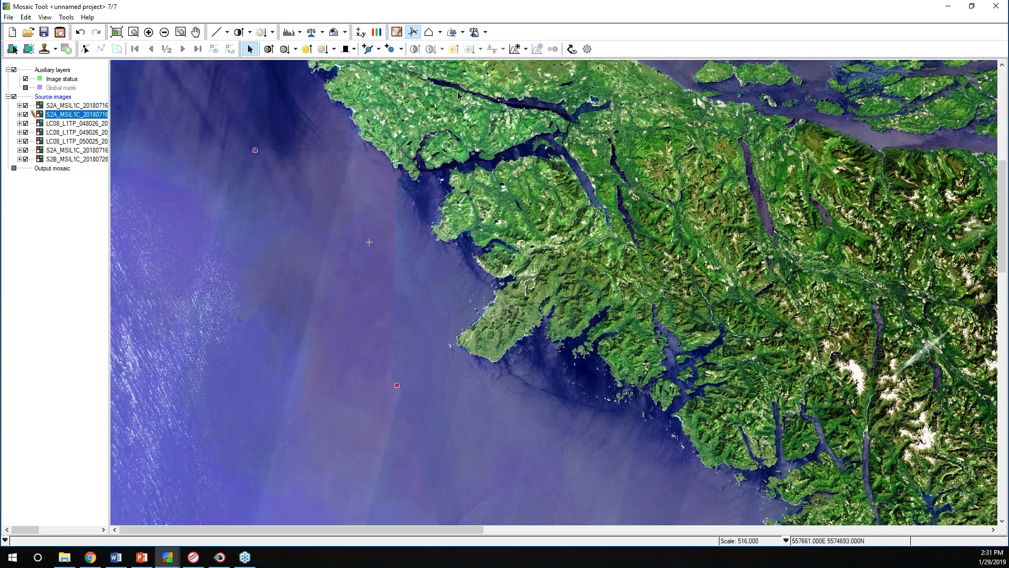
Step: Add a Use Current Adjustment edge point where the western S2A image's seam meets the northwestern coast
left_click(379, 49)
left_click(402, 62)
left_click(392, 169)
scroll(407, 235, "down", 6)
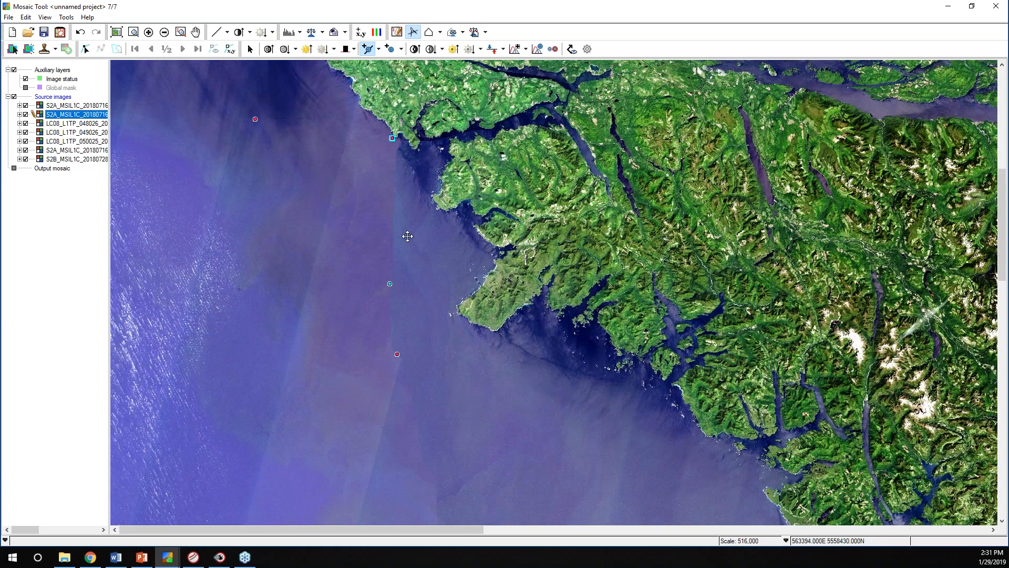
Step: Select the LC08_L1TP_050025 image and add a string of dodging points along its west coast and around the peninsula
left_click(250, 49)
left_click(471, 176)
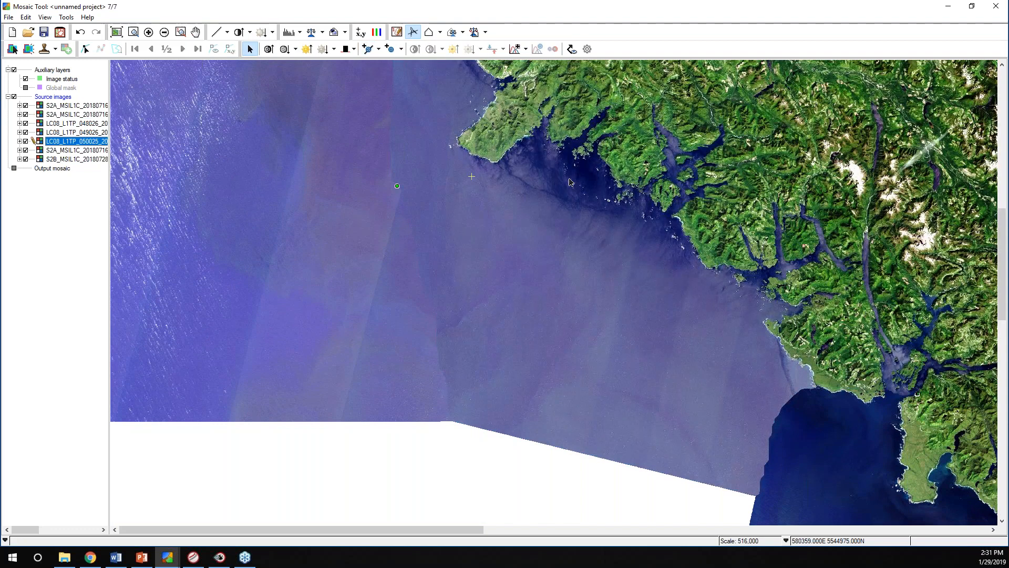
left_click_drag(531, 156, 473, 227)
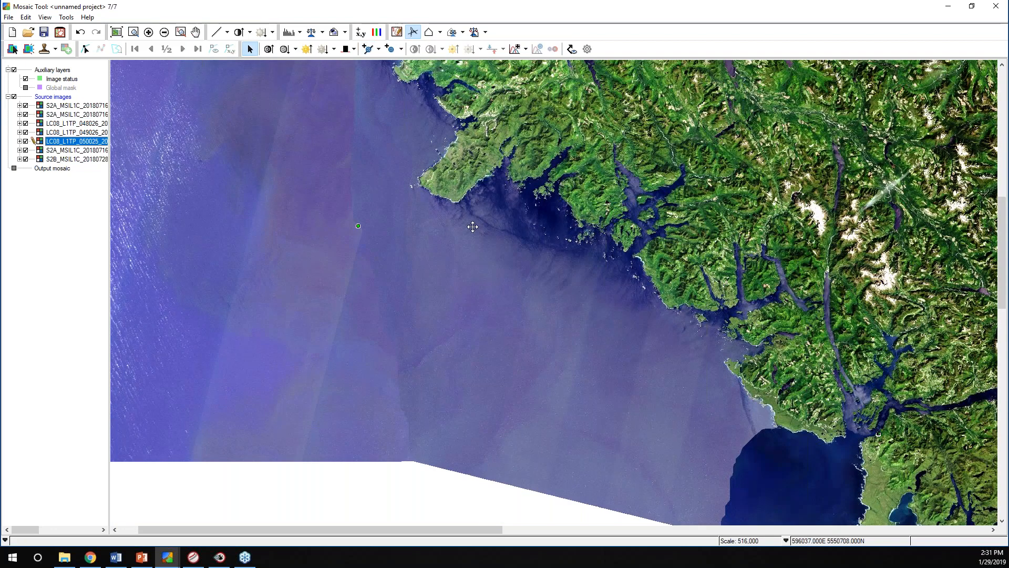
left_click(400, 49)
left_click(398, 63)
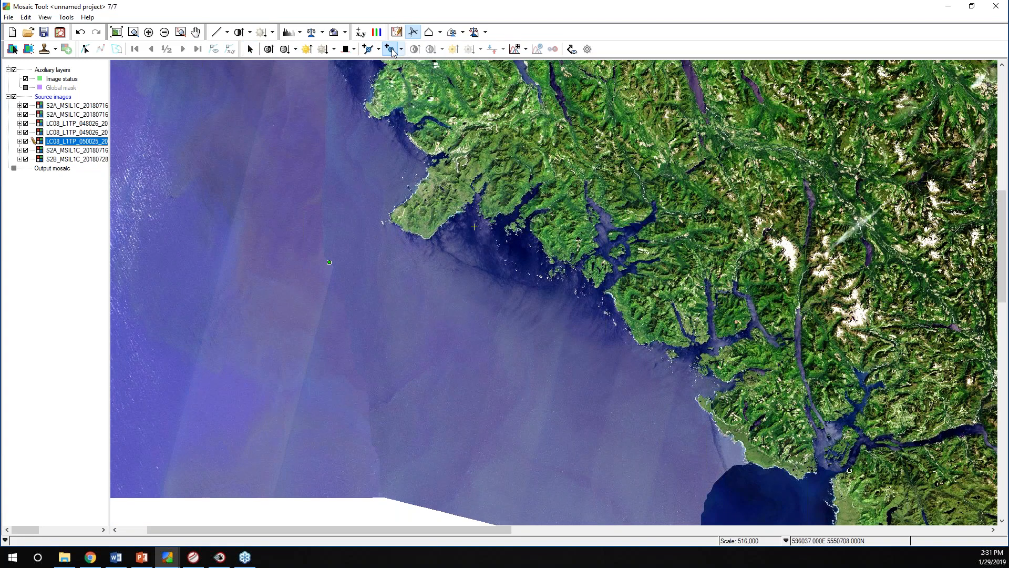
left_click(644, 347)
left_click(633, 324)
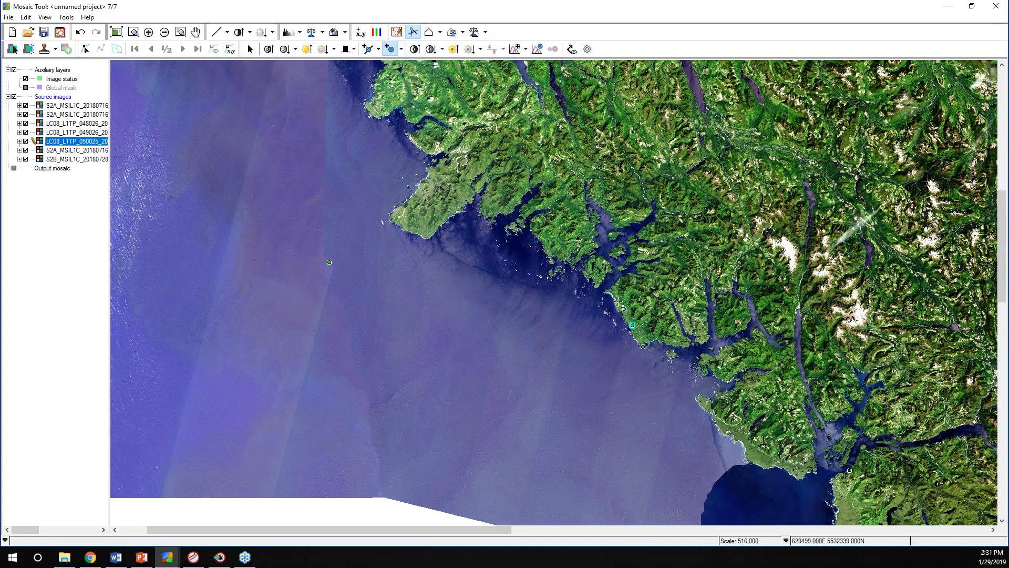
left_click(617, 301)
left_click(601, 287)
left_click(586, 276)
left_click(575, 265)
left_click(551, 252)
left_click(540, 239)
left_click(535, 228)
left_click(515, 226)
left_click(492, 218)
left_click(478, 205)
left_click(464, 202)
left_click(432, 229)
left_click(418, 230)
left_click(398, 219)
left_click(396, 207)
left_click(418, 194)
left_click(431, 184)
left_click(432, 177)
left_click(434, 164)
left_click(415, 140)
left_click(379, 117)
left_click(365, 107)
left_click_drag(389, 166, 404, 231)
left_click(409, 192)
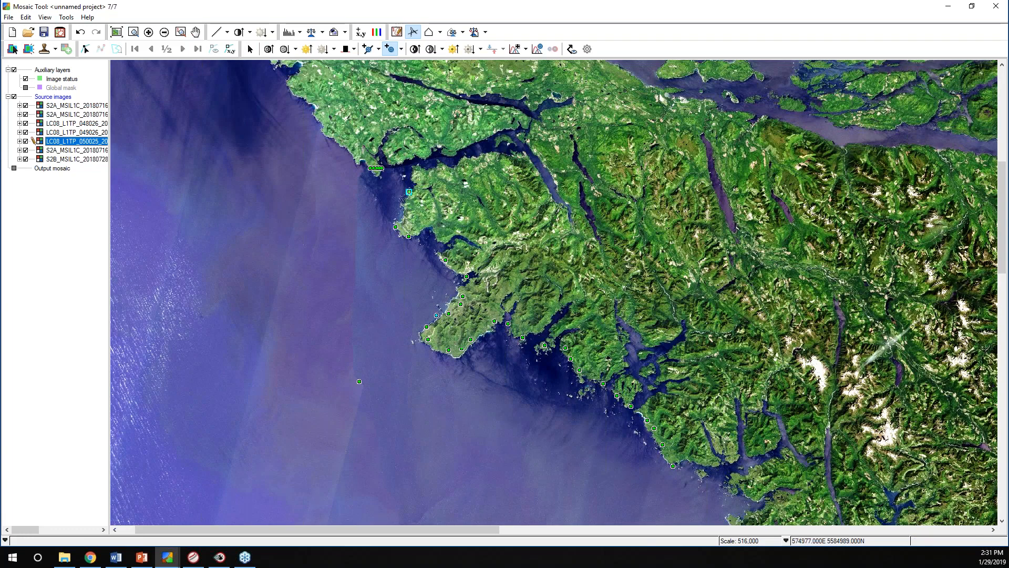
Step: Try an Automatch Both Sides edge point on the ocean seam southwest of the peninsula
left_click_drag(436, 315, 405, 231)
left_click(378, 49)
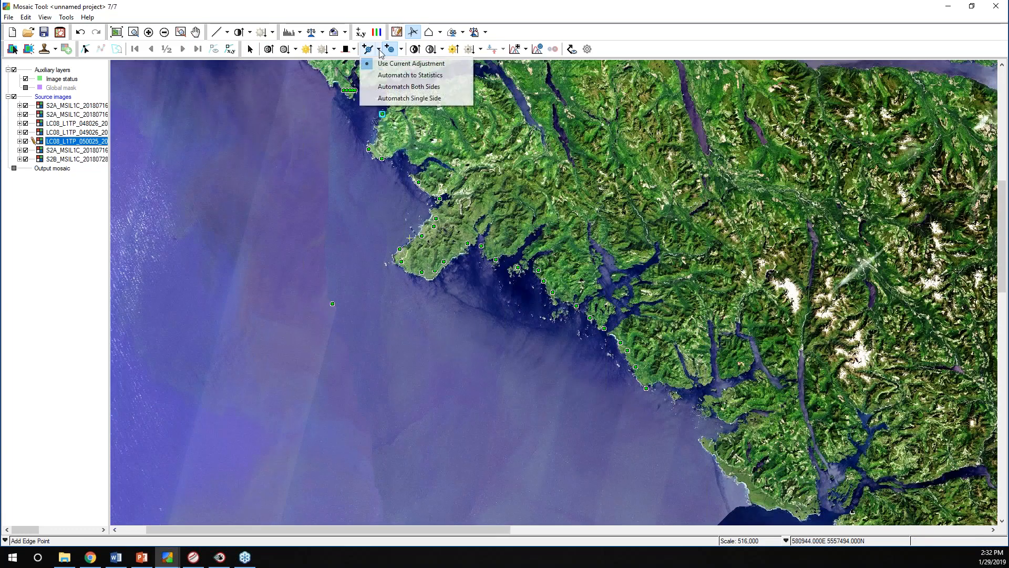
left_click(403, 87)
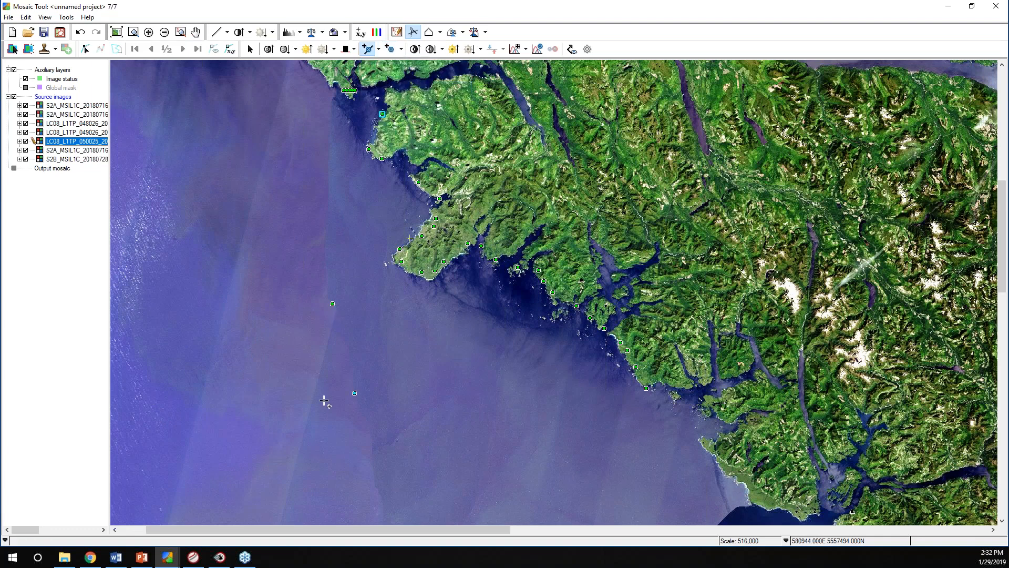
left_click(358, 407)
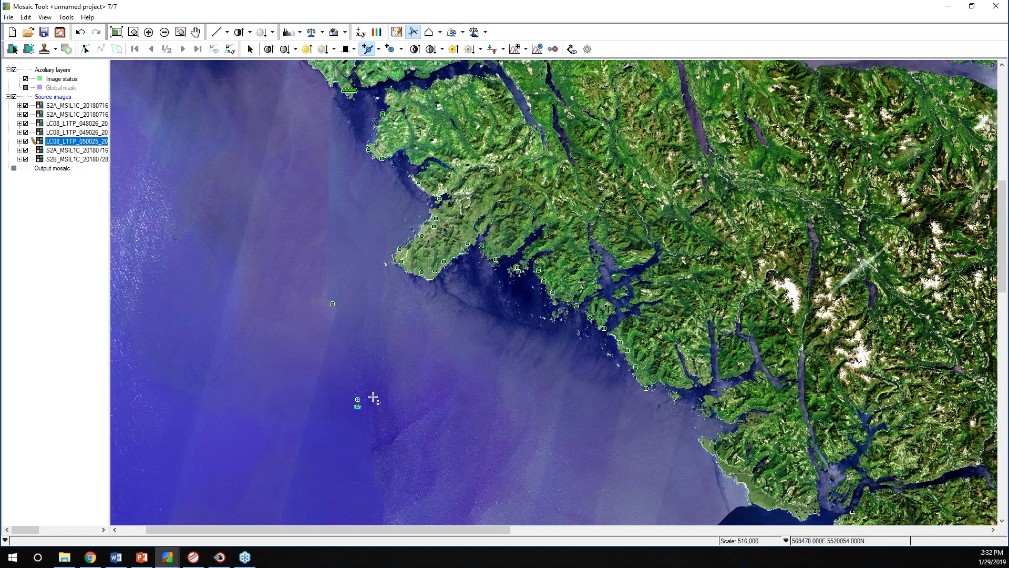
Step: Add two Automatch Single Side edge points on the LC08_L1TP_050025 image's ocean seam, midway along and near its southern end
scroll(371, 370, "down", 3)
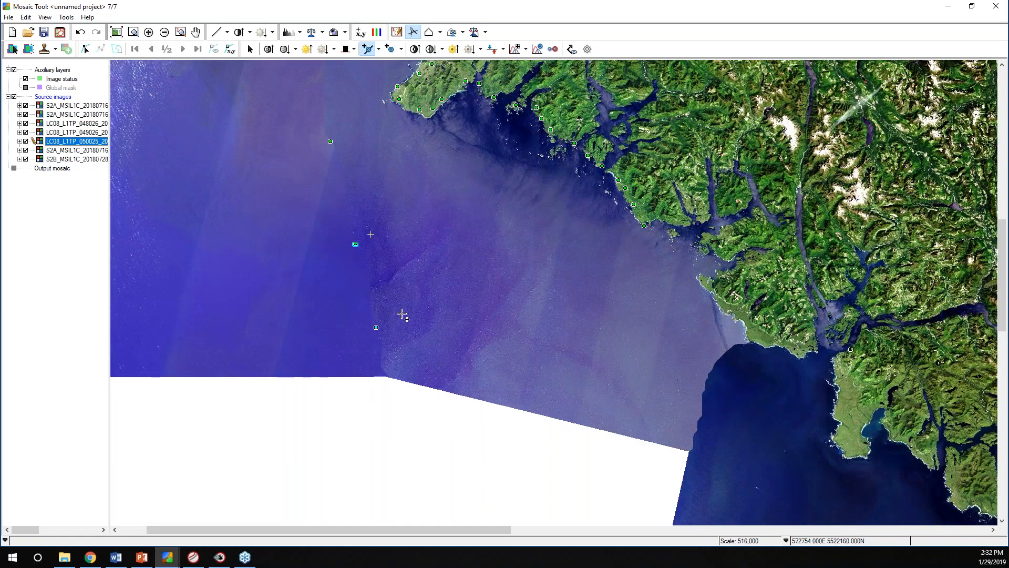
left_click(380, 49)
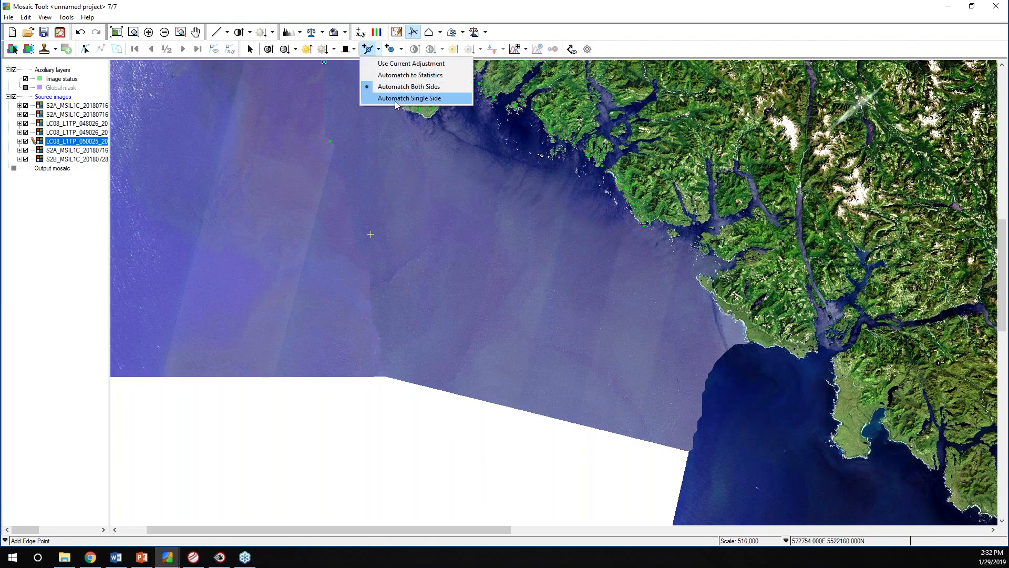
left_click(396, 101)
left_click(338, 279)
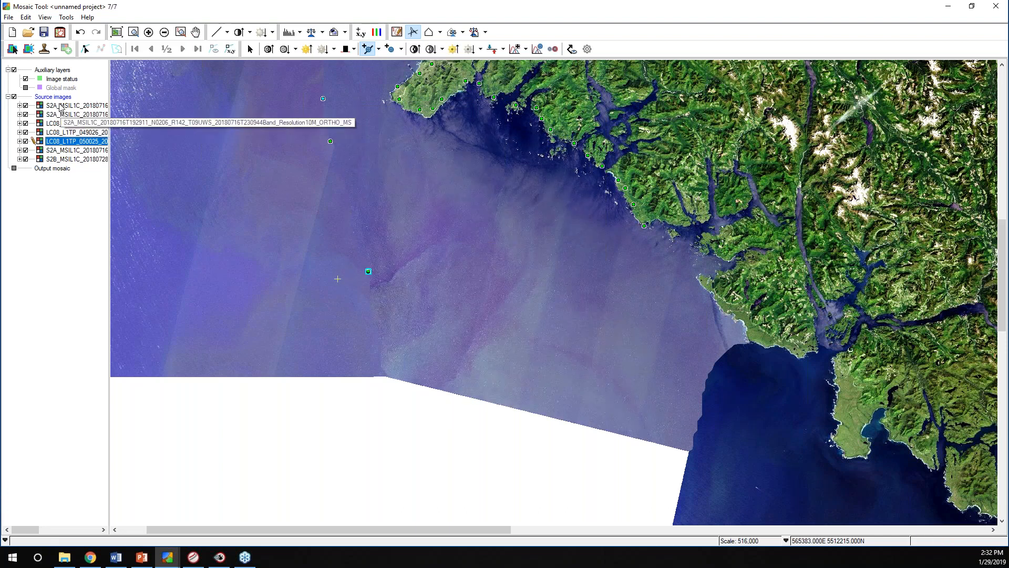
left_click(381, 346)
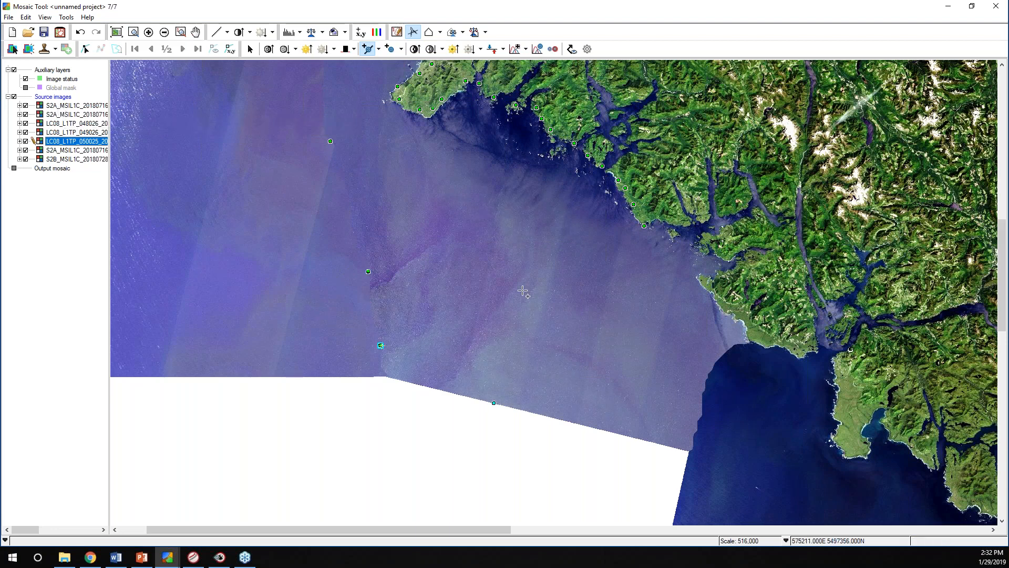
Step: Select the S2B image and add Use Current Adjustment edge points where its seam meets both shores of the long narrow island
scroll(494, 240, "down", 1)
left_click(250, 49)
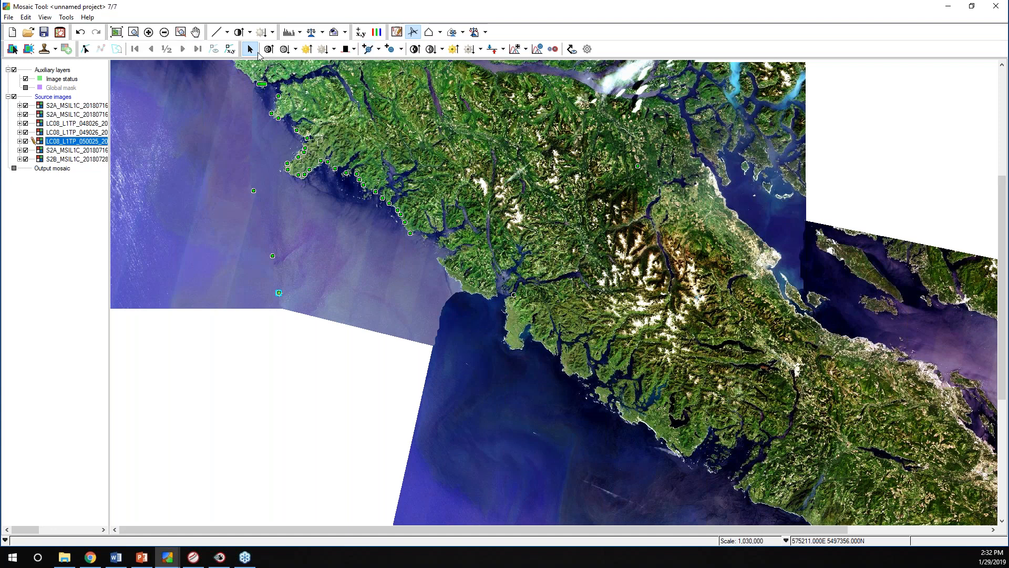
left_click_drag(674, 245, 503, 206)
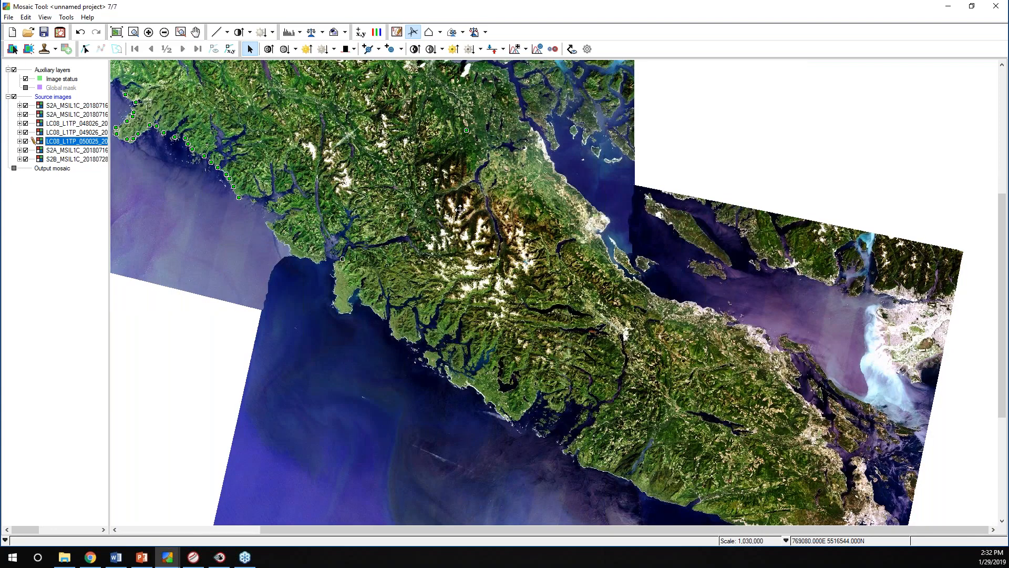
left_click(622, 250)
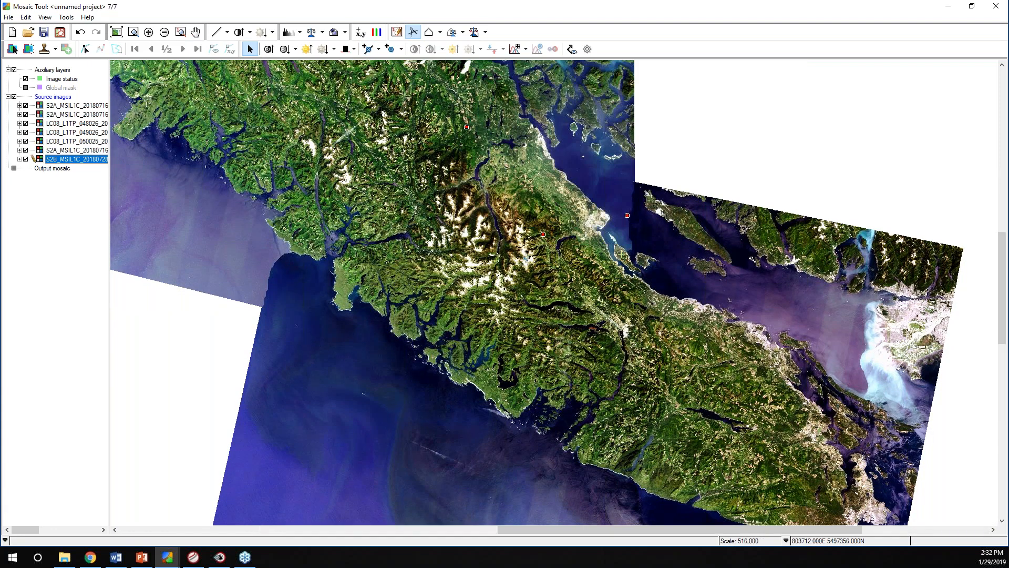
scroll(620, 233, "up", 2)
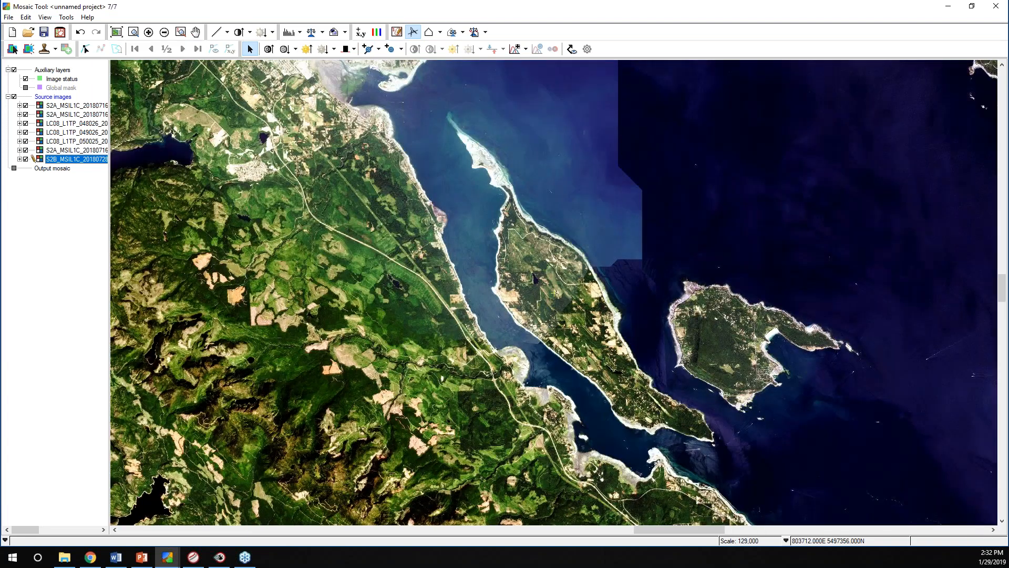
scroll(553, 267, "up", 1)
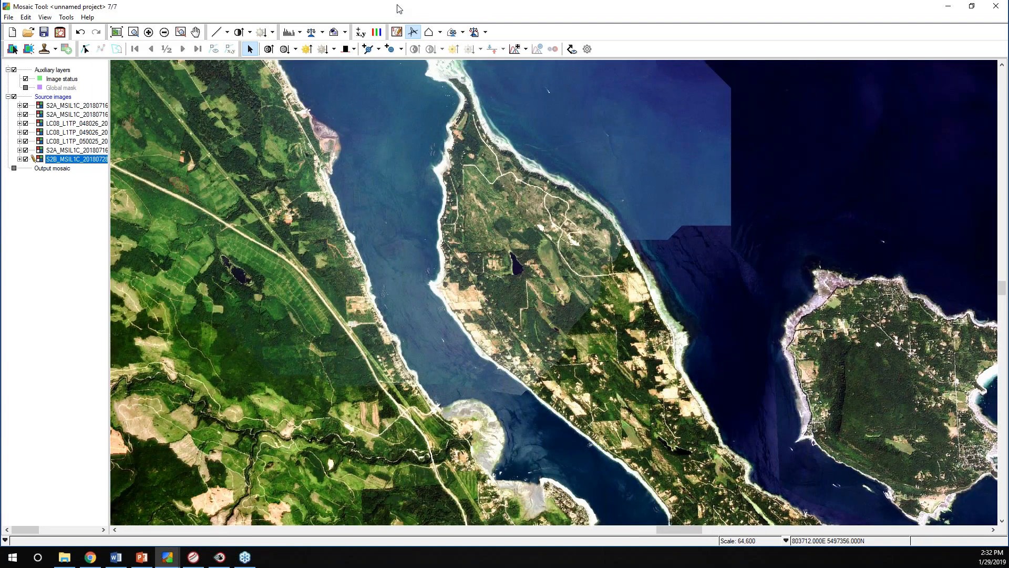
left_click(378, 49)
left_click(405, 97)
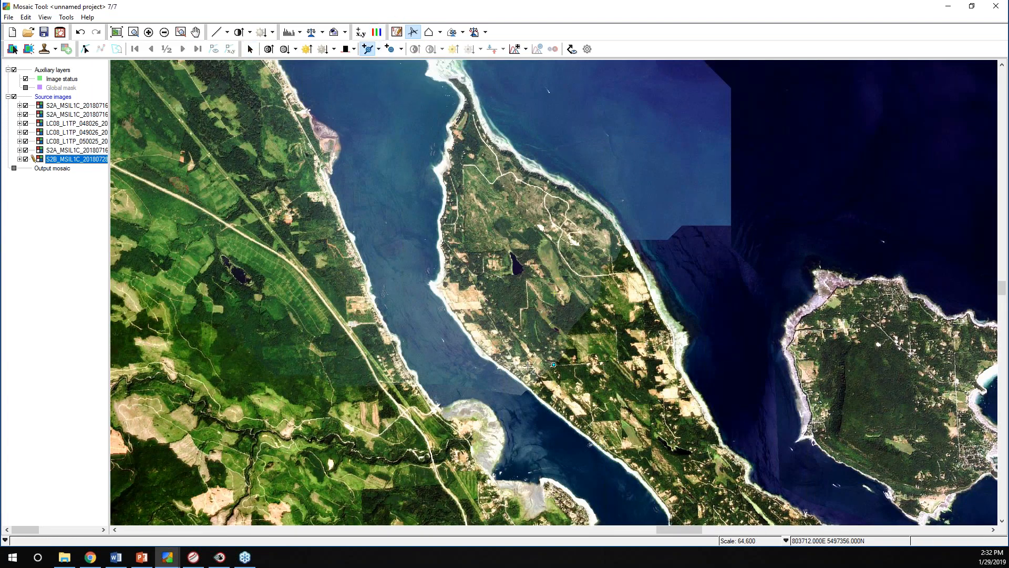
left_click(527, 387)
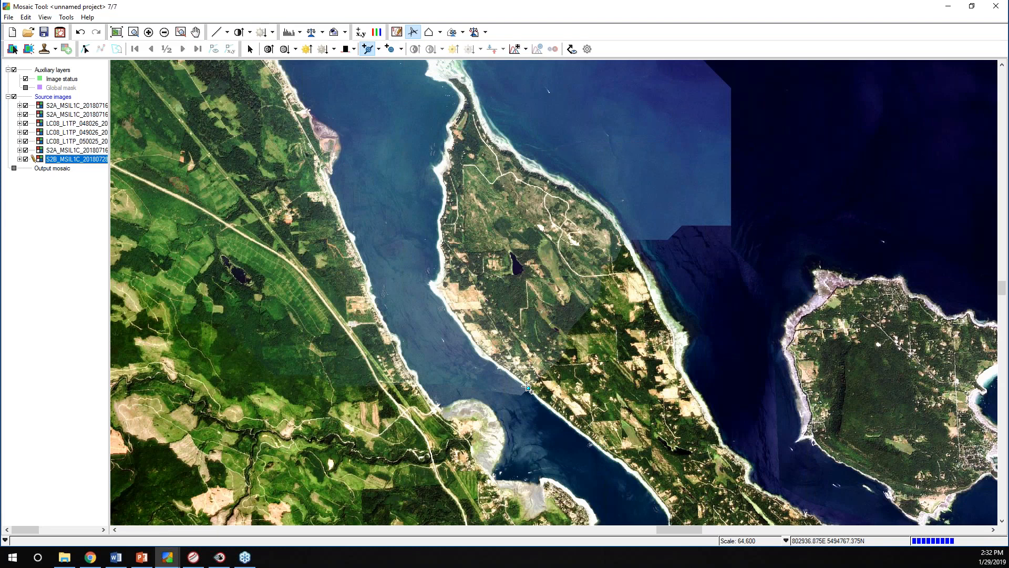
left_click(379, 49)
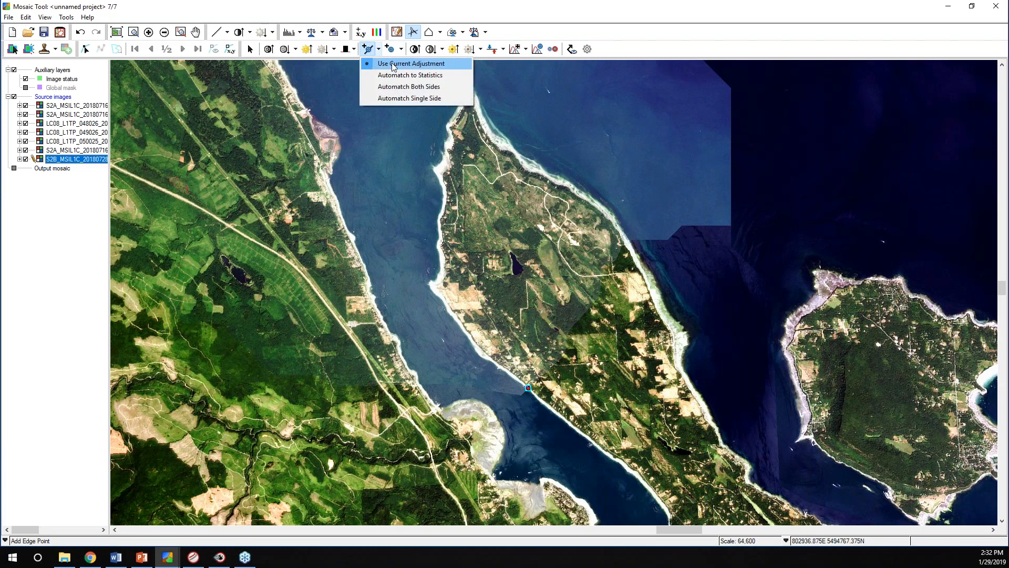
left_click(392, 64)
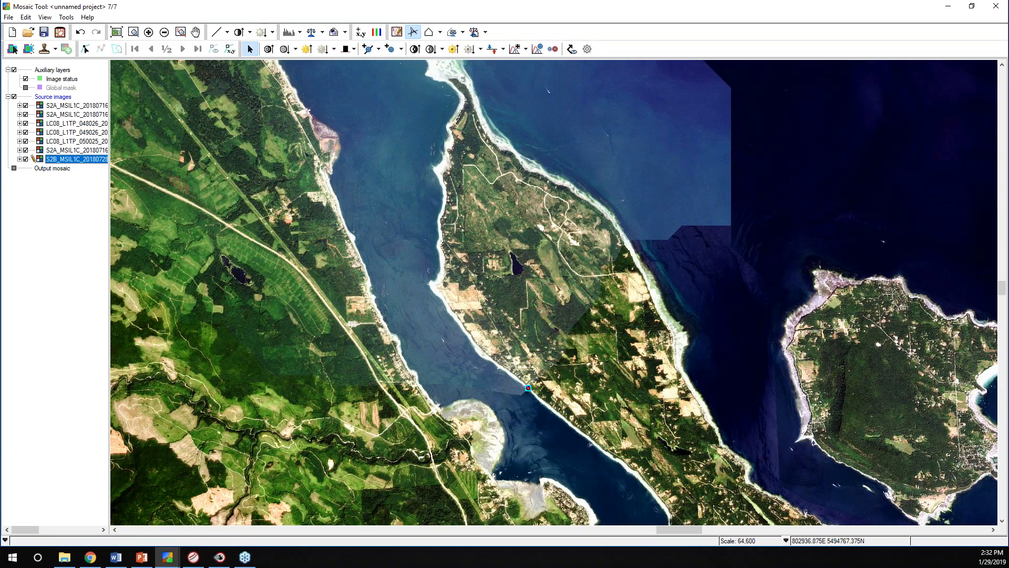
left_click(629, 240)
Step: Add Automatch Single Side edge points across the narrow island's seam, at its centre and near the west and east shores
left_click(379, 49)
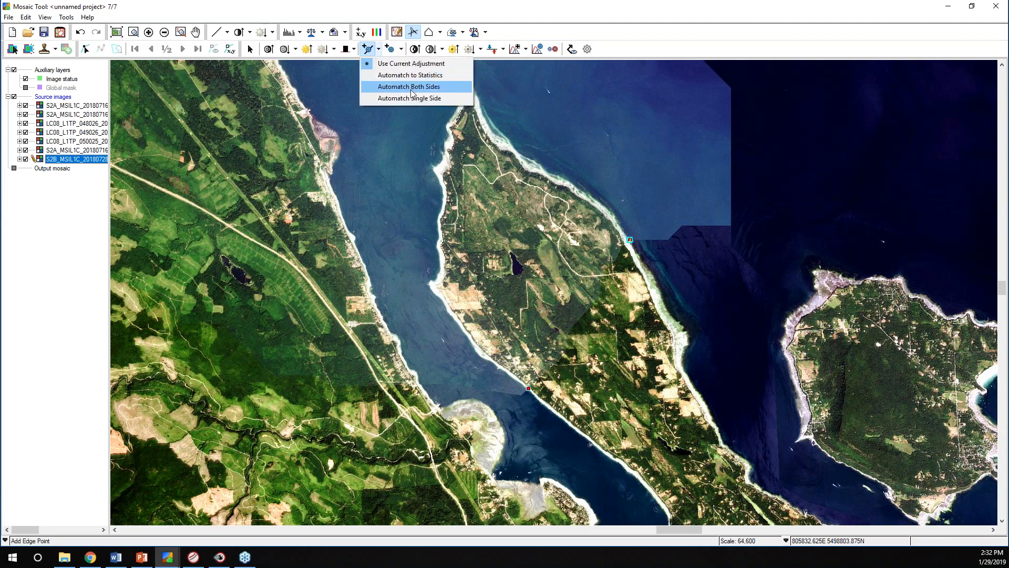
left_click(413, 99)
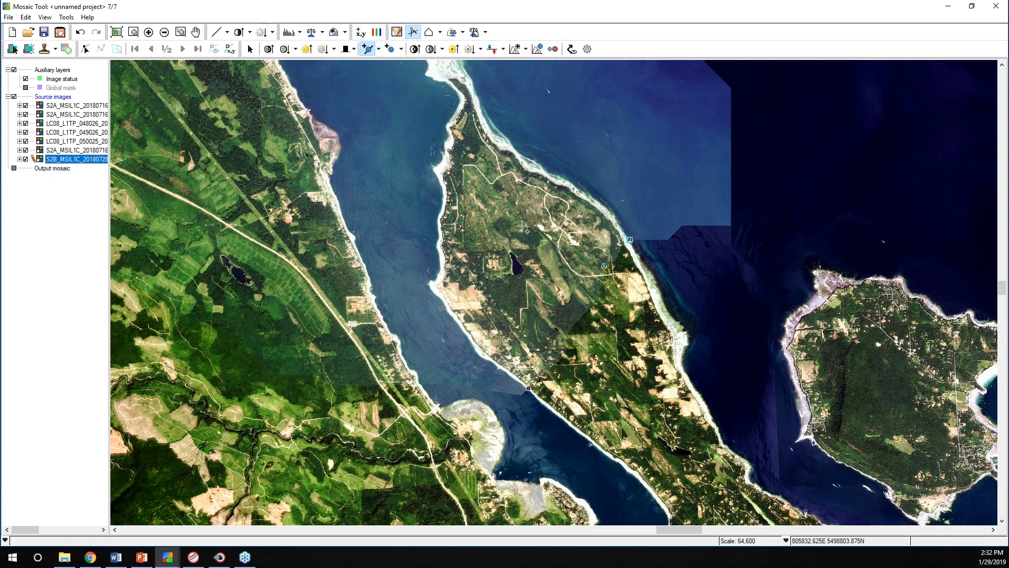
left_click(584, 311)
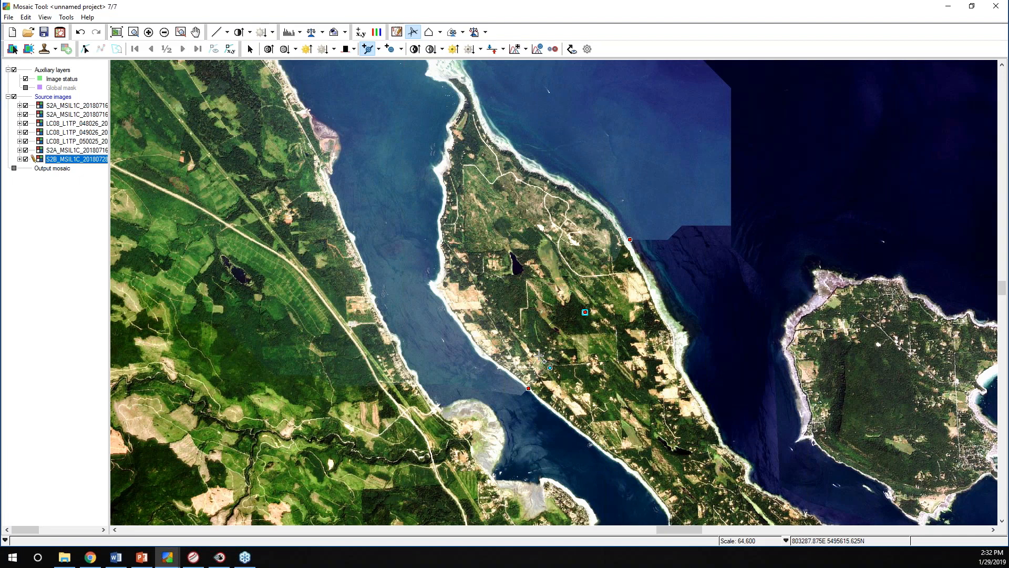
left_click(550, 367)
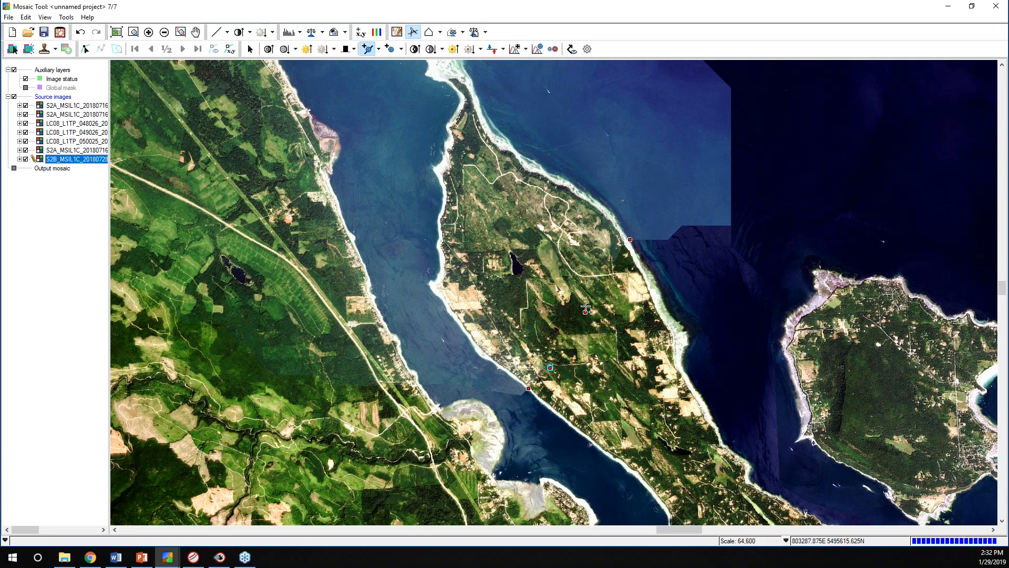
left_click(615, 258)
scroll(492, 330, "down", 1)
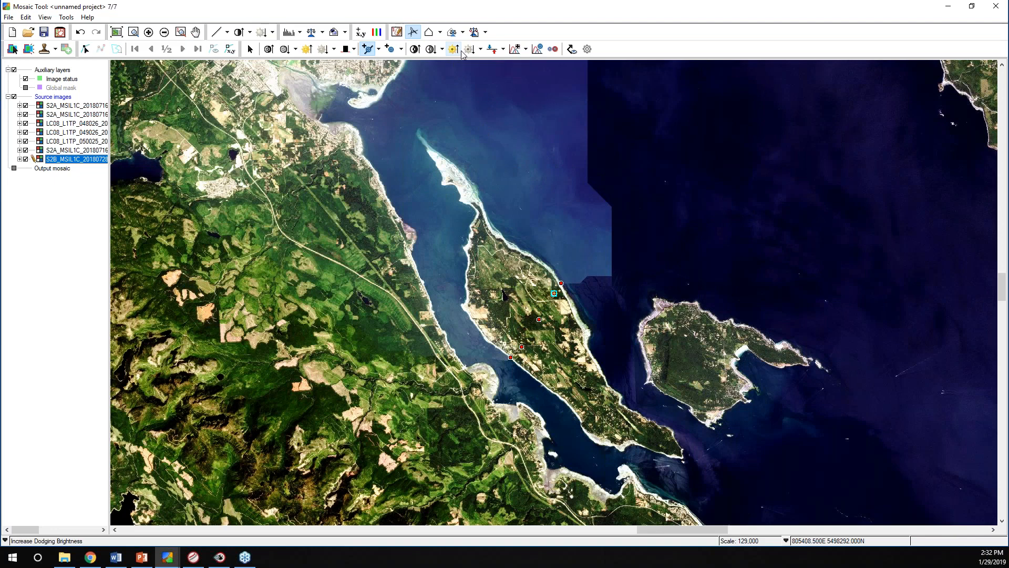
left_click(432, 51)
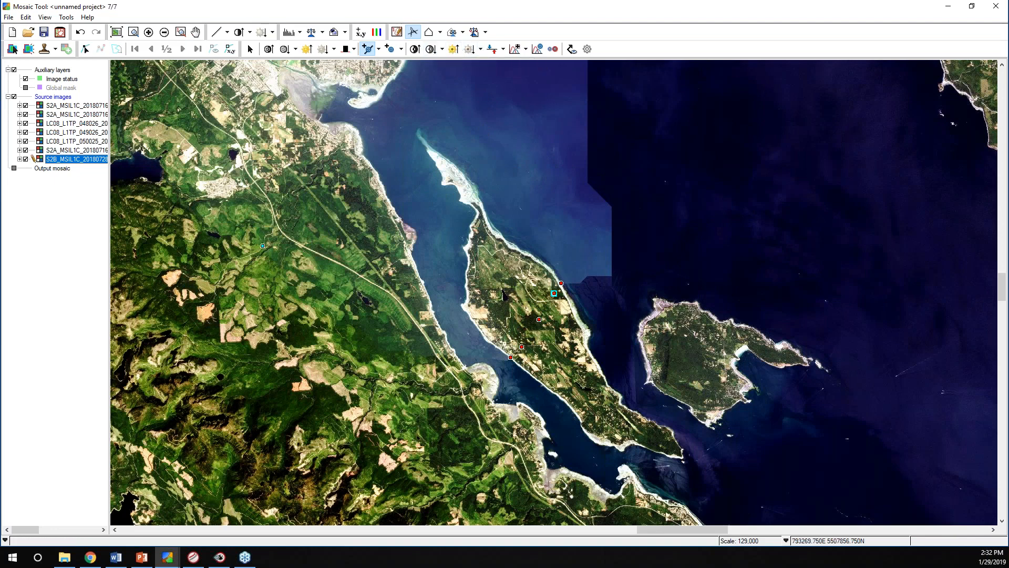
Step: Add a ring of dodging points on the S2B image around the coastal town, through the inland farmland and back along the shoreline
mouse_move(355, 173)
left_mouse_down()
mouse_move(411, 270)
mouse_move(429, 372)
left_mouse_up()
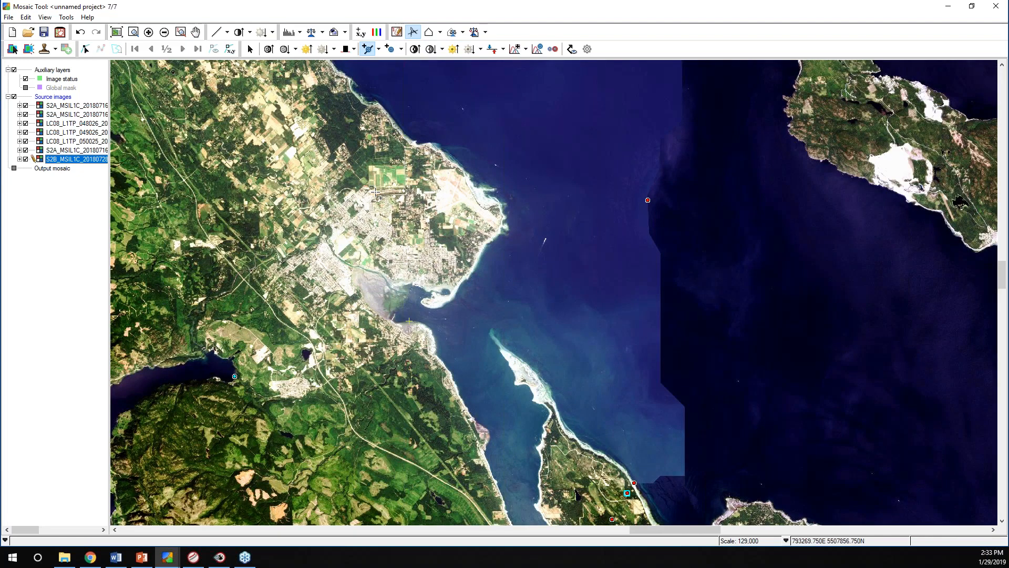
left_click(390, 49)
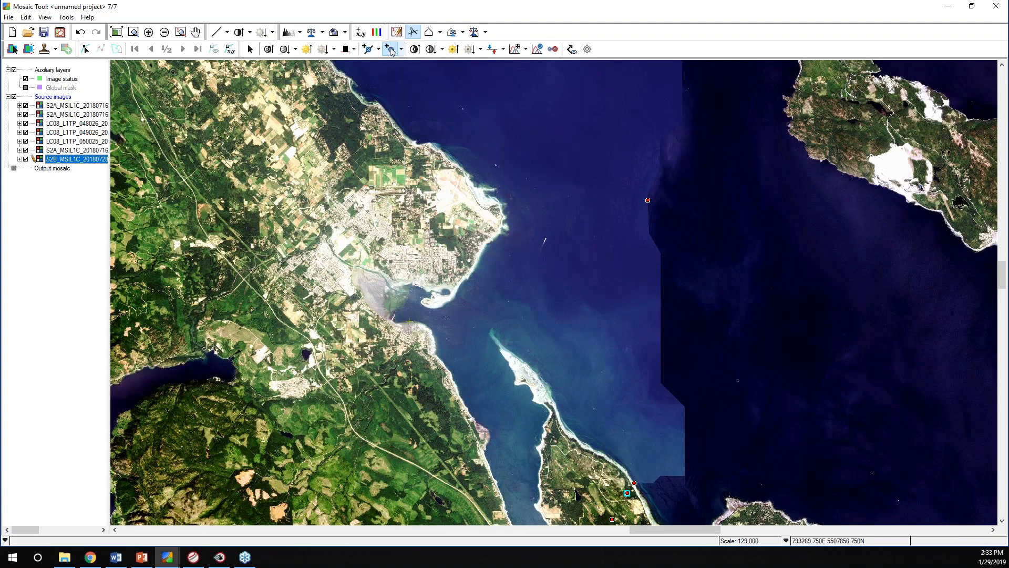
left_click(343, 91)
left_click(318, 106)
left_click(300, 119)
left_click(281, 141)
left_click(257, 179)
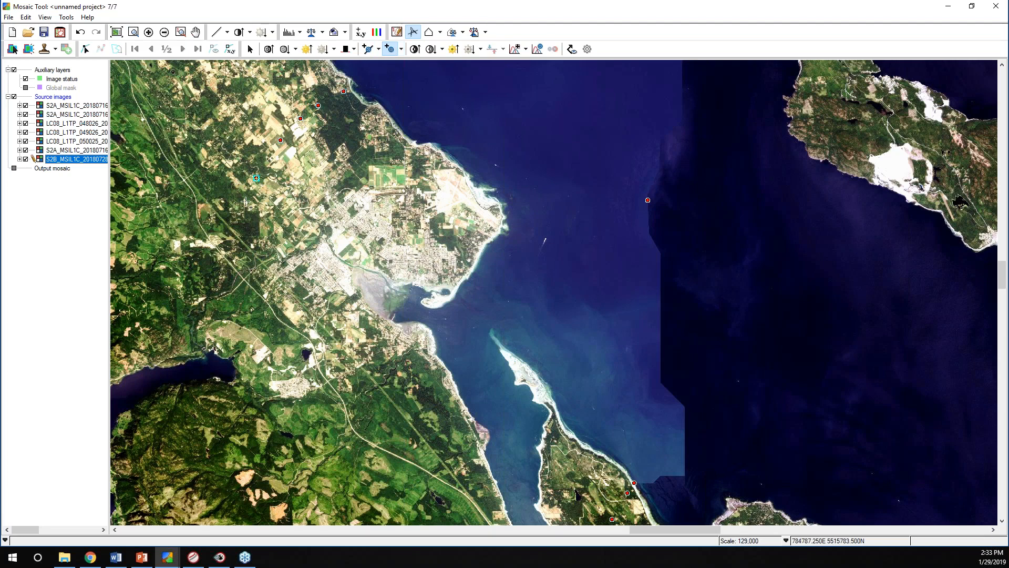
left_click(243, 219)
left_click(246, 275)
left_click(242, 310)
left_click(246, 360)
left_click(268, 381)
left_click(326, 396)
left_click(392, 393)
left_click(452, 364)
left_click(510, 332)
left_click(473, 283)
left_click(509, 233)
left_click(495, 189)
left_click(462, 156)
left_click(414, 128)
left_click(390, 114)
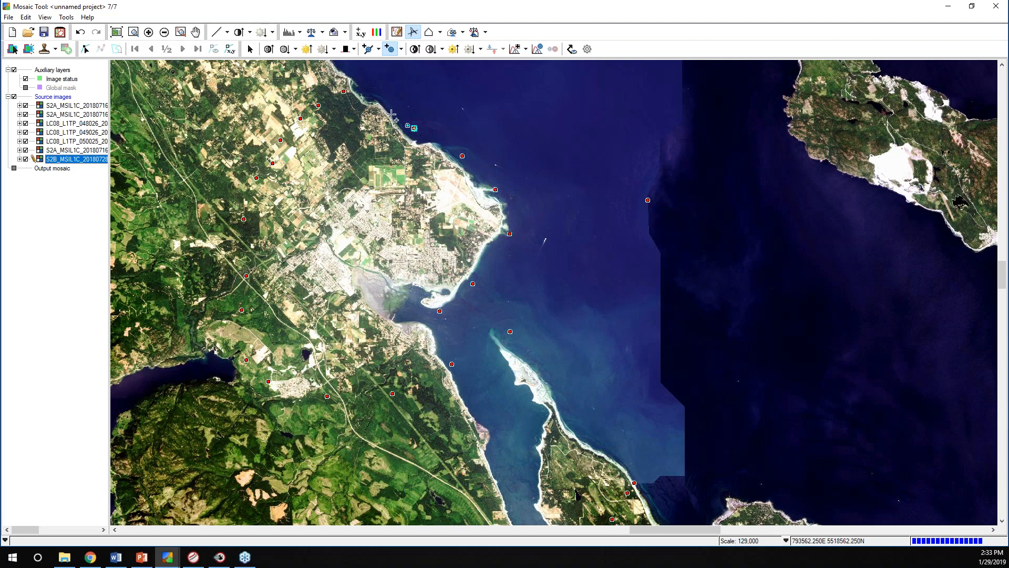
left_click(360, 93)
Step: Add an inner ring of dodging points through the coastal town's built-up area, around its harbour and across the headland
left_click(395, 178)
left_click(343, 190)
left_click(318, 228)
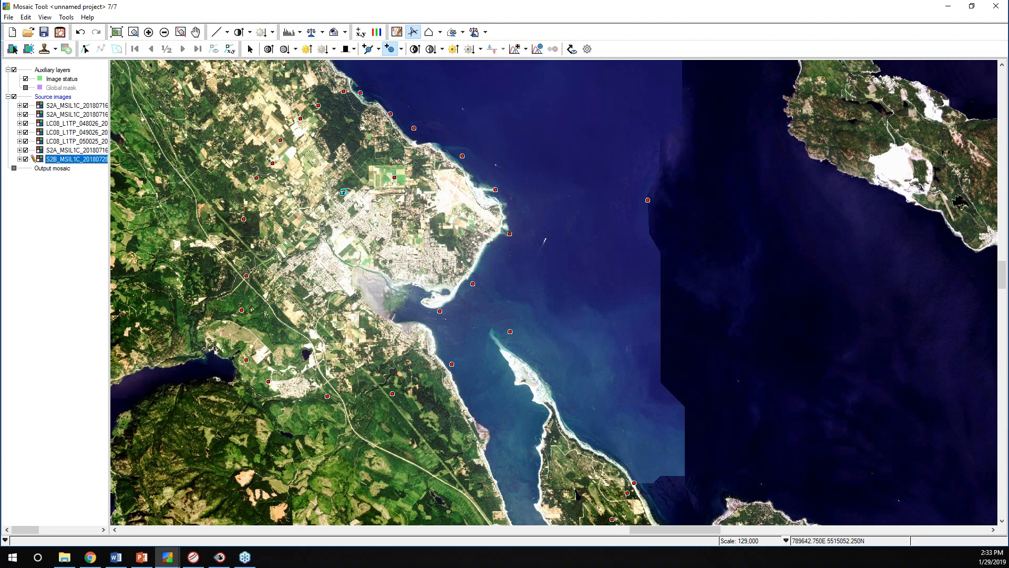
left_click(298, 251)
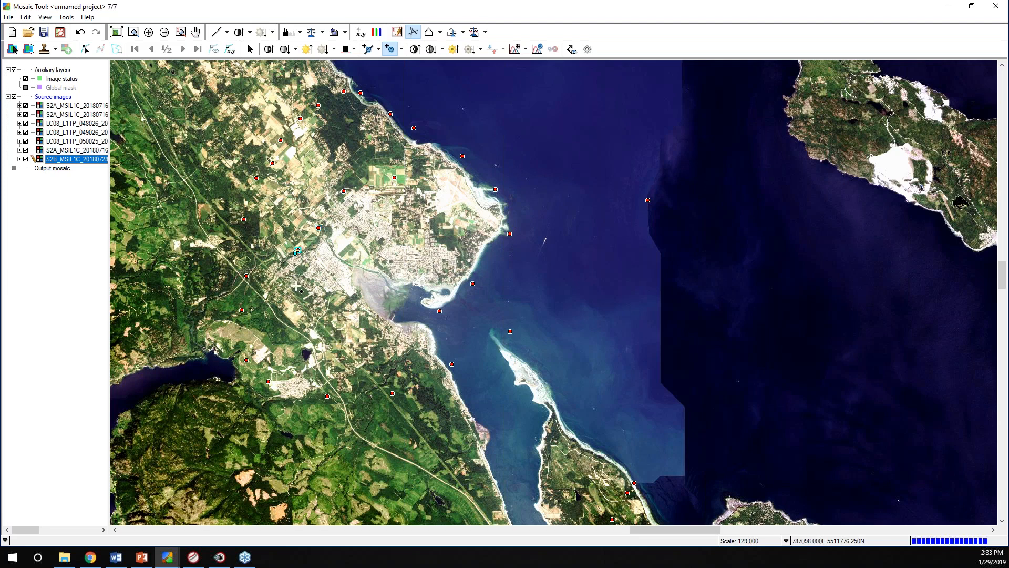
left_click(339, 313)
left_click(375, 323)
left_click(404, 295)
left_click(438, 276)
left_click(466, 262)
left_click(461, 220)
left_click(446, 193)
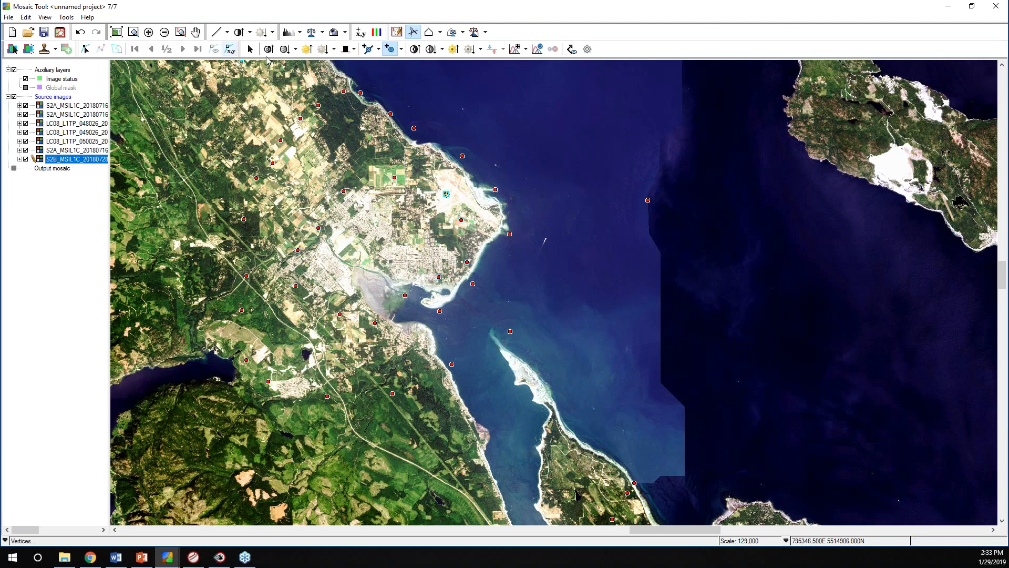
Step: Select the inner ring of dodging points around the coastal town and reduce their brightness to tone down the built-up area
left_click(251, 51)
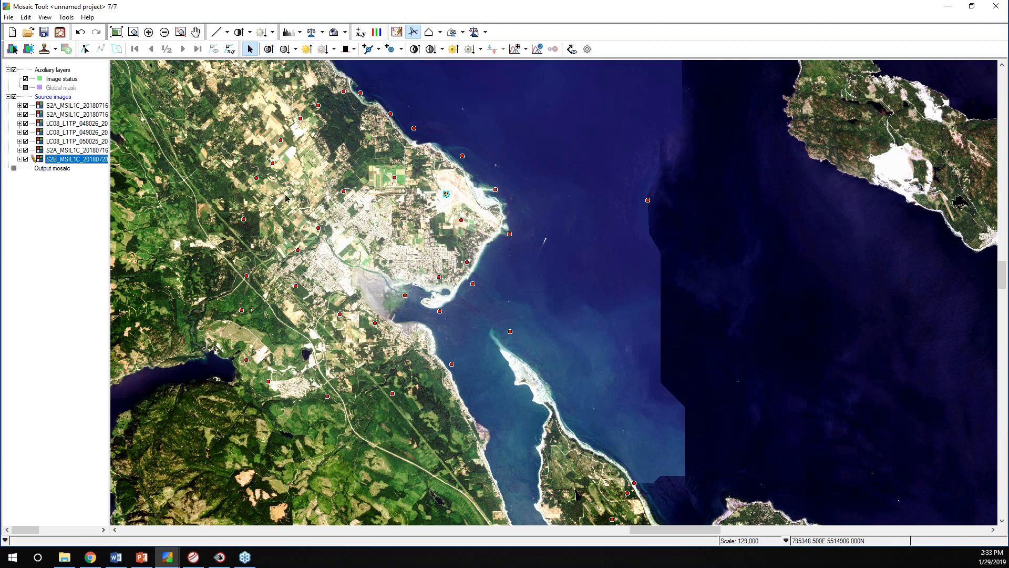
mouse_move(286, 198)
left_mouse_down()
mouse_move(377, 315)
mouse_move(406, 330)
left_mouse_up()
mouse_move(328, 167)
left_mouse_down()
mouse_move(435, 215)
mouse_move(475, 274)
left_mouse_up()
left_click(442, 49)
left_click_drag(492, 63, 471, 63)
left_click(471, 53)
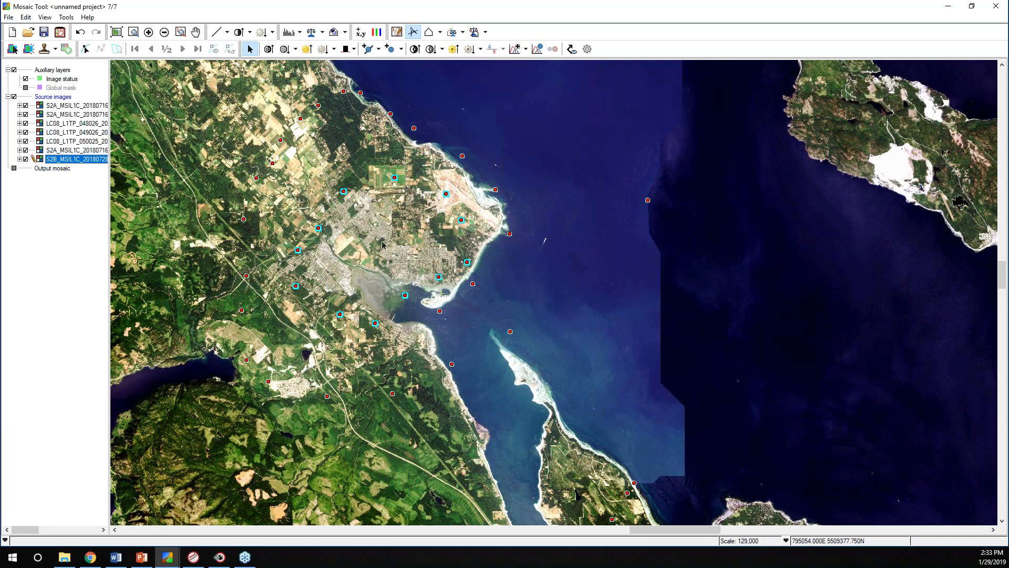
scroll(382, 245, "up", 1)
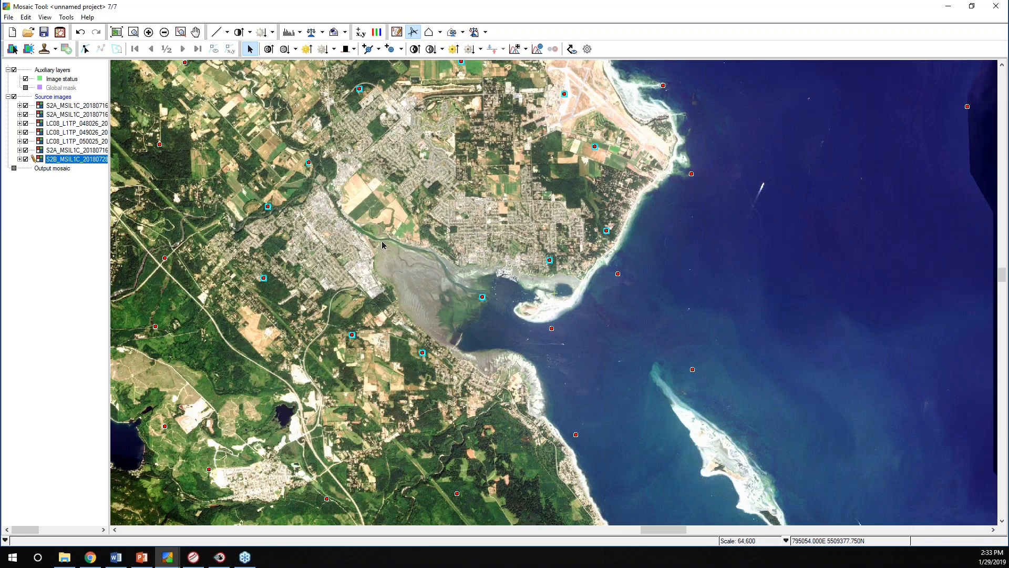
scroll(382, 244, "down", 1)
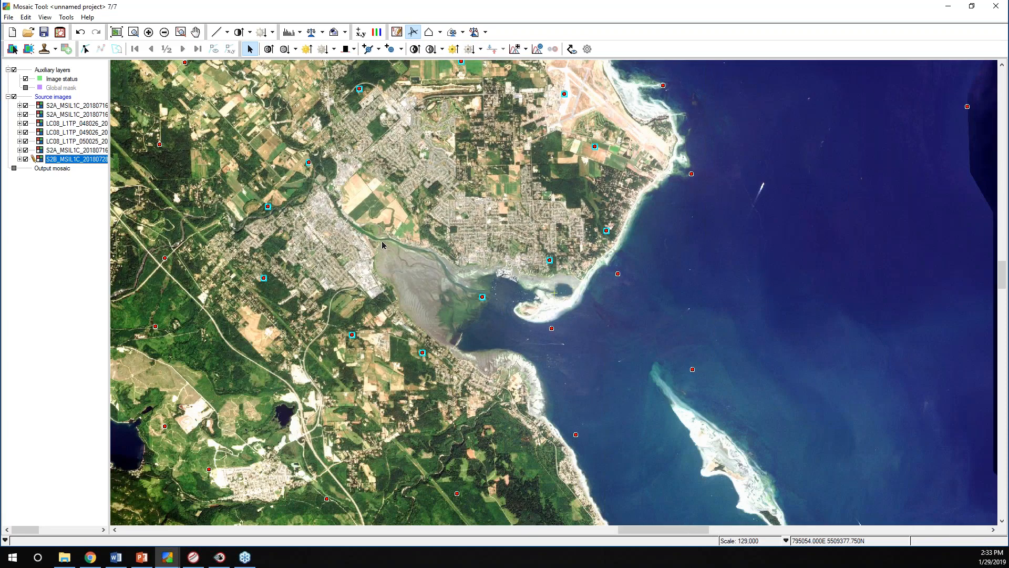
scroll(382, 245, "down", 1)
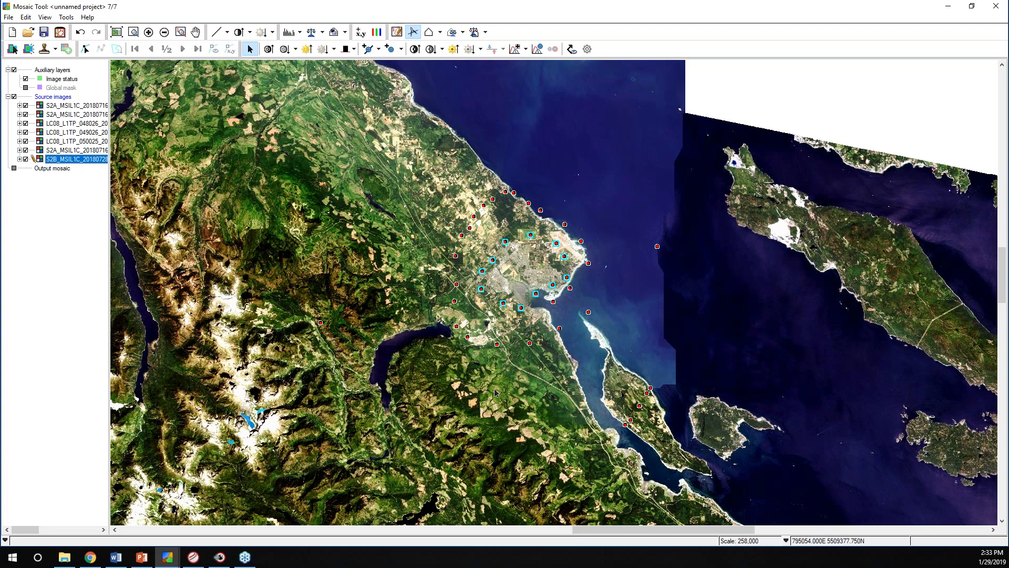
Step: Select the LC08 048026 image and add dodging points along the northwest shore of the large island across the strait
left_click_drag(496, 390, 557, 419)
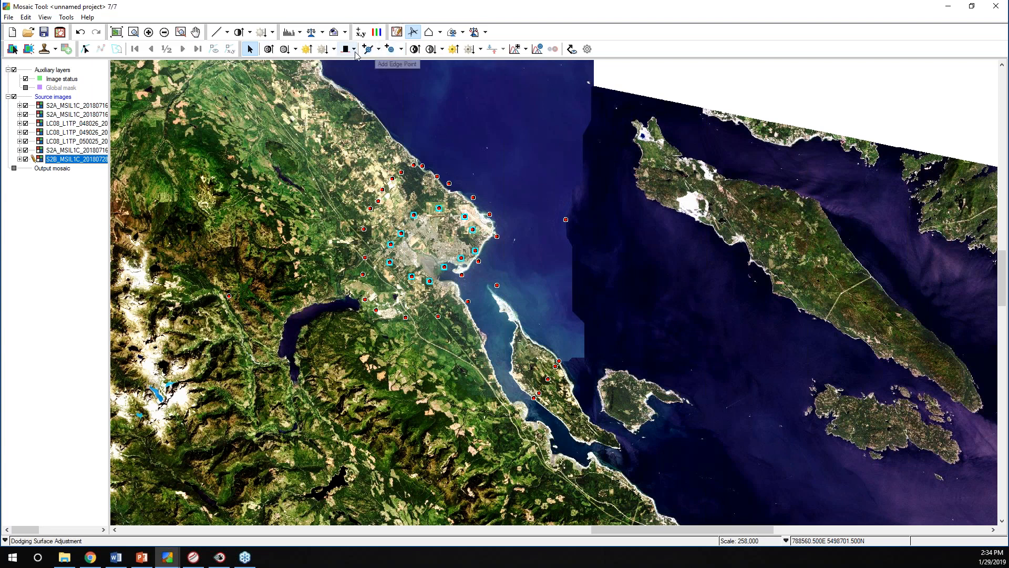
left_click(610, 210)
left_click_drag(701, 239, 540, 210)
left_click(389, 50)
left_click(476, 96)
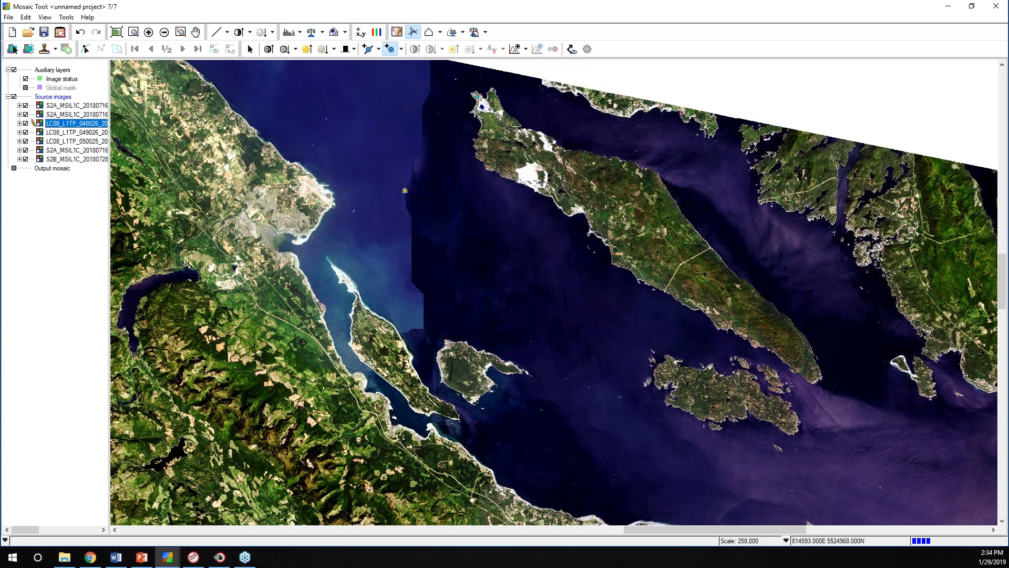
left_click(485, 164)
Step: Add dodging points along the north and west shores of the small island and on the nearby open-water seam
left_click(453, 342)
left_click(472, 347)
left_click(488, 356)
left_click(445, 350)
left_click(437, 354)
left_click(439, 376)
left_click(423, 333)
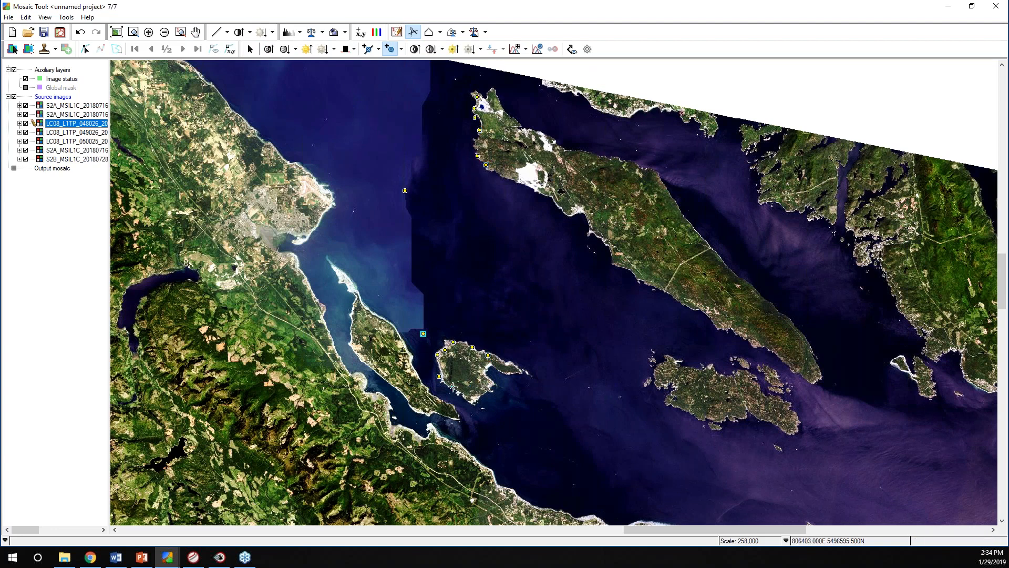
left_click(411, 311)
Step: Add edge points along the open-water seam east of the town, deleting the first trial point and placing new ones farther north
left_click(379, 49)
left_click(401, 98)
left_click(415, 239)
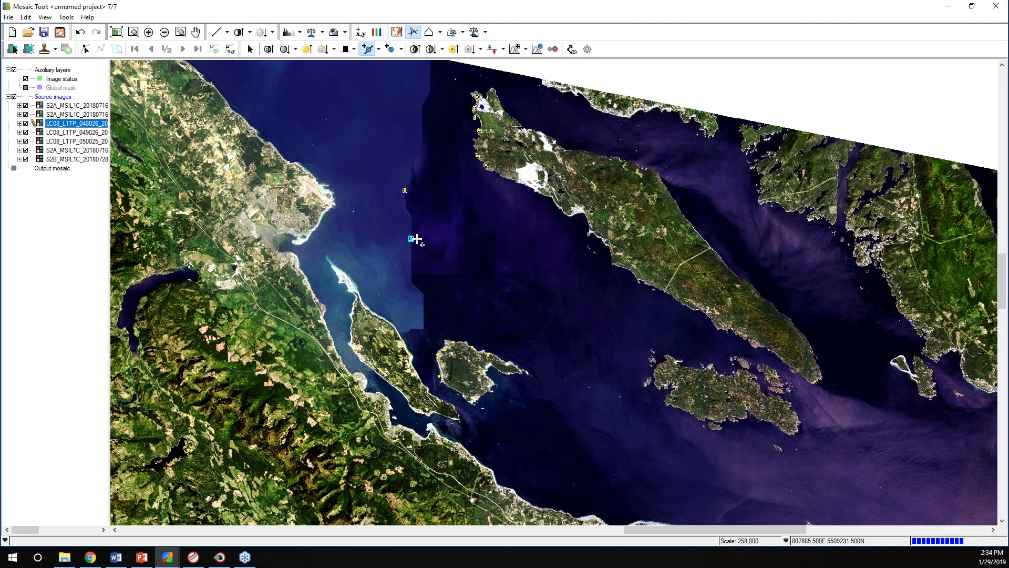
key("Delete")
left_click(418, 107)
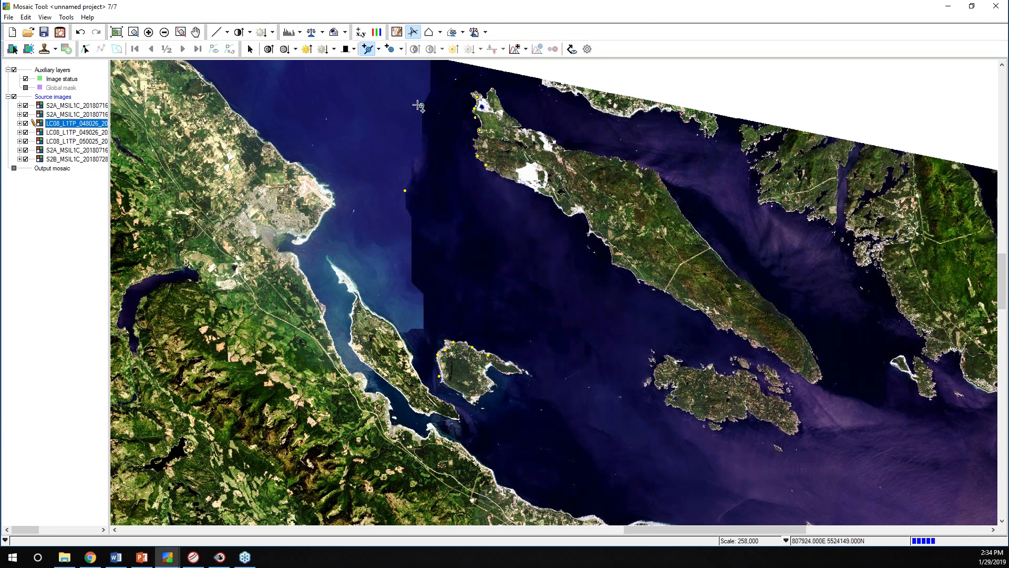
left_click(418, 226)
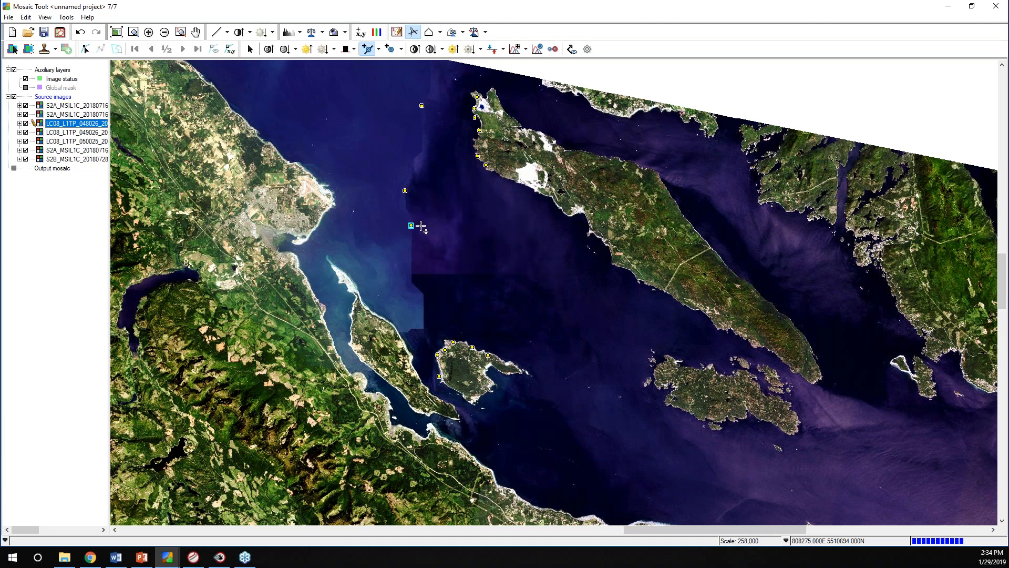
scroll(435, 248, "down", 1)
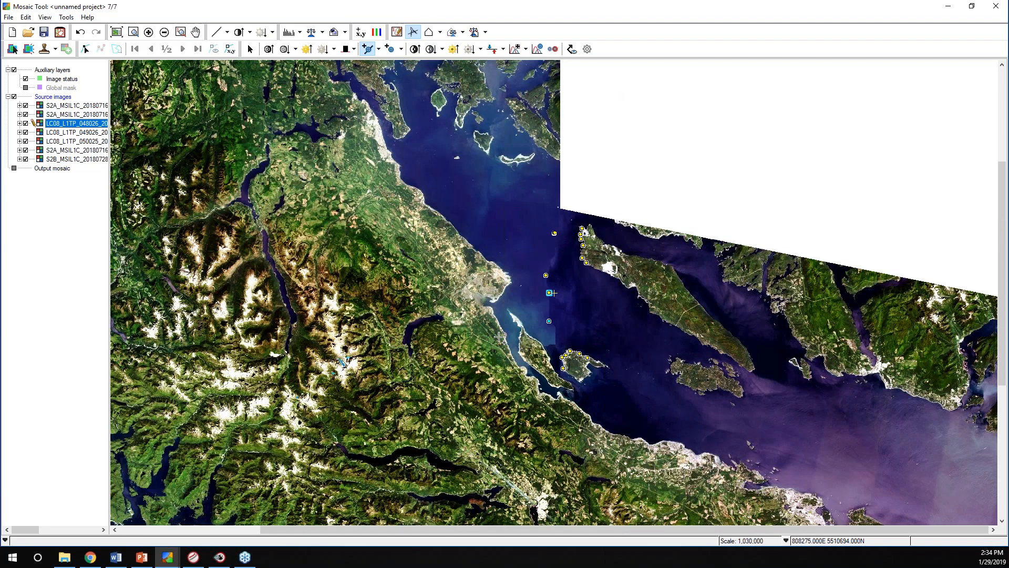
scroll(497, 336, "down", 1)
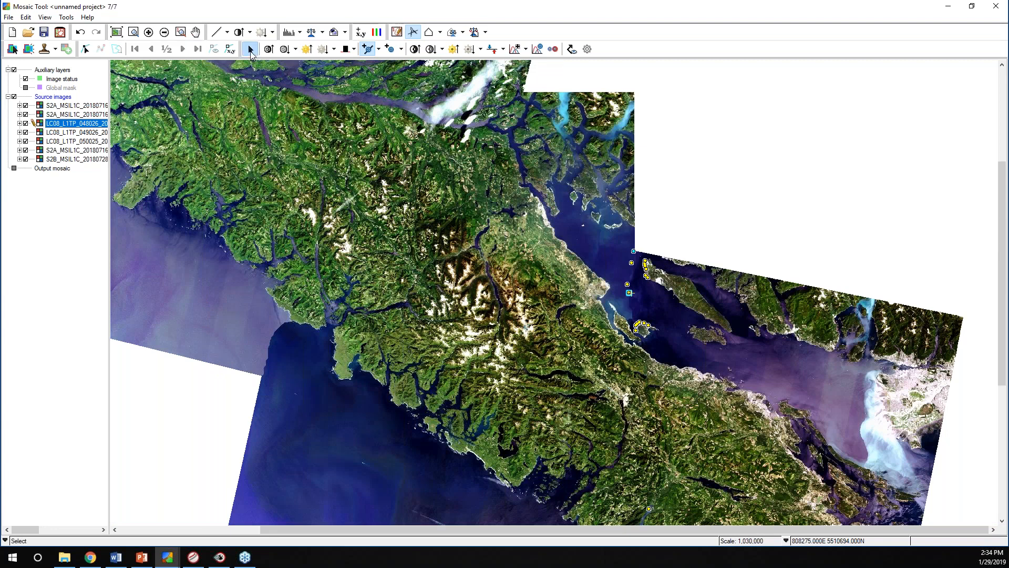
Step: Start defining a new output mosaic with Mosaic_rc1_webinar as its PCIDSK output file
left_click(251, 50)
left_click(53, 98)
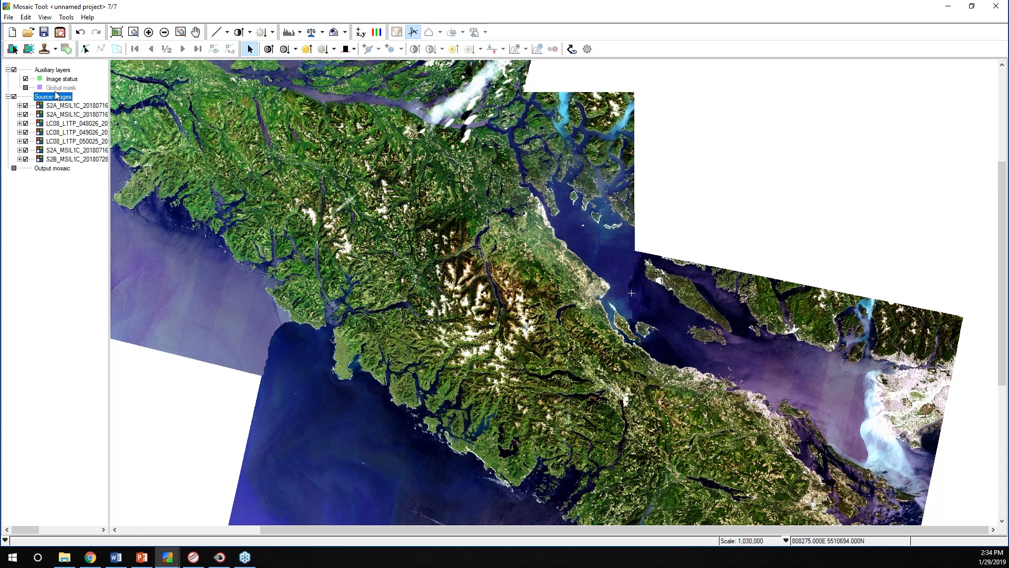
right_click(51, 169)
left_click(81, 213)
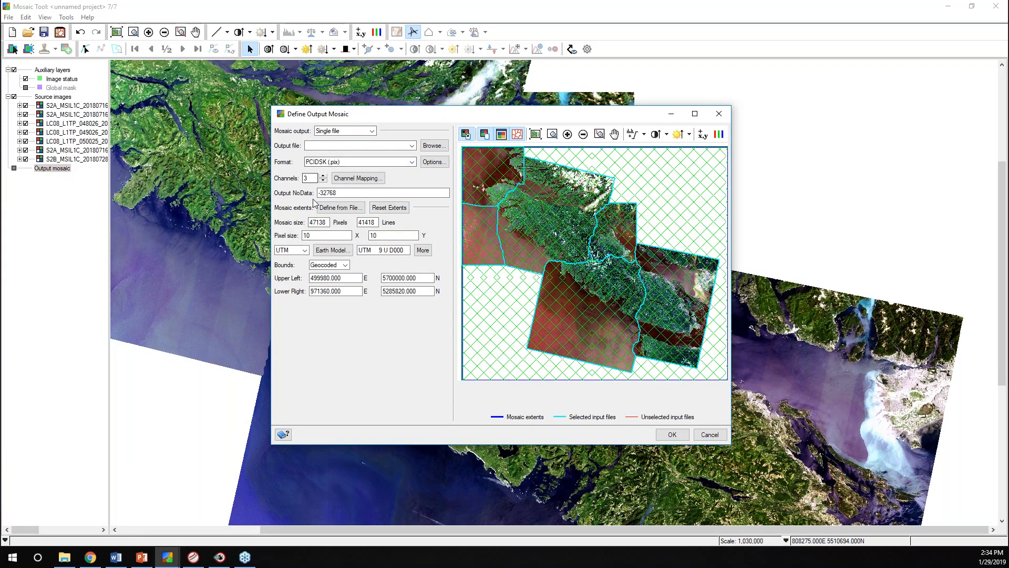
left_click(433, 146)
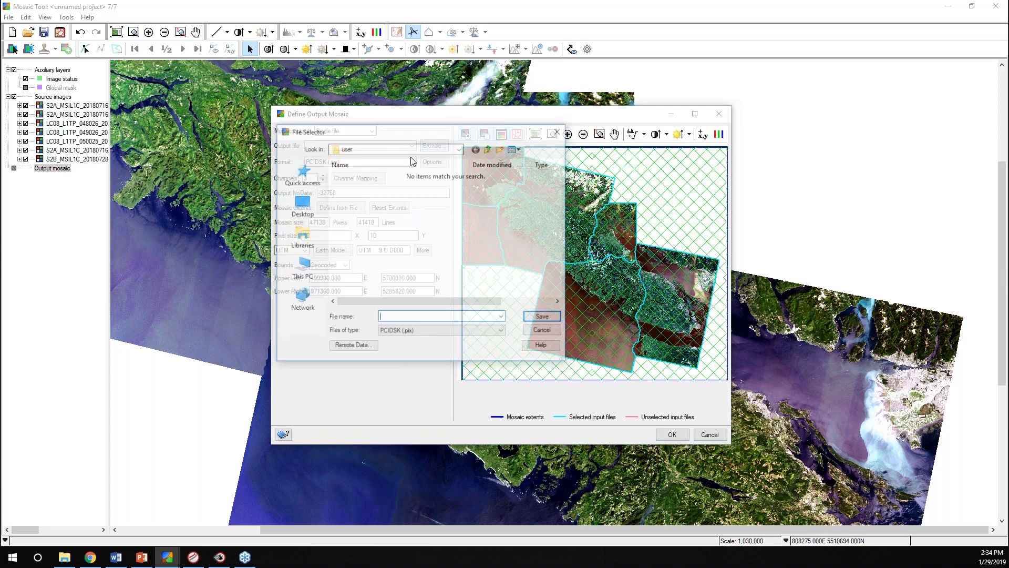
type("Mosa")
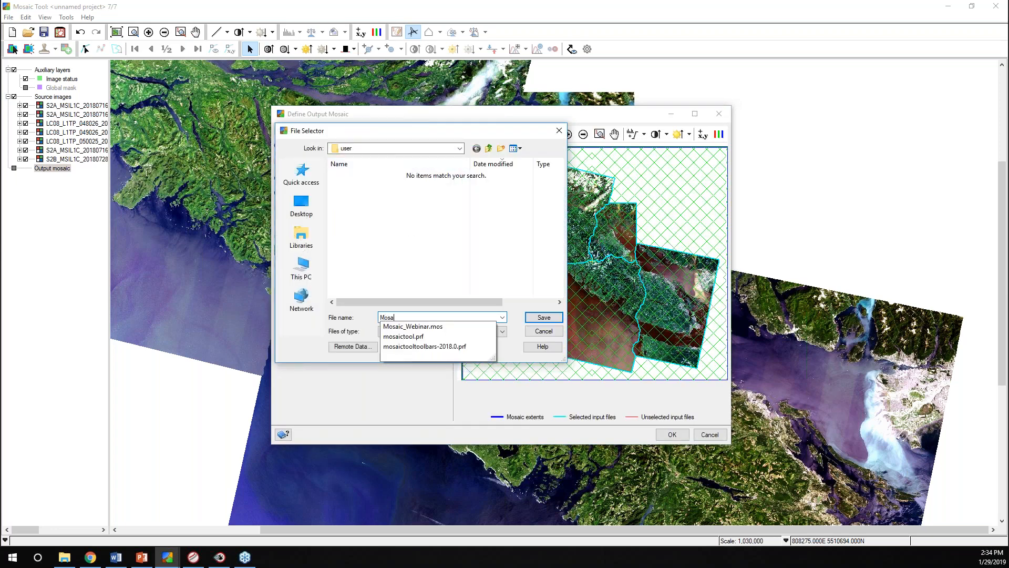
type("ic_rc1")
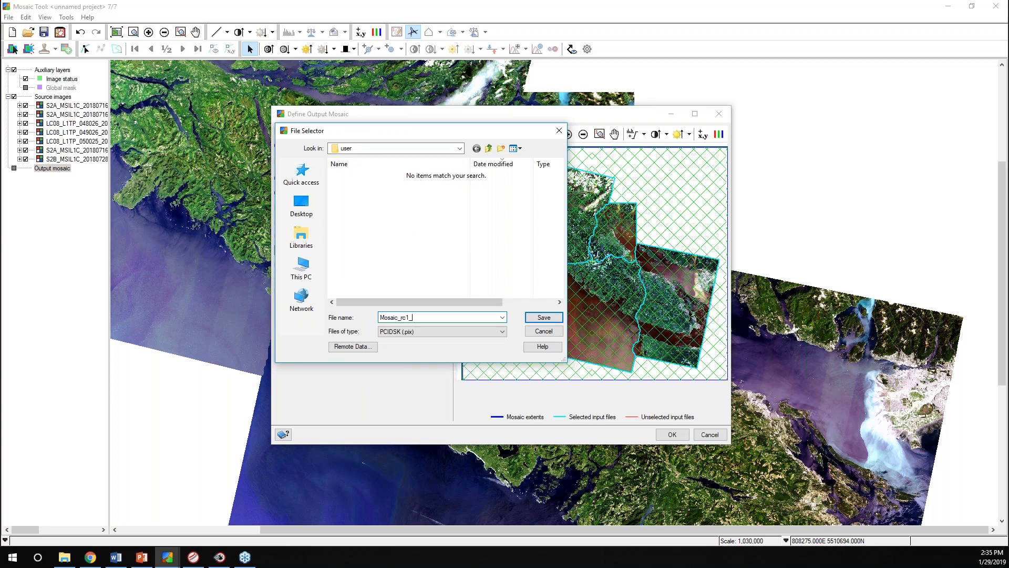
type("_webinar")
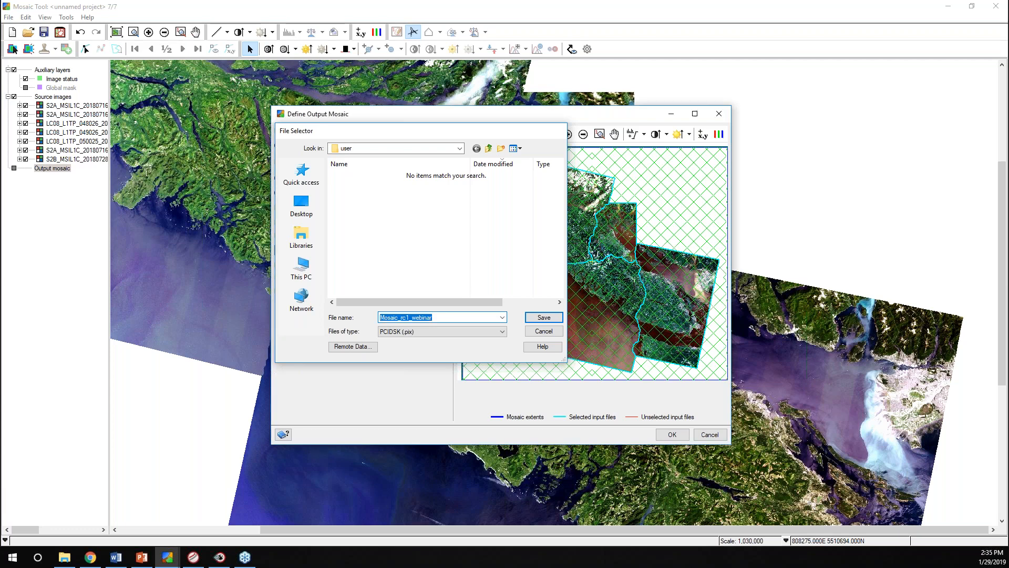
key("Return")
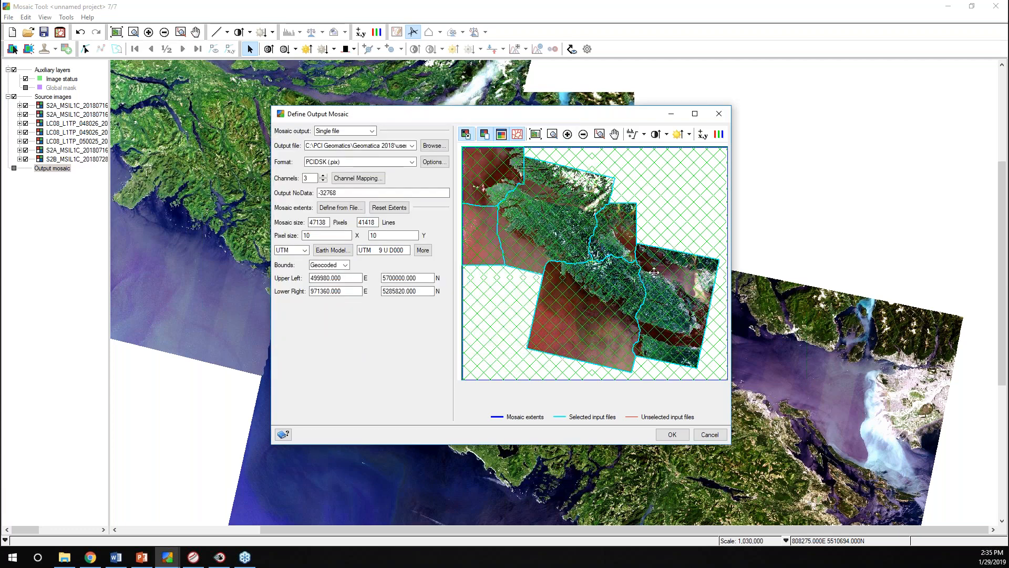
Step: Map the mosaic preview's red, green and blue to channels 3, 2 and 1, enhance it, and accept the output mosaic definition
left_click(719, 135)
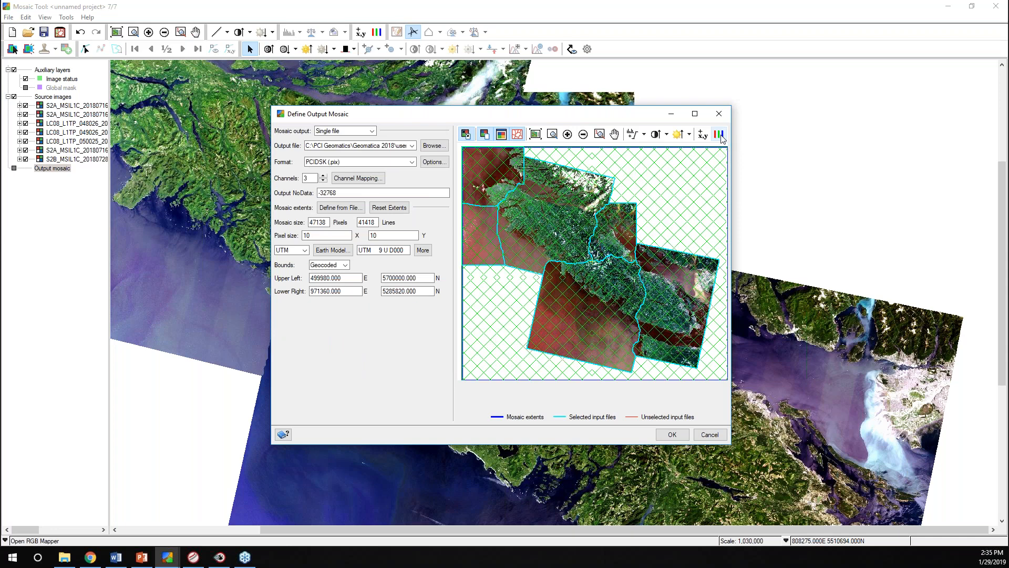
left_click_drag(1, 267, 764, 146)
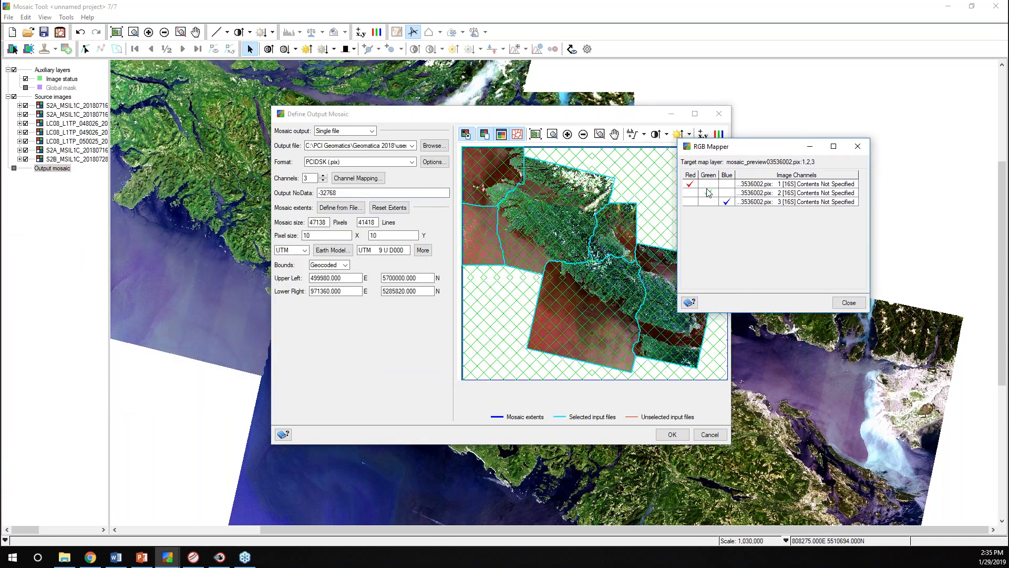
left_click(708, 193)
left_click(690, 202)
left_click(727, 184)
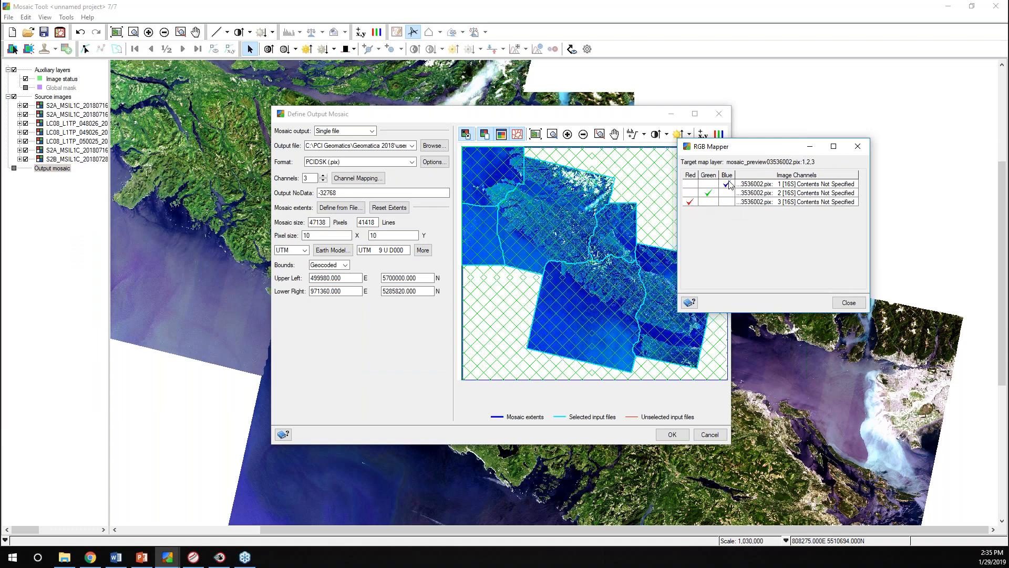
left_click(842, 305)
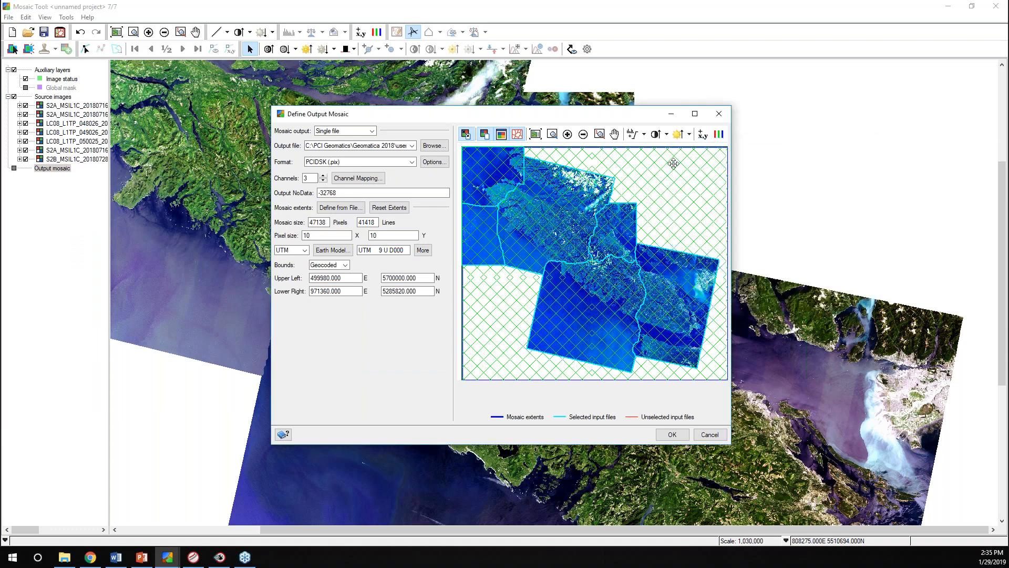
left_click(632, 136)
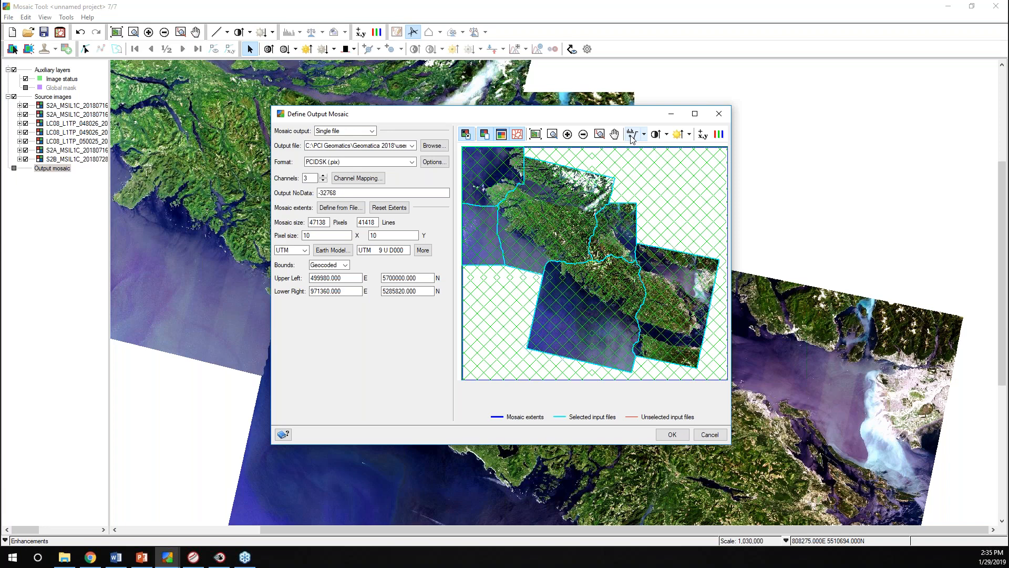
left_click(672, 435)
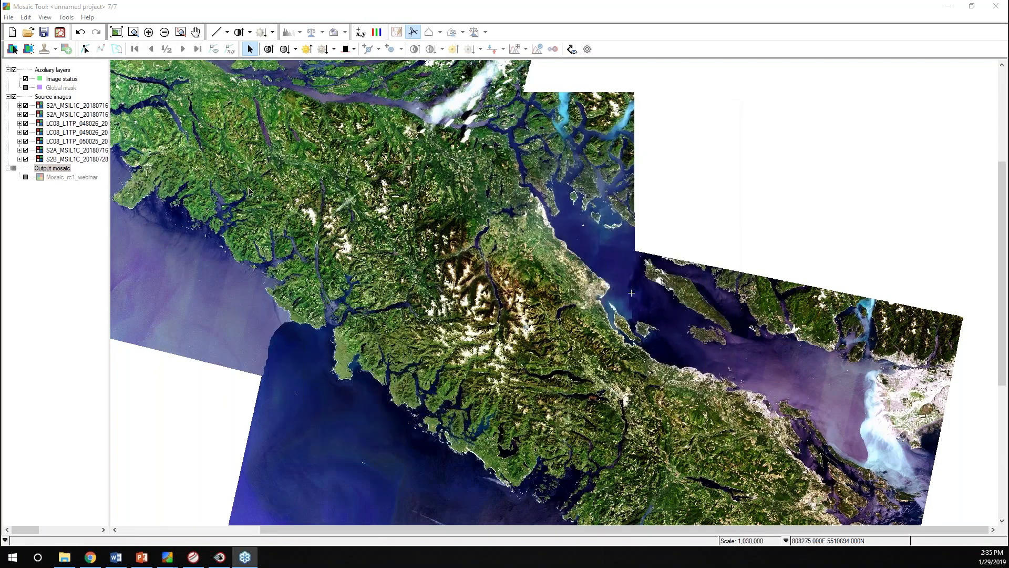
Step: Switch to Focus and examine the Mosaic Preview image along the west coast seam, the central mountains and the island's southeastern end
left_click(62, 97)
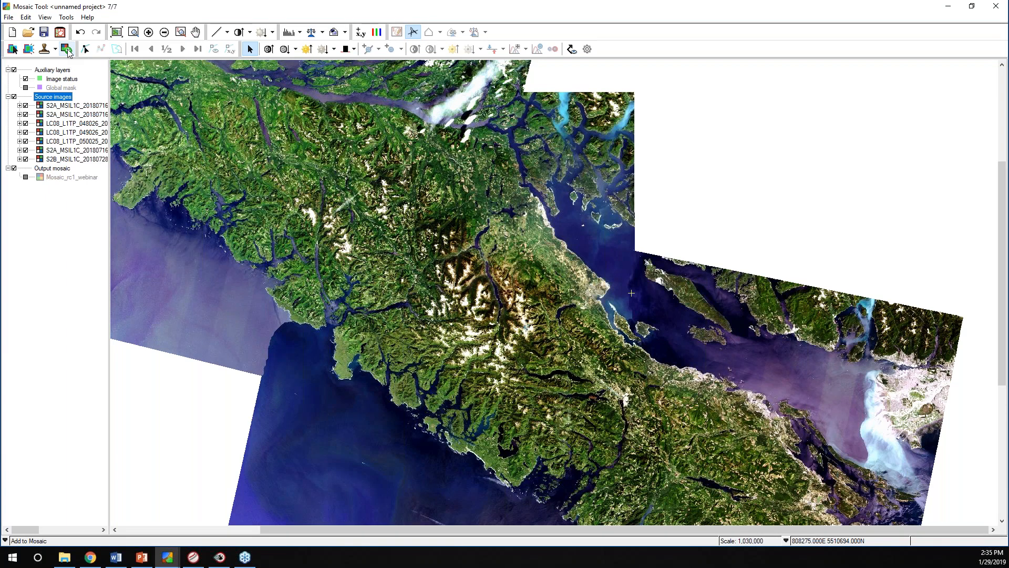
left_click(943, 5)
left_click(221, 559)
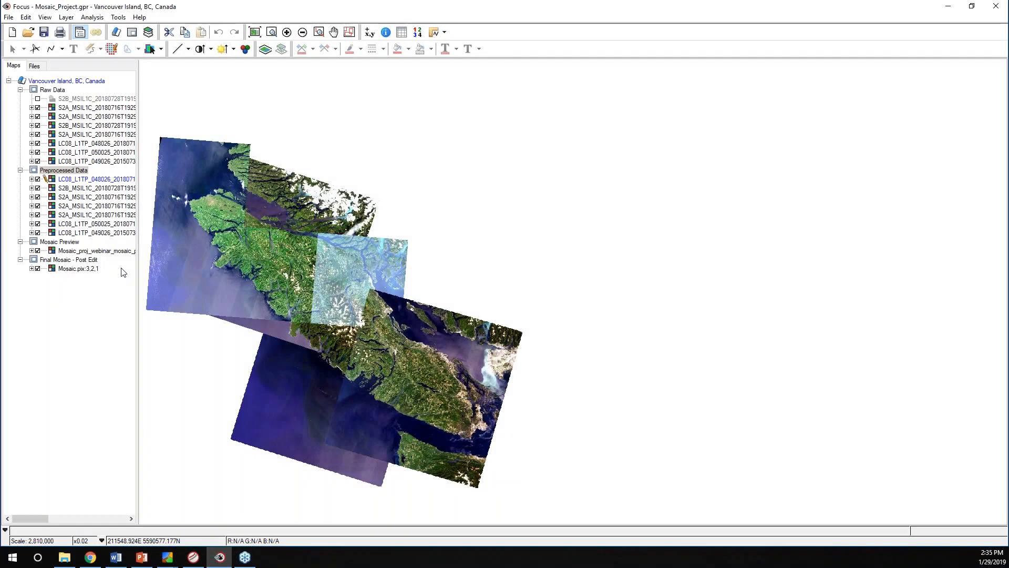
left_click(63, 244)
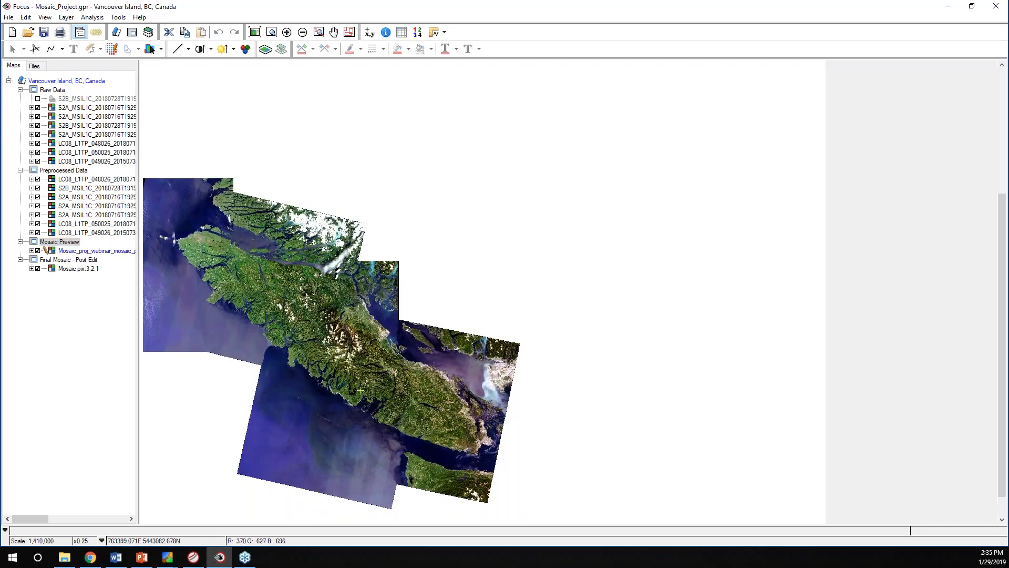
scroll(593, 286, "up", 4)
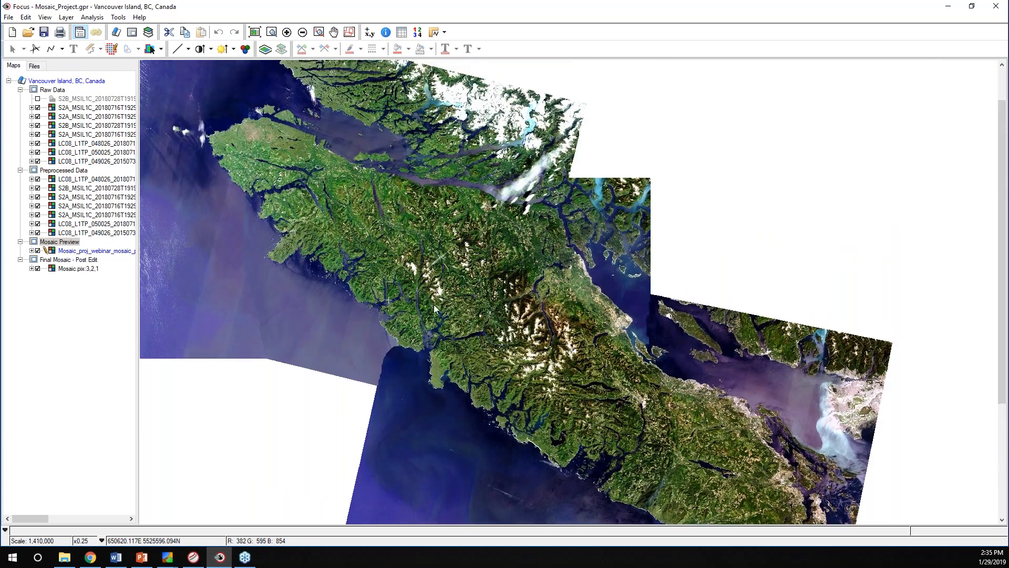
scroll(423, 352, "up", 1)
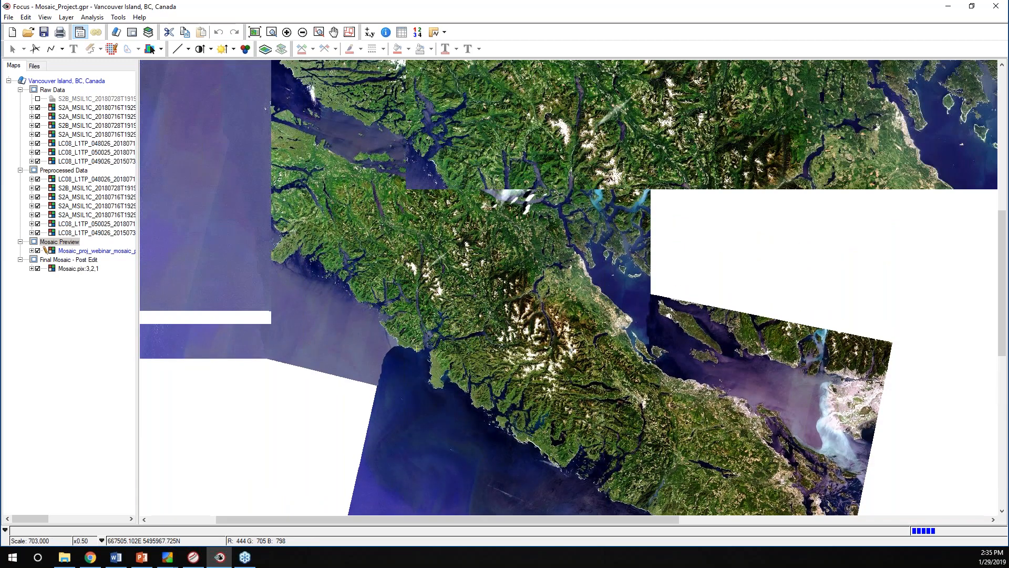
scroll(411, 406, "up", 1)
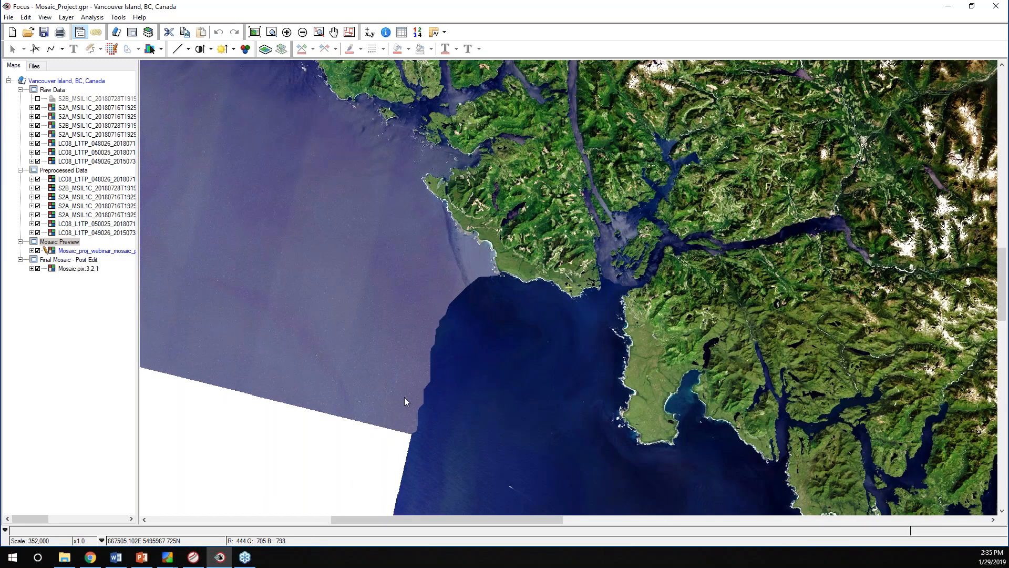
scroll(405, 396, "down", 1)
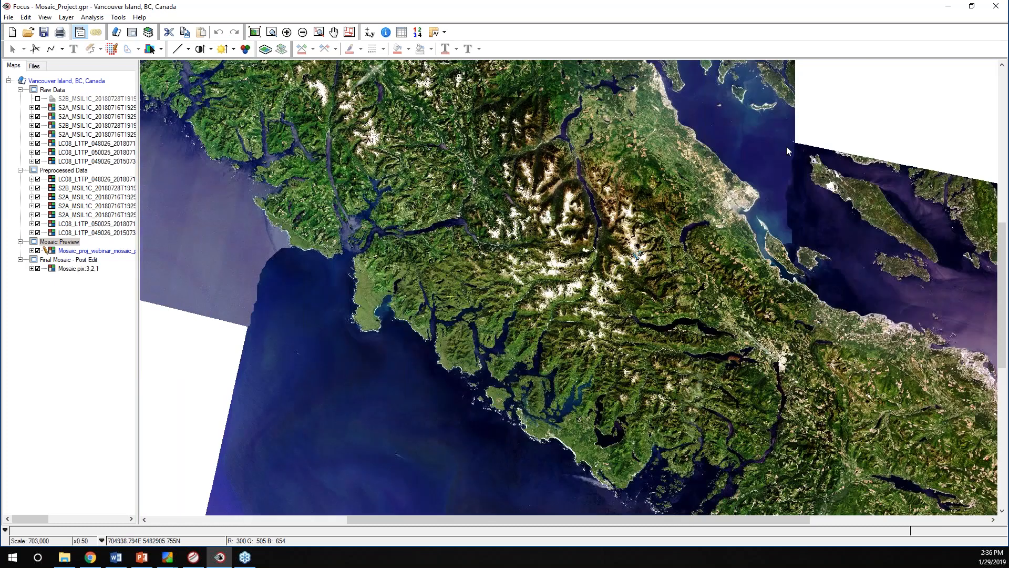
left_click_drag(717, 382, 392, 187)
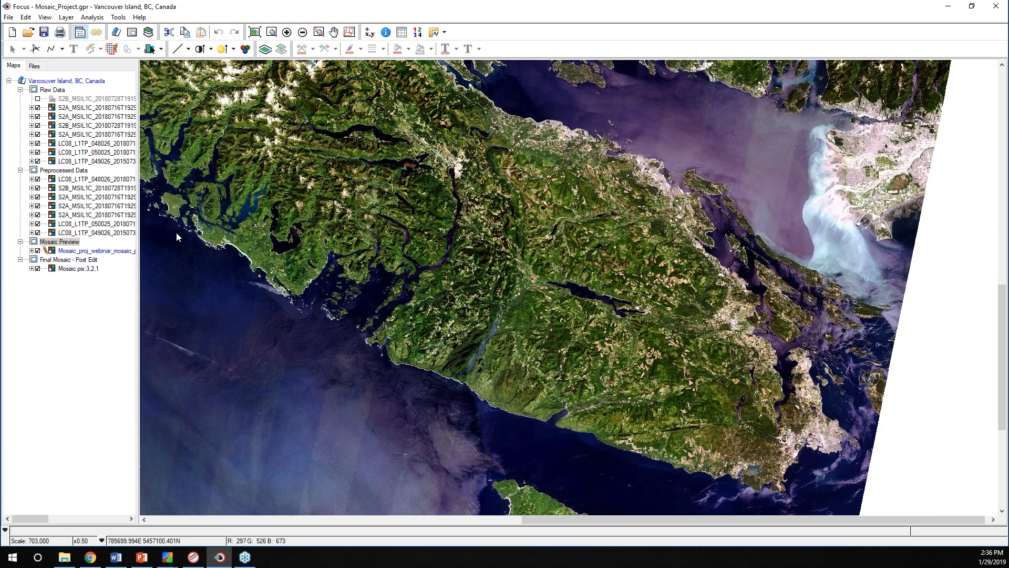
Step: Examine the Final Mosaic - Post Edit image across the whole of Vancouver Island, from its northern tip to its southern end
left_click(57, 261)
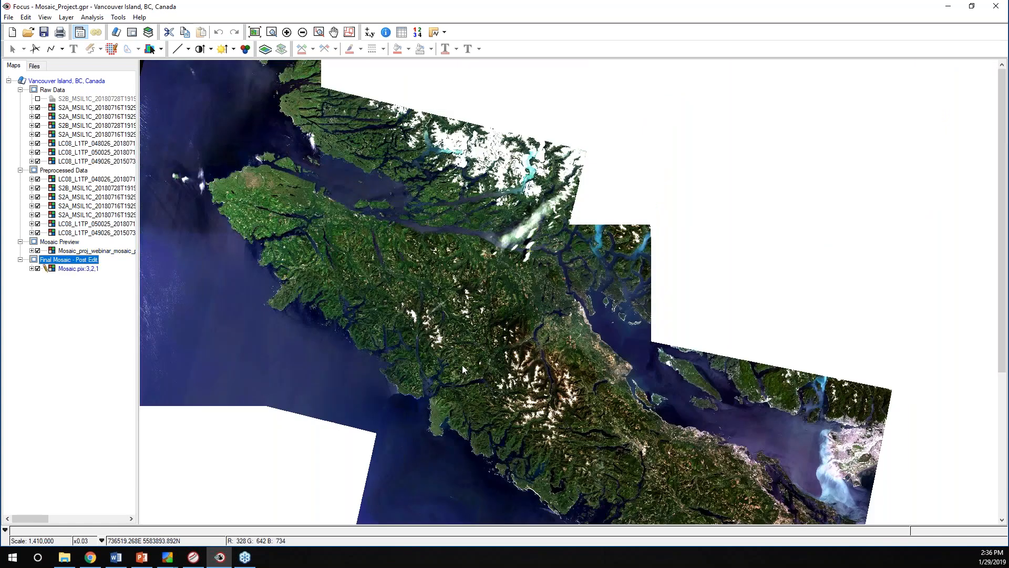
left_click(462, 365)
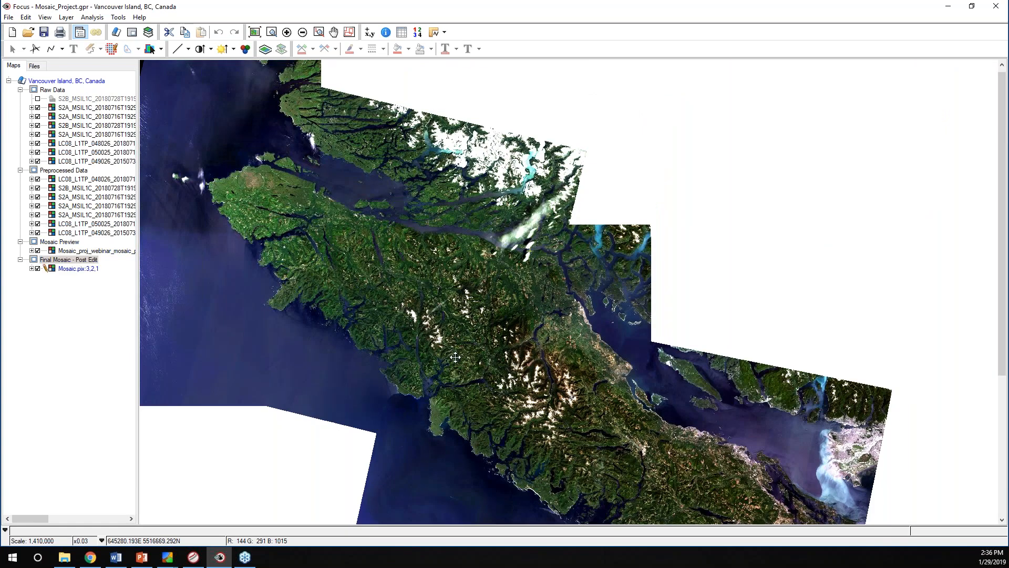
scroll(462, 365, "down", 3)
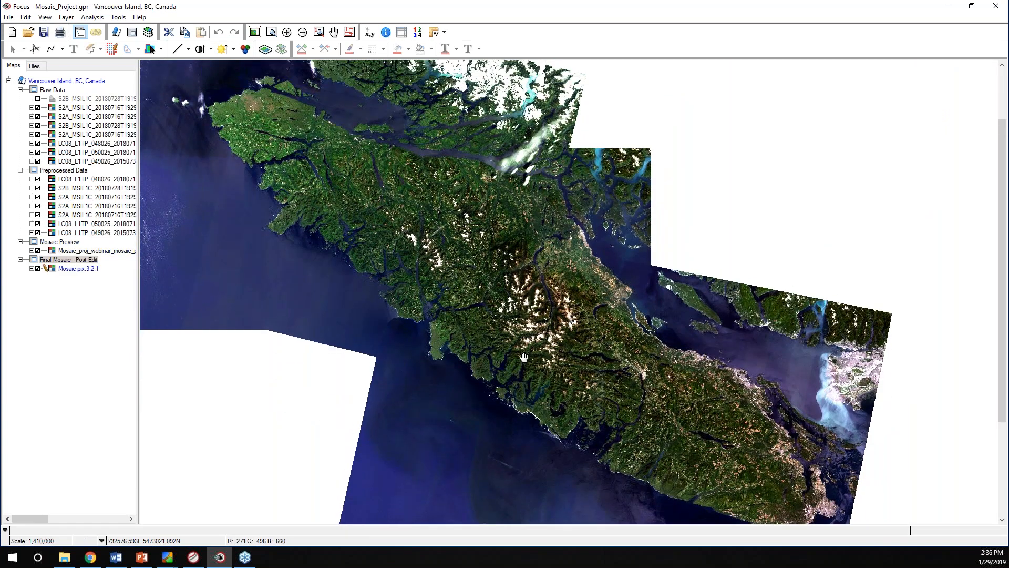
scroll(489, 462, "down", 2)
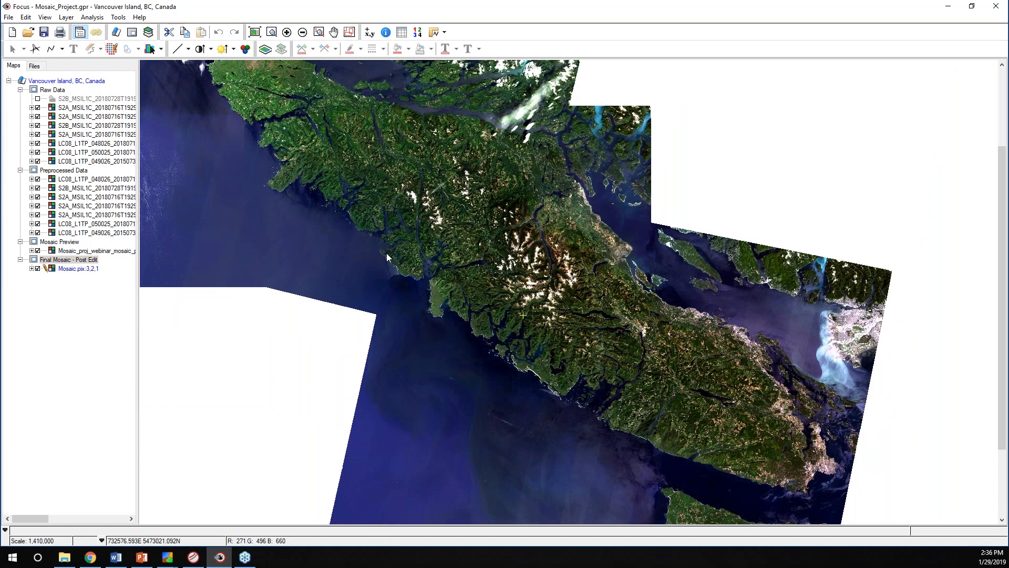
scroll(499, 169, "up", 1)
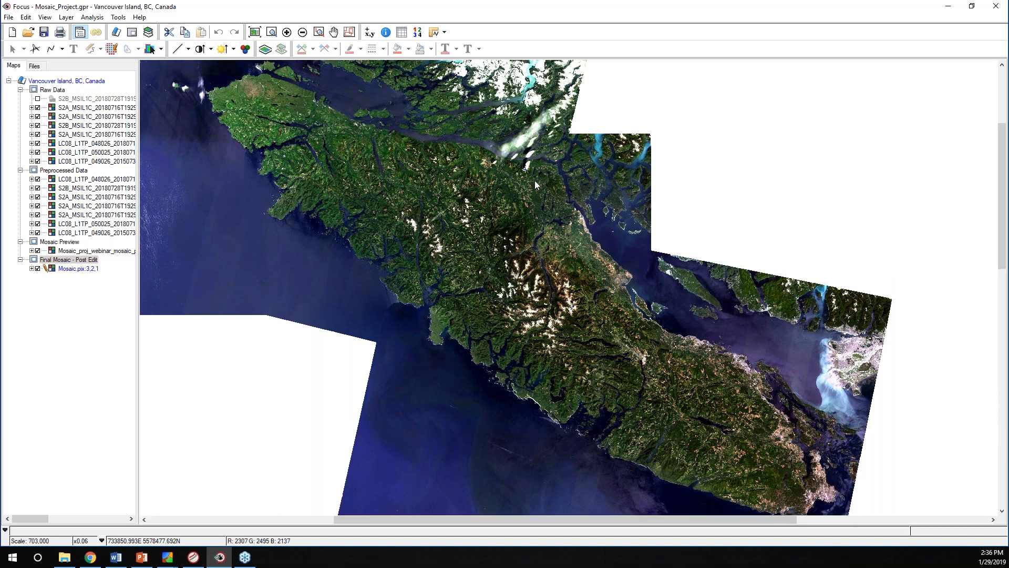
Step: Open Smart GeoFill for the final mosaic at the bright clouds over the island's northeastern coast
scroll(534, 181, "up", 2)
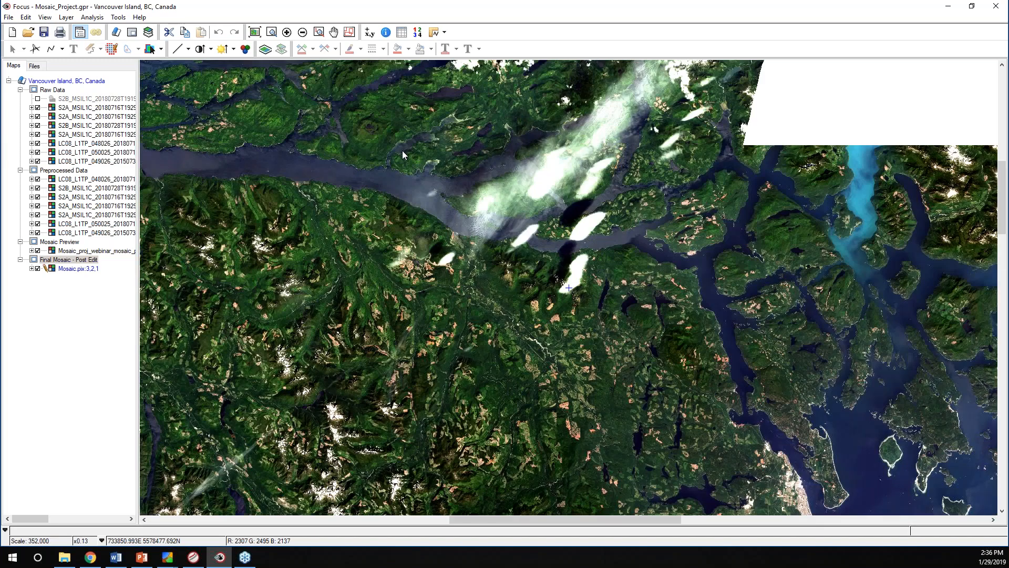
left_click(118, 17)
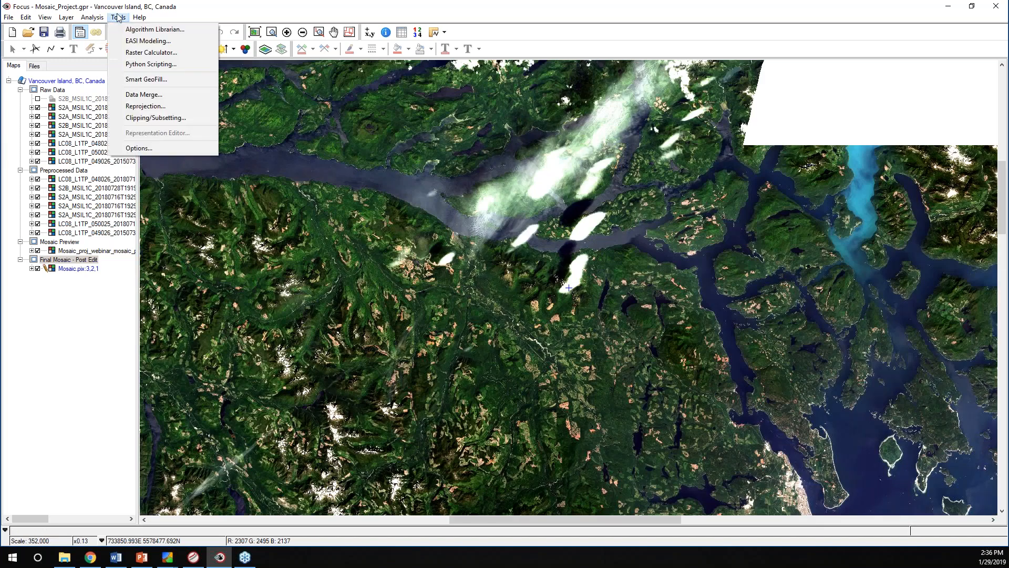
left_click(150, 79)
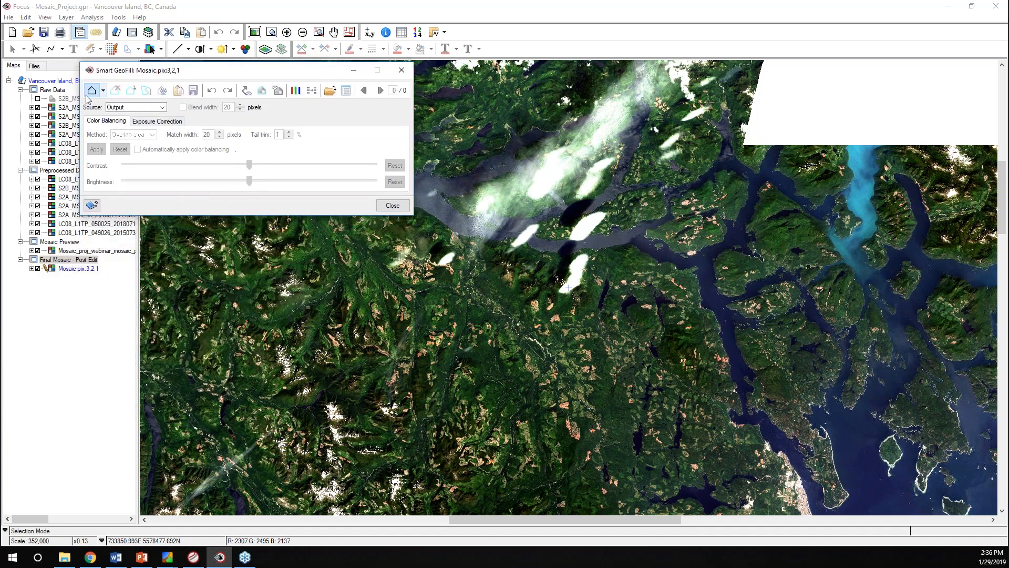
Step: Outline a small trial area on the land south of the clouds, try contrast and brightness adjustments on it, and reset the selection
left_click(565, 330)
left_click(539, 334)
left_click(545, 351)
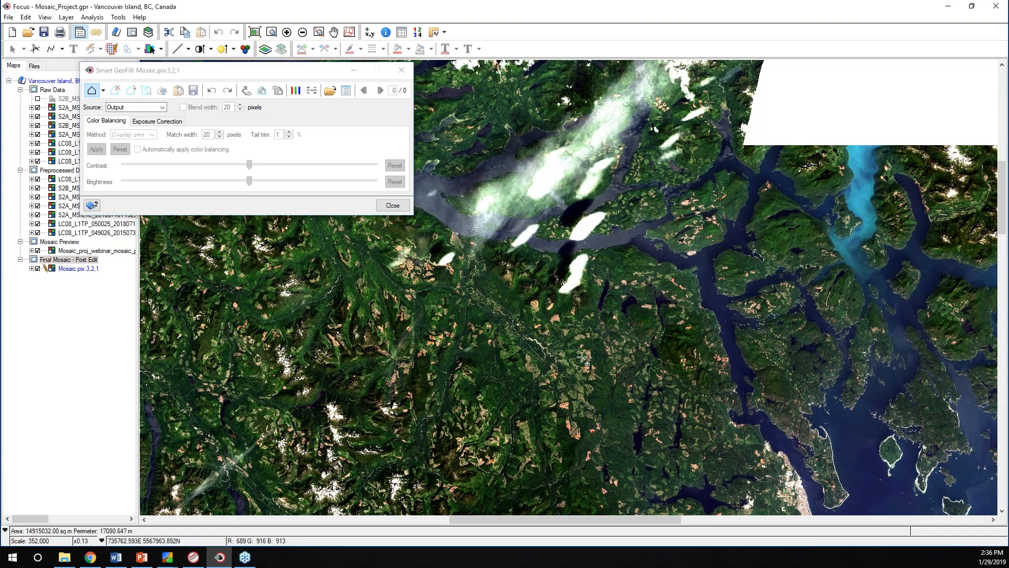
double_click(582, 357)
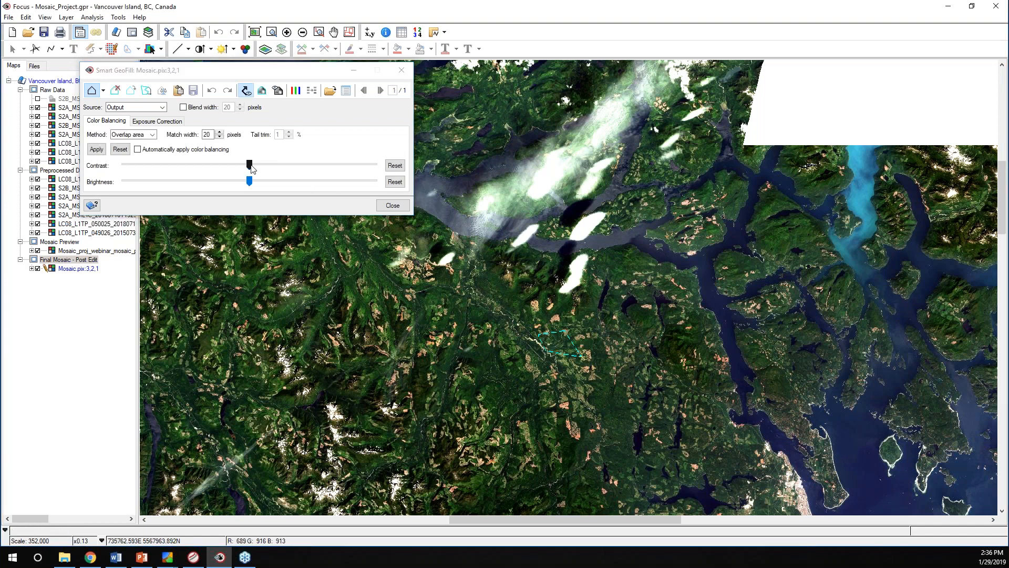
mouse_move(251, 167)
left_mouse_down()
mouse_move(218, 166)
mouse_move(299, 166)
mouse_move(211, 166)
mouse_move(230, 181)
mouse_move(215, 178)
mouse_move(259, 184)
mouse_move(245, 183)
left_mouse_up()
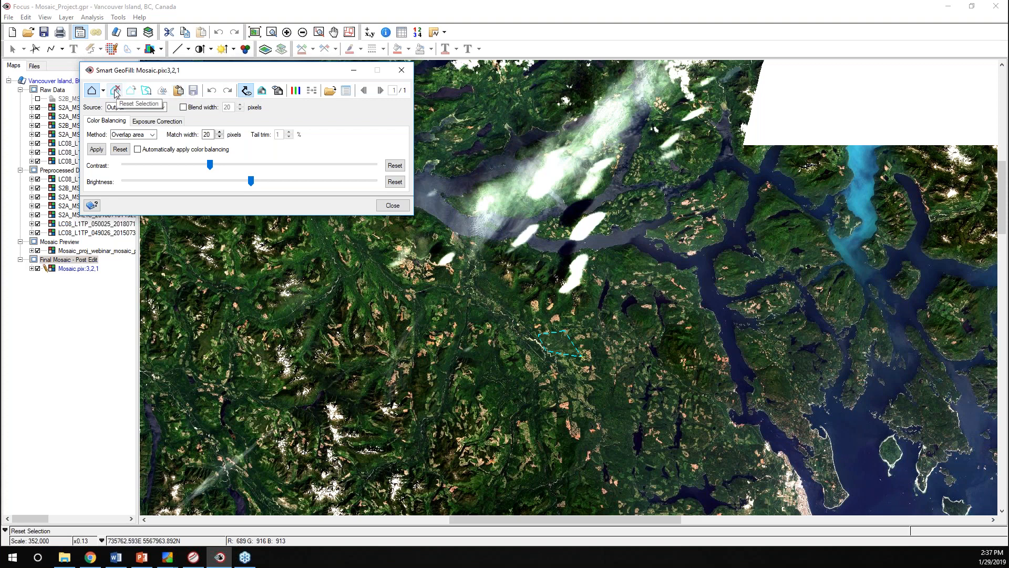
left_click(115, 92)
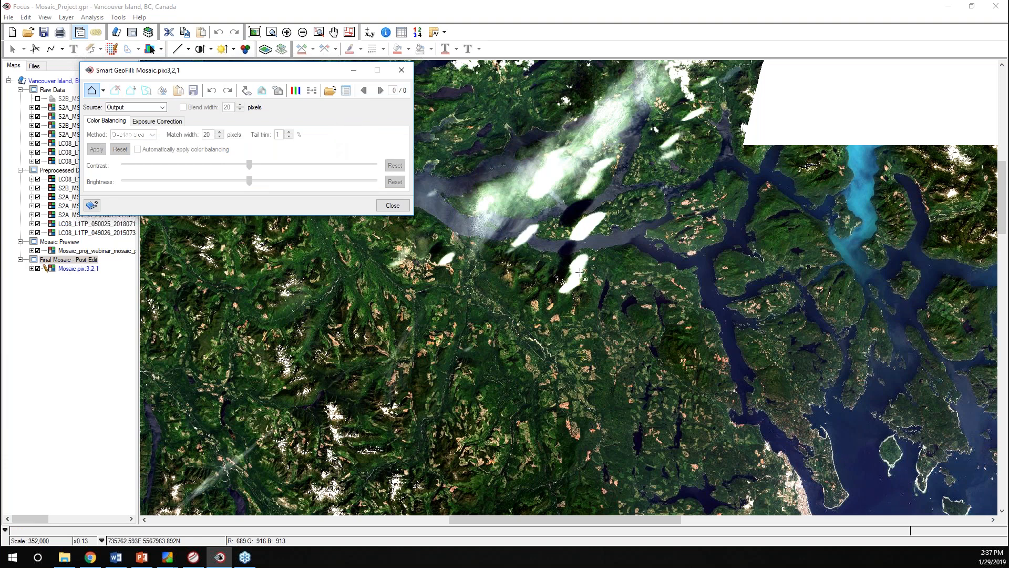
Step: Load all the PIX images in the Data_load_mos folder as the custom source file set
left_click(329, 92)
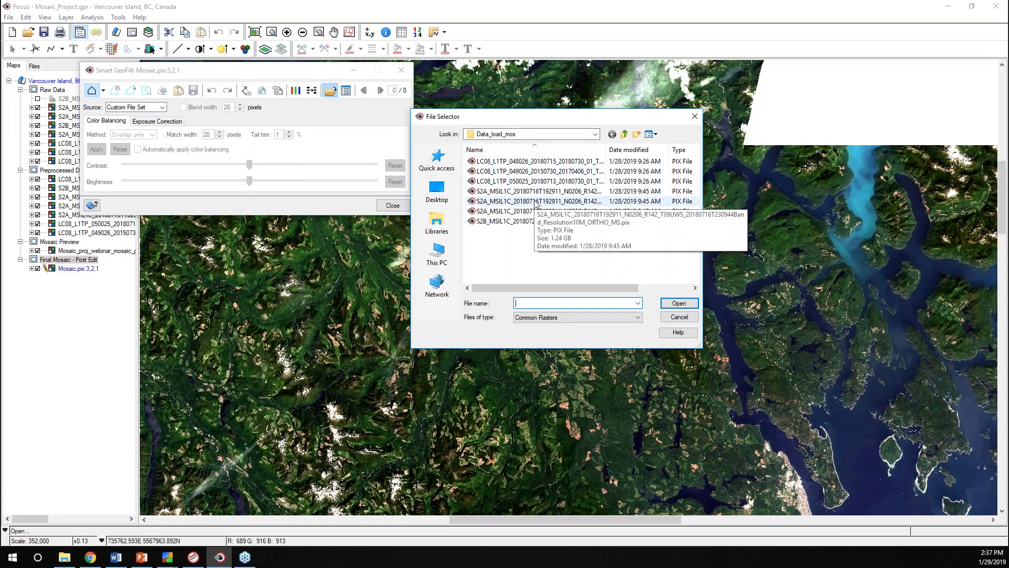
left_click_drag(546, 256, 473, 154)
left_click(678, 305)
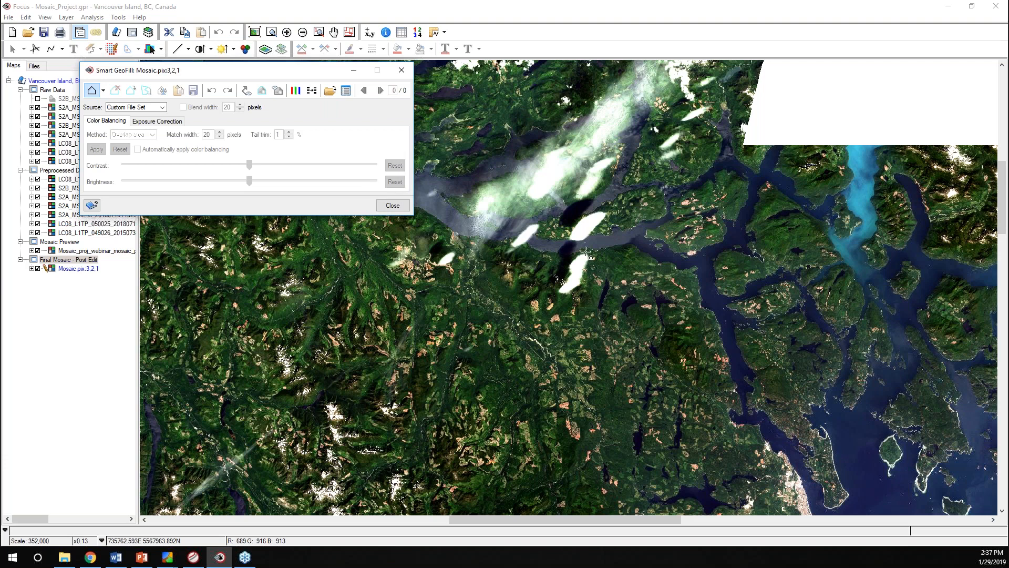
Step: Outline the southernmost white cloud and its shadow below the channel, and choose source image 2 of 2 as the fill
mouse_move(585, 253)
left_mouse_down()
mouse_move(558, 270)
mouse_move(557, 304)
mouse_move(575, 309)
mouse_move(595, 297)
mouse_move(597, 255)
left_mouse_up()
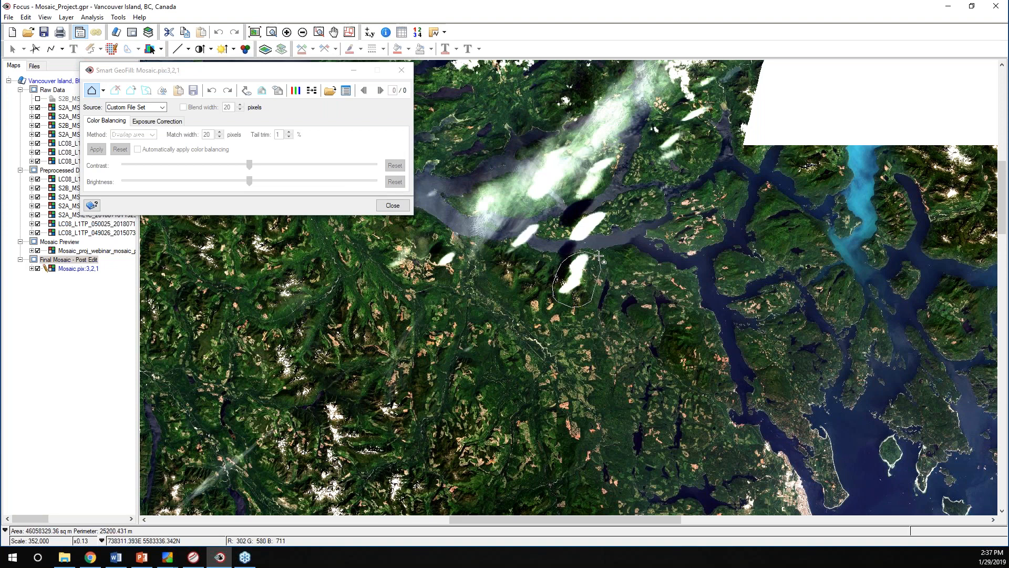
scroll(595, 265, "up", 1)
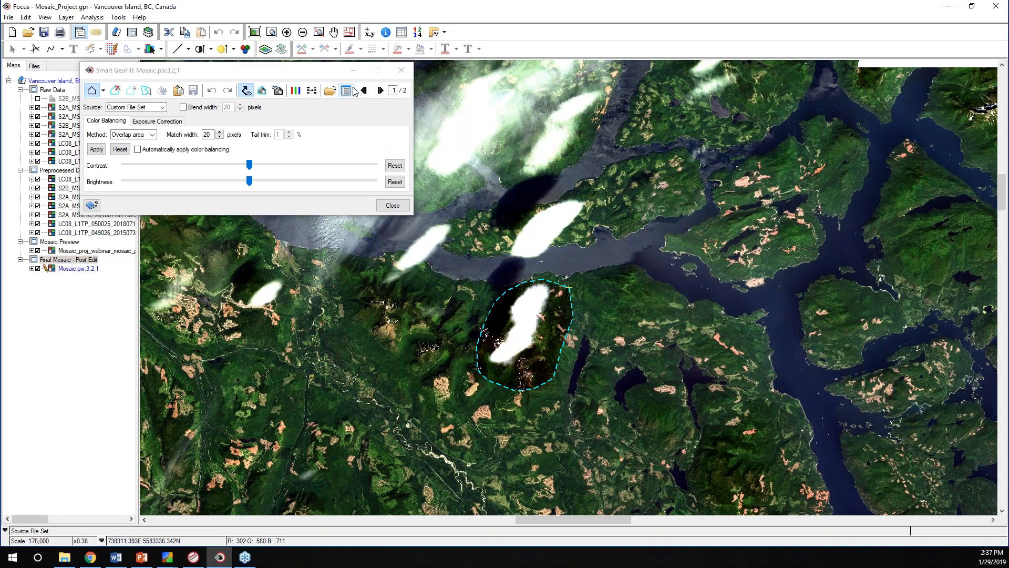
left_click(379, 91)
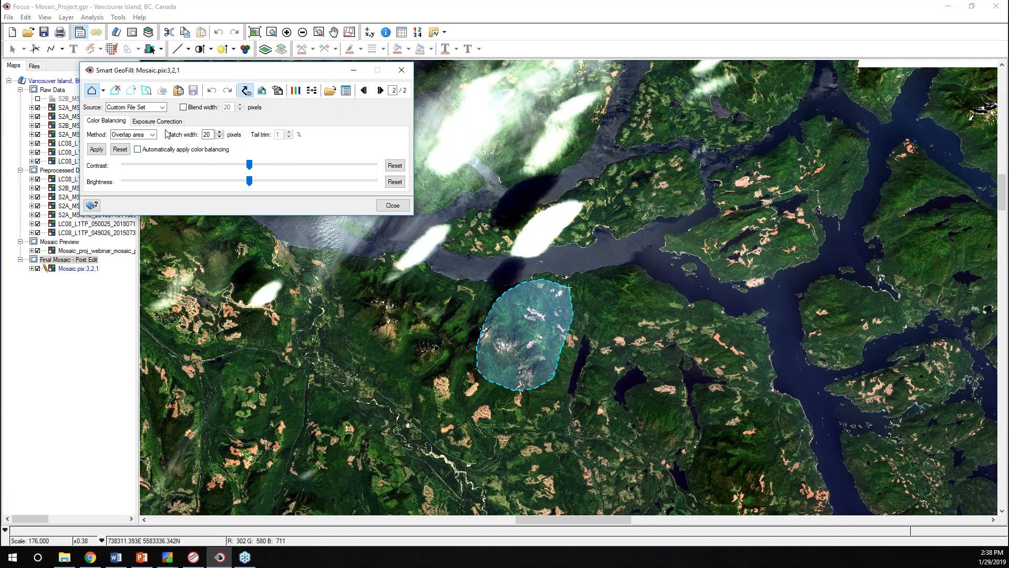
Step: Enable a 20-pixel blend width and automatic color balancing for the fill, and hide the selection outline to check the patch
left_click(183, 107)
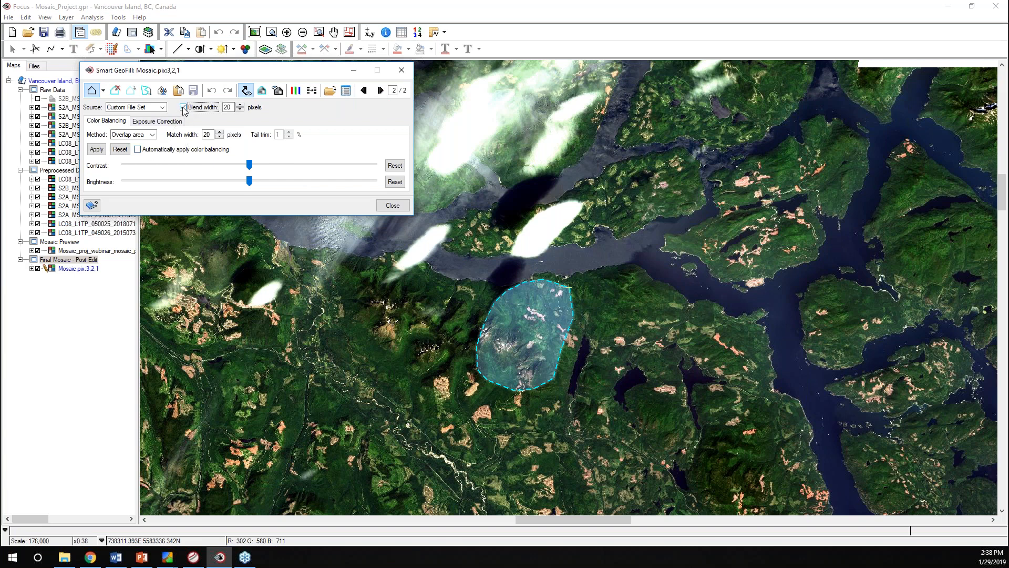
left_click(137, 149)
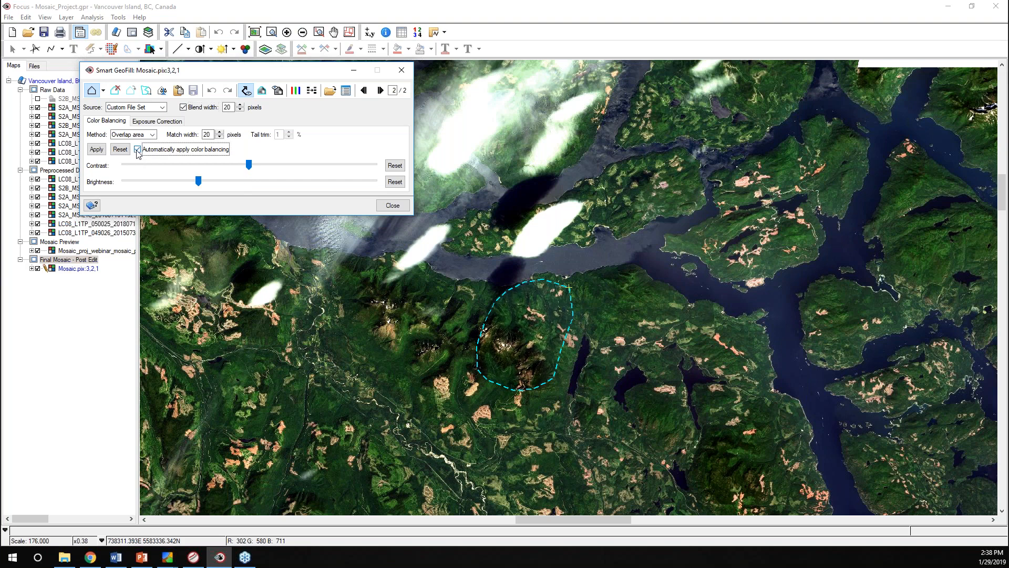
left_click(246, 91)
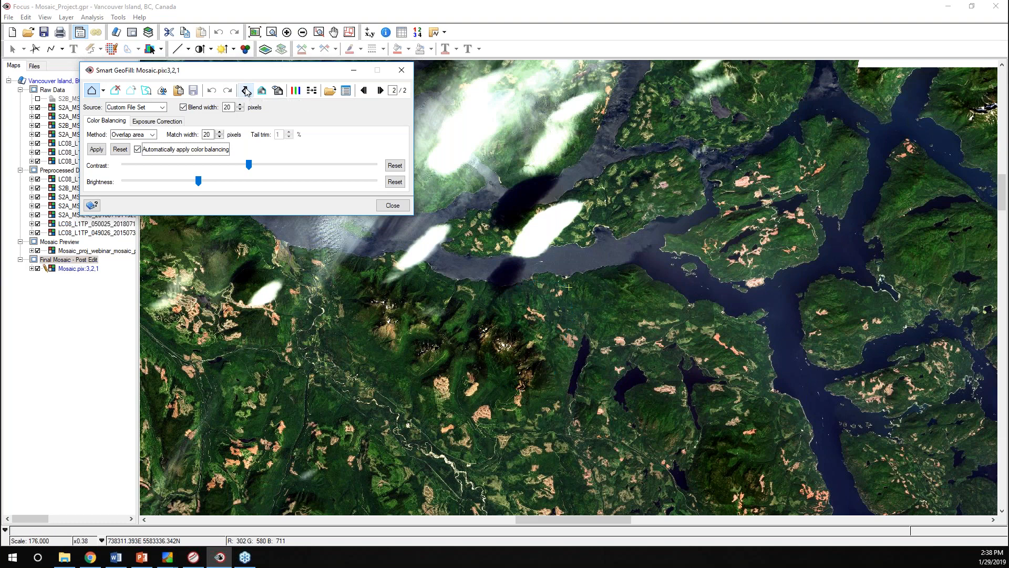
Step: Apply the cloud fill to the mosaic, save the edit, and move the Smart GeoFill window clear of the layer list
left_click(179, 91)
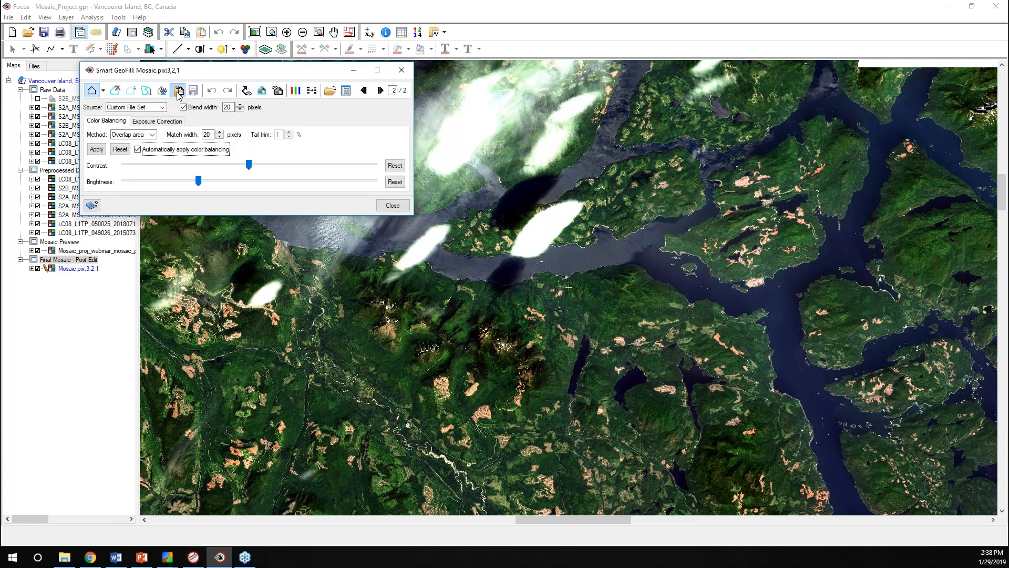
left_click(193, 91)
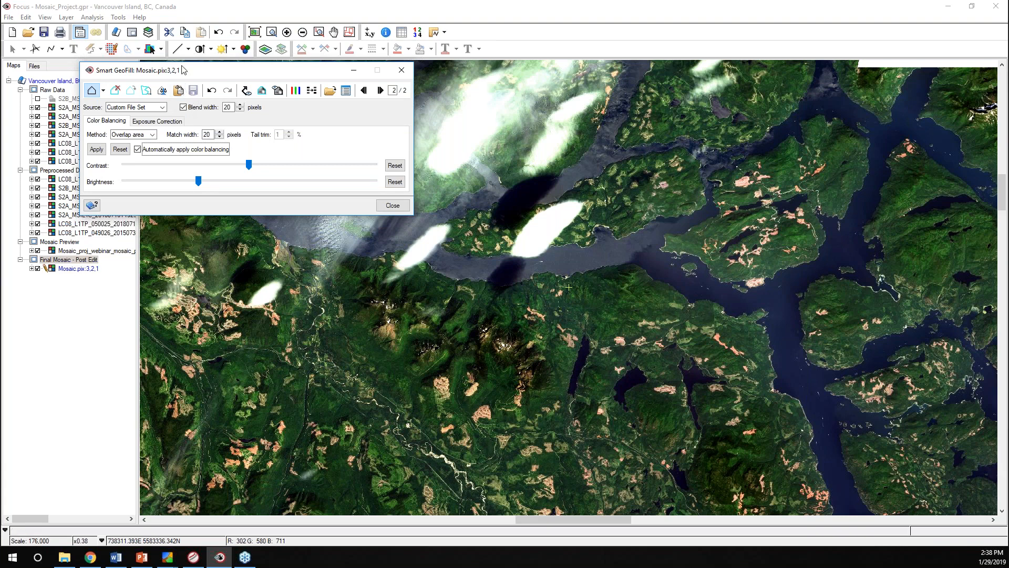
left_click_drag(184, 72, 240, 72)
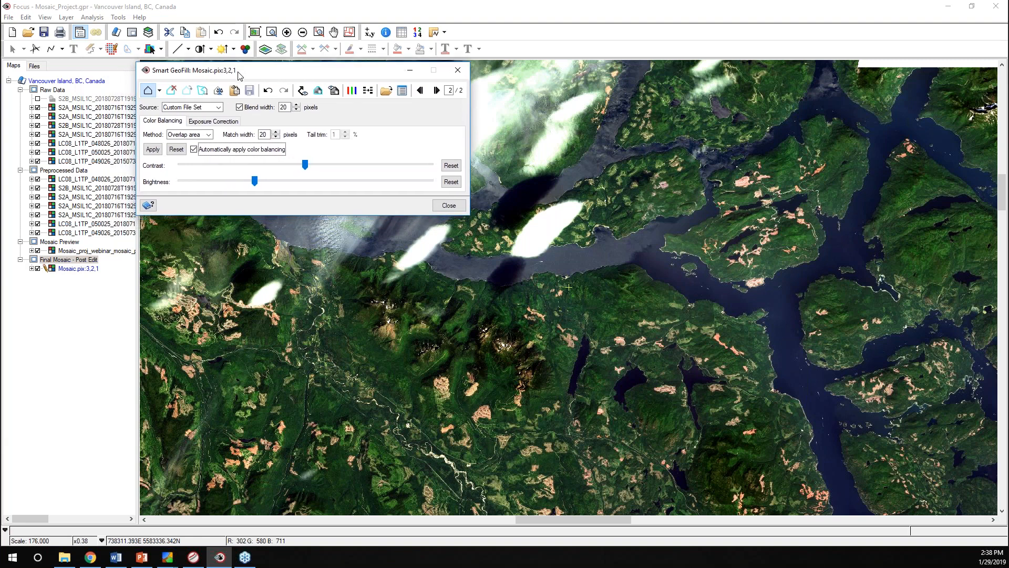
Step: Switch to PowerPoint, present the slide show from the Demo Data slide, and advance to the Summary slide
left_click(141, 558)
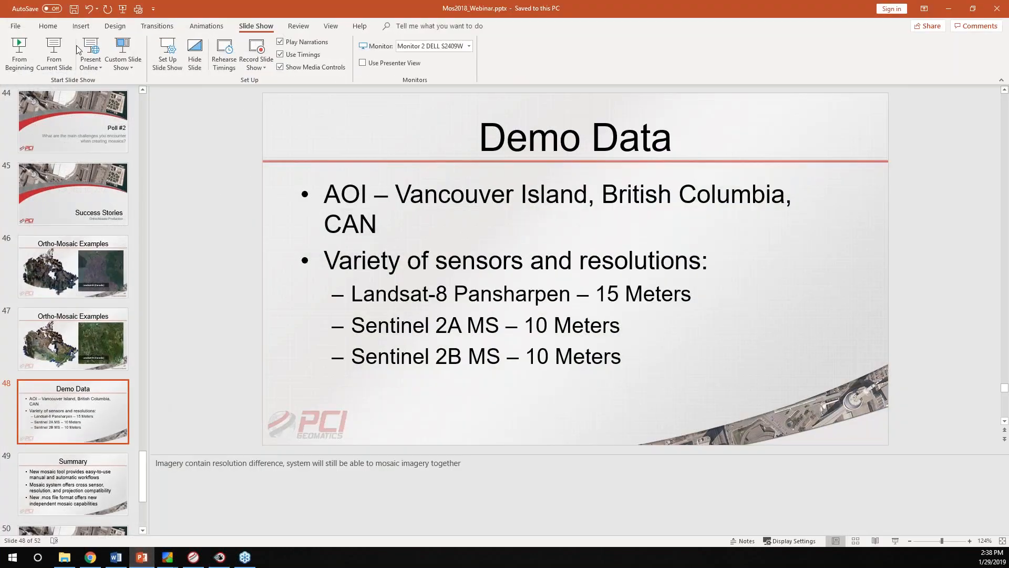
left_click(58, 50)
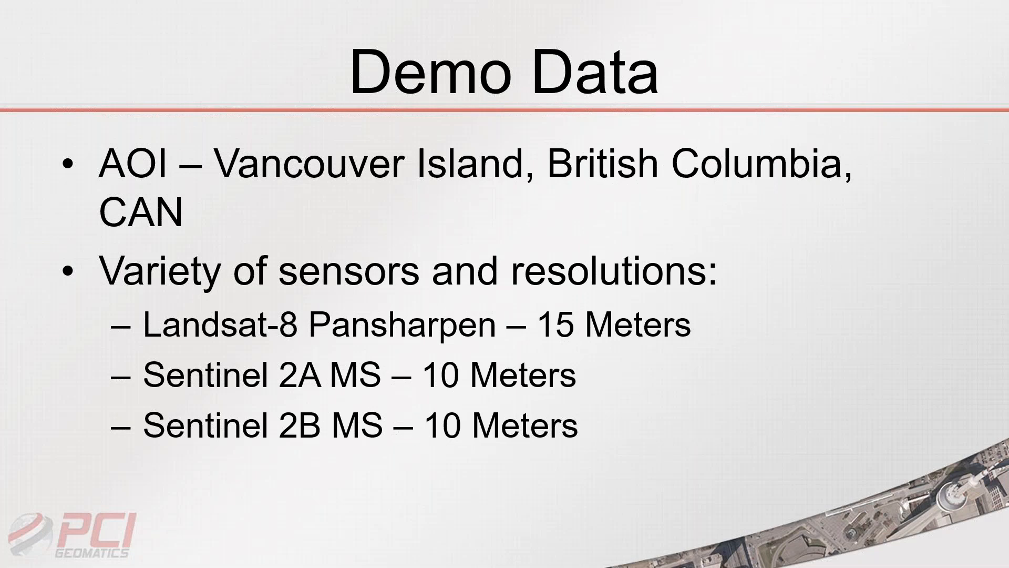
key("Right")
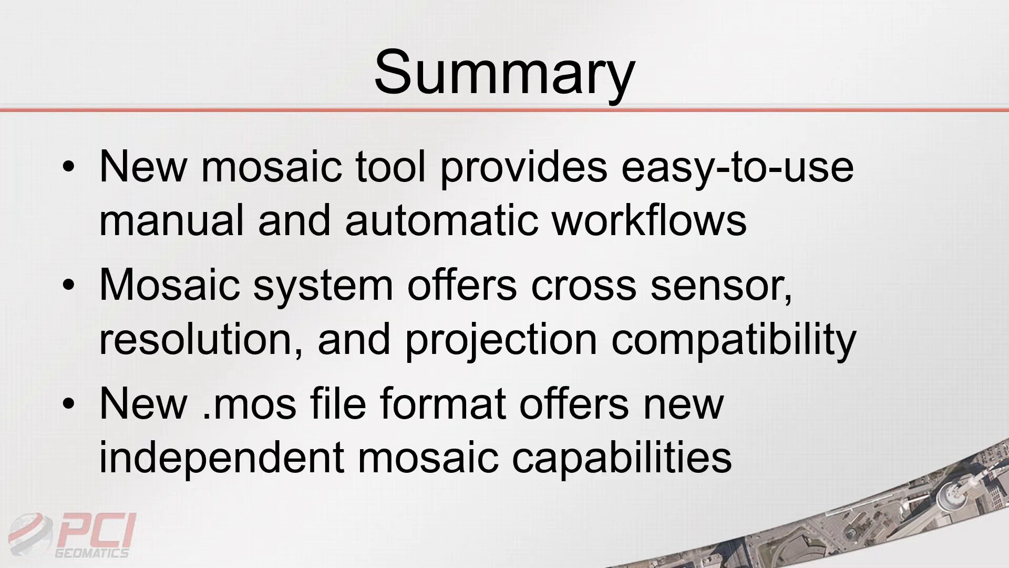